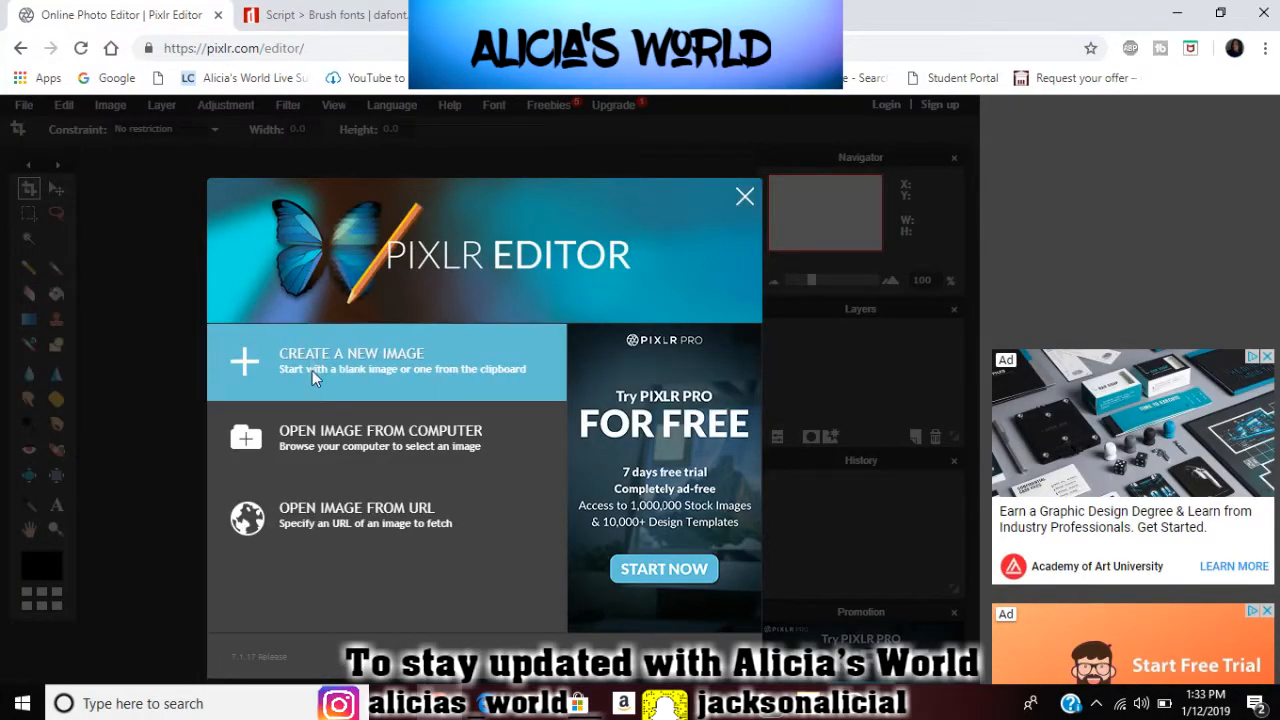
# Start a new blank image and name it thumbnail
pyautogui.click(311, 358)
pyautogui.click(449, 321)
pyautogui.press('BackSpace')
pyautogui.press('BackSpace')
pyautogui.press('BackSpace')
pyautogui.press('BackSpace')
pyautogui.press('BackSpace')
pyautogui.press('BackSpace')
pyautogui.press('BackSpace')
pyautogui.press('BackSpace')
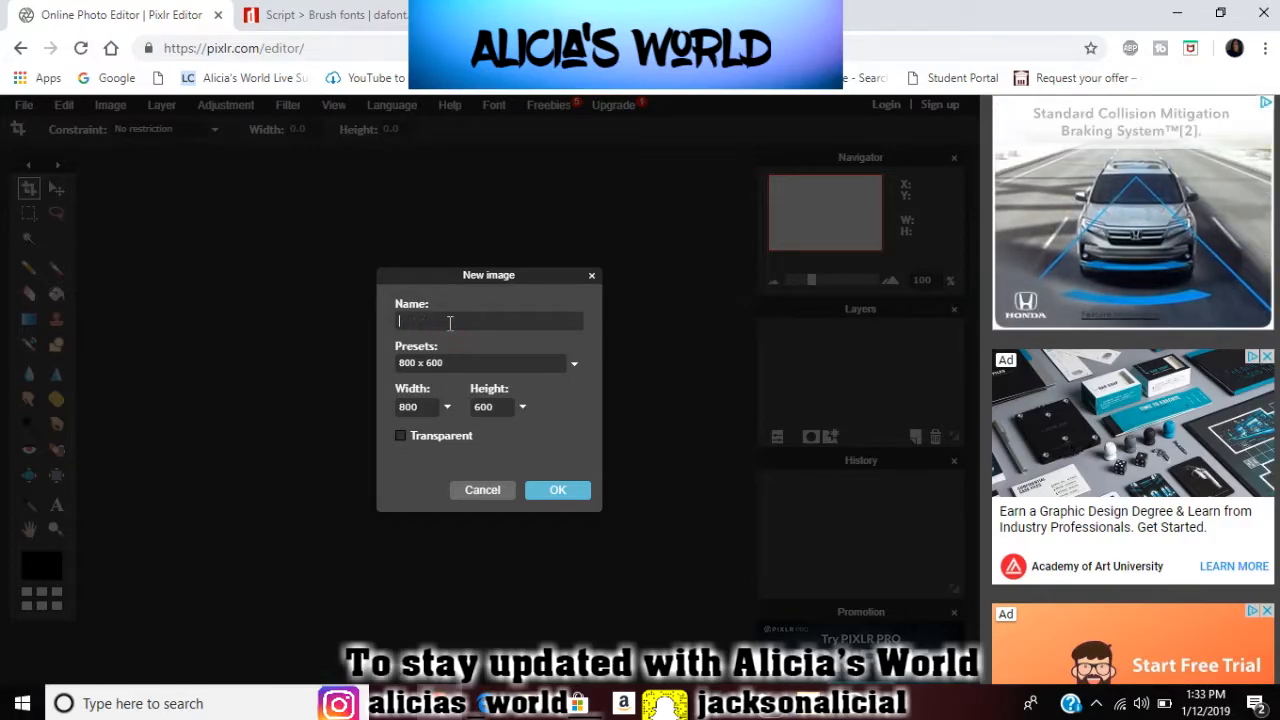
pyautogui.write('thumbnail')
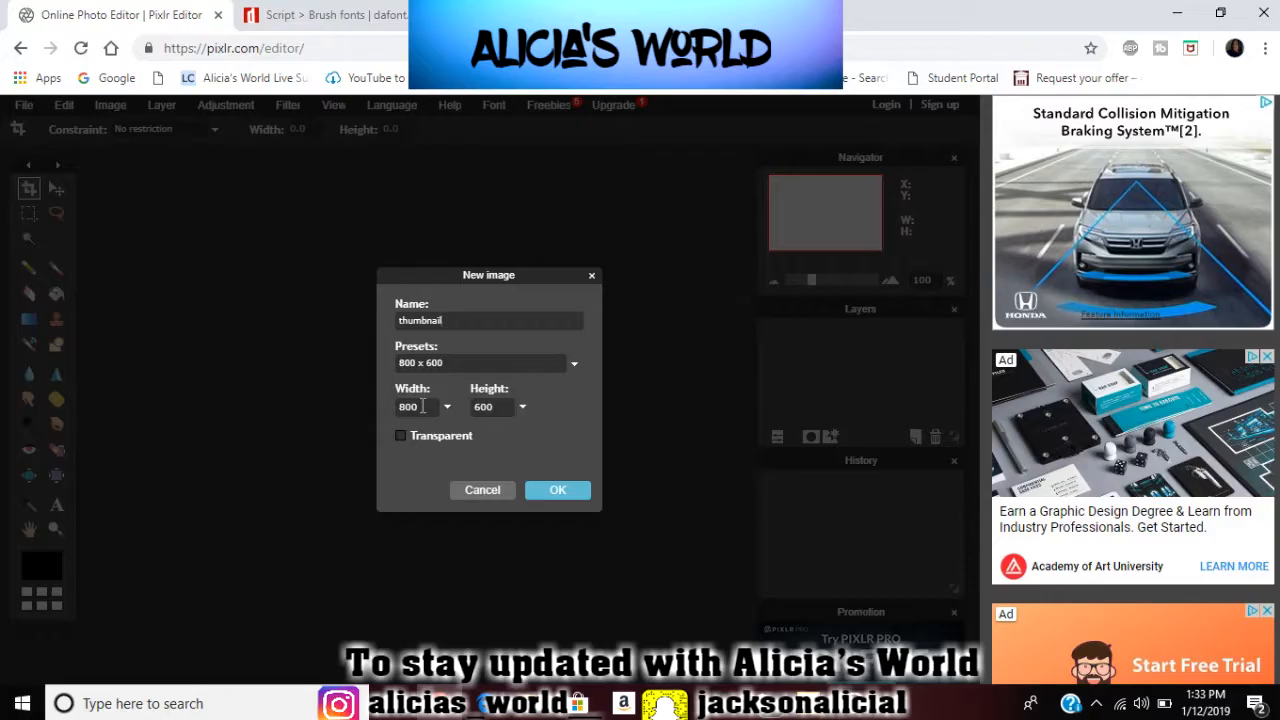
# Set the new image's size to 1280 wide by 720 high and create it
pyautogui.press('BackSpace')
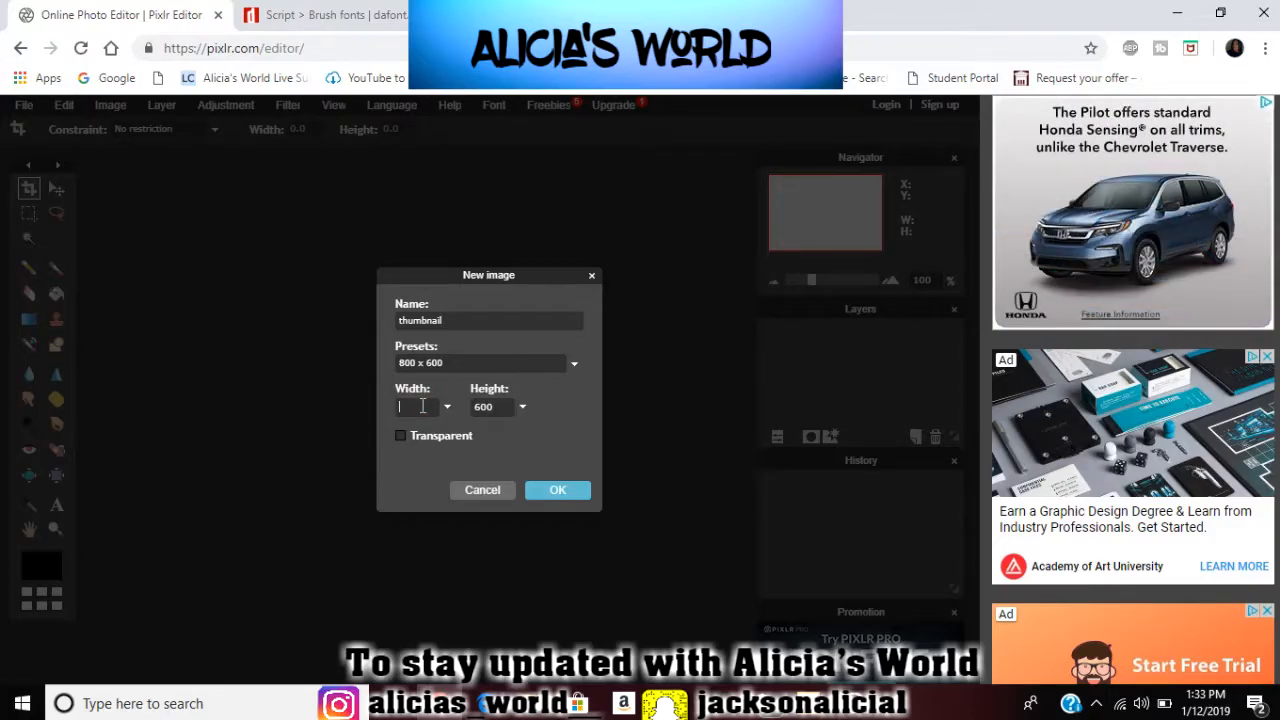
pyautogui.write('1280')
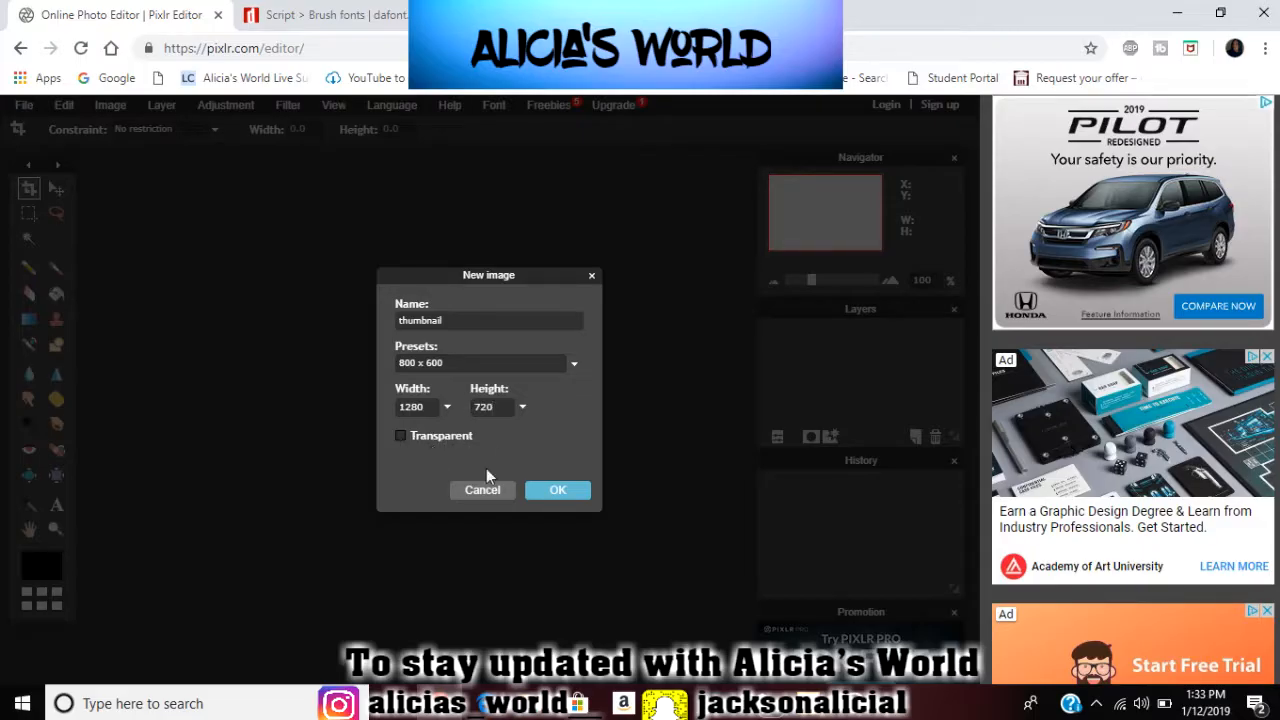
pyautogui.click(561, 503)
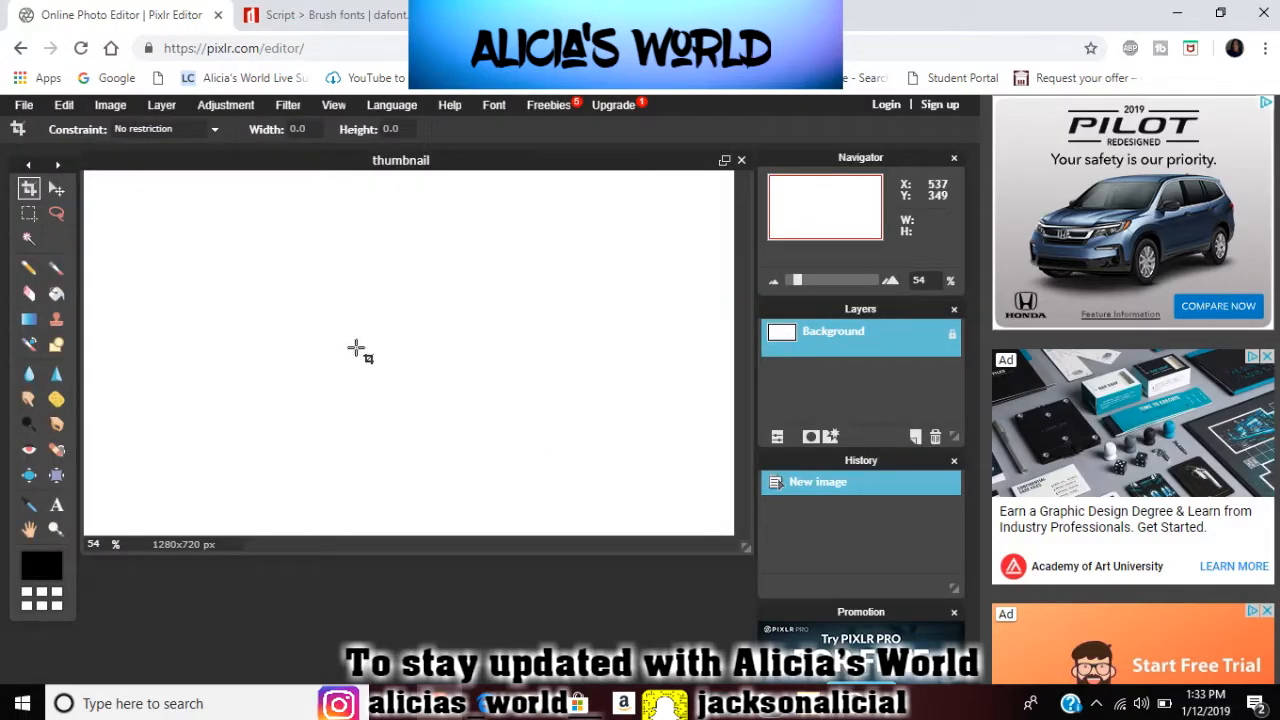
# Maximize the thumbnail image window and set the canvas zoom to 46%
pyautogui.click(724, 160)
pyautogui.scroll(1, 694, 288)
pyautogui.scroll(-2, 677, 297)
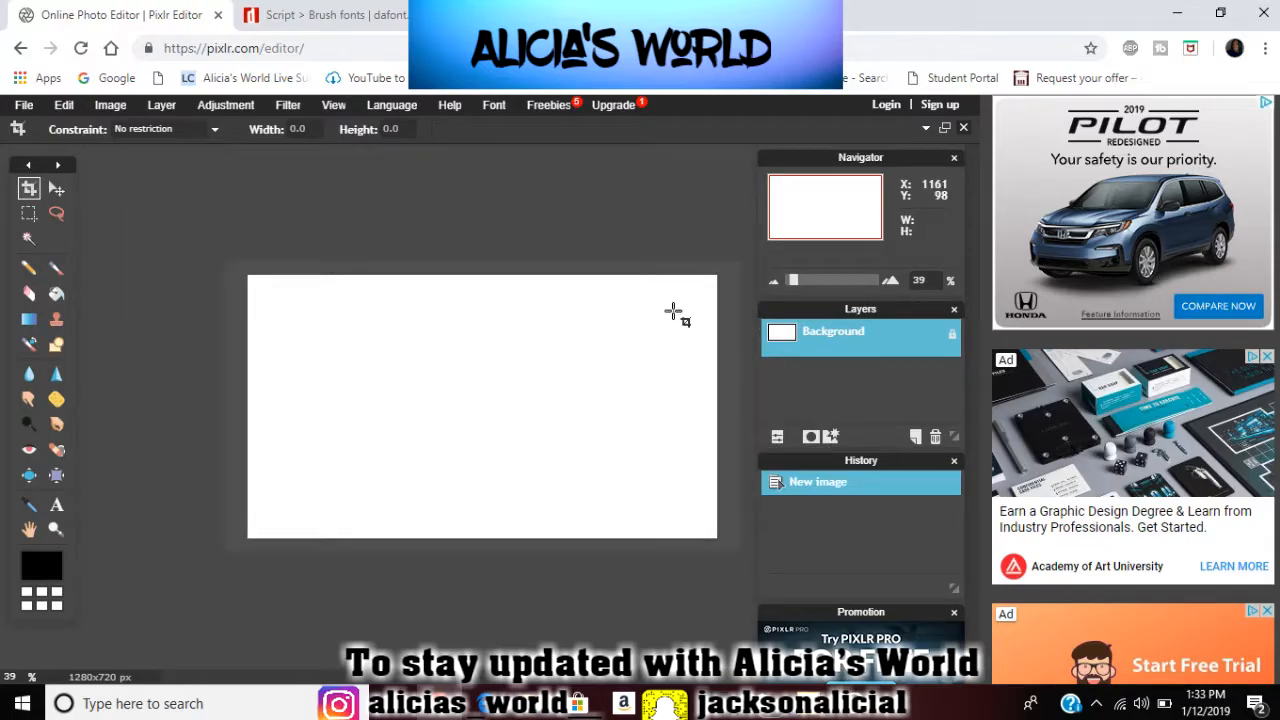
pyautogui.scroll(1, 677, 314)
# Open the bokeh background image b3db09d4dd668a77267e9e9f11e0778d from the Downloads folder as a new layer
pyautogui.click(110, 105)
pyautogui.moveTo(163, 108)
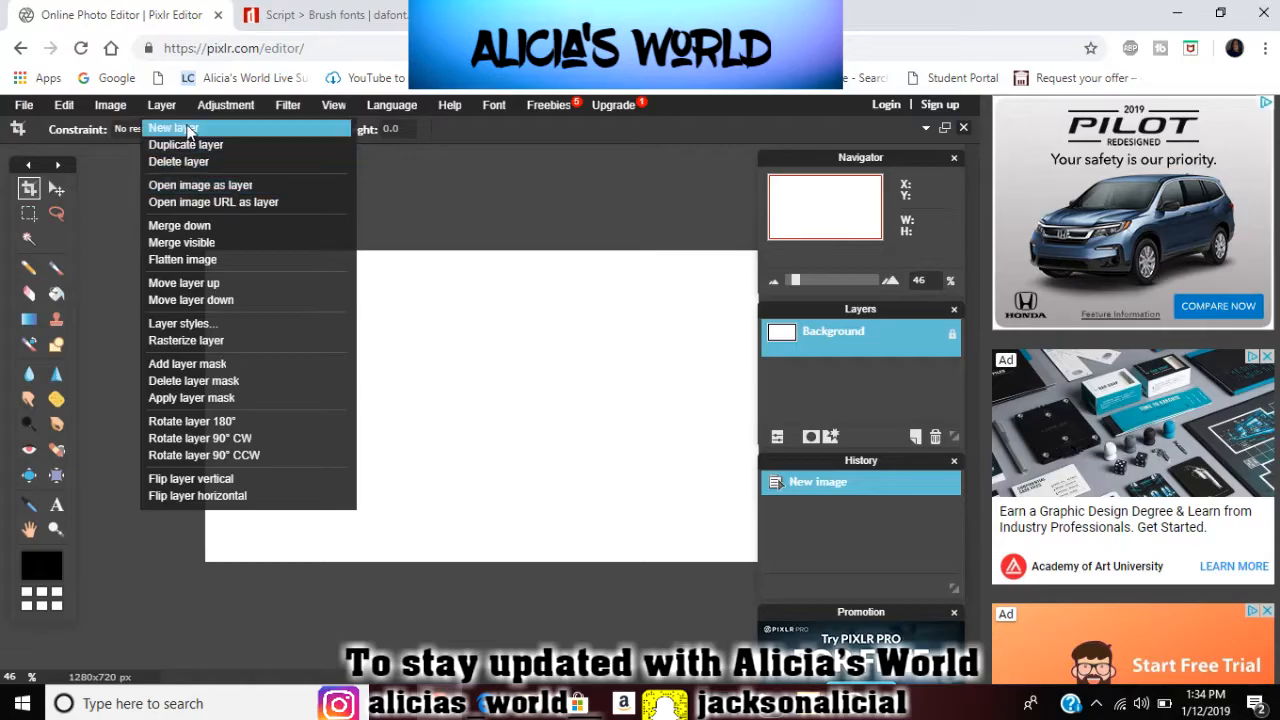
pyautogui.click(197, 188)
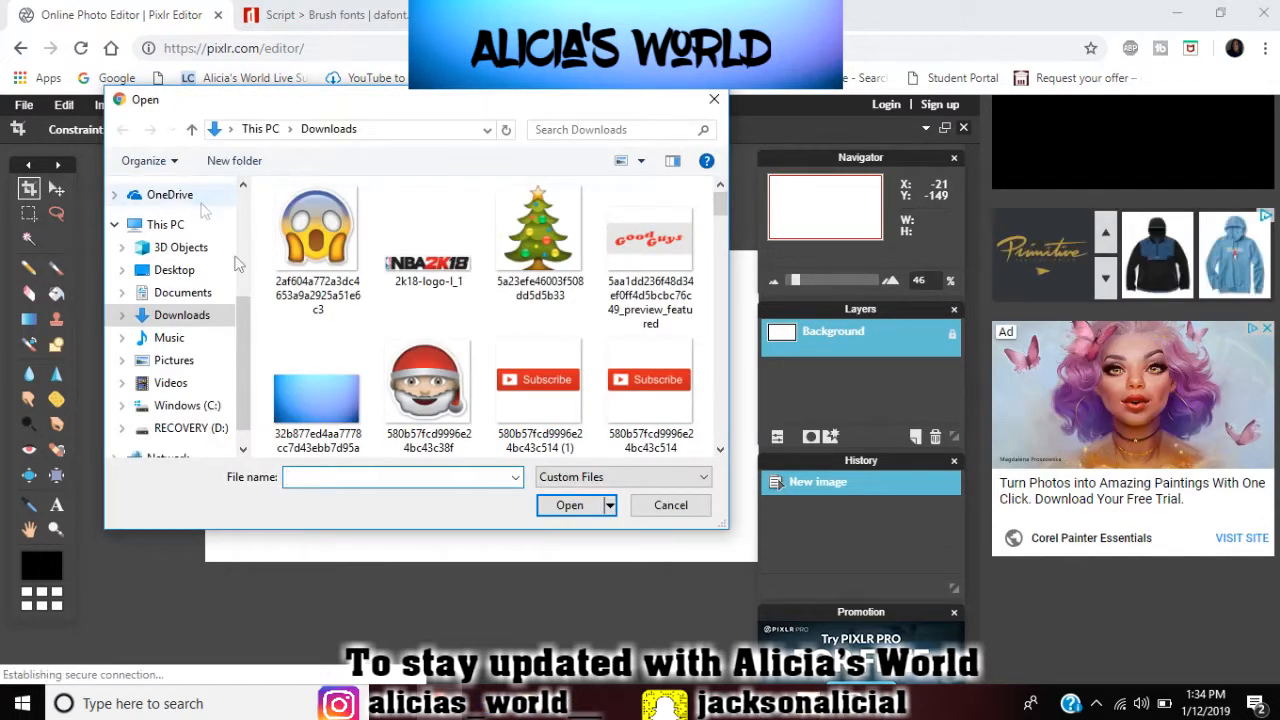
pyautogui.scroll(-3, 540, 252)
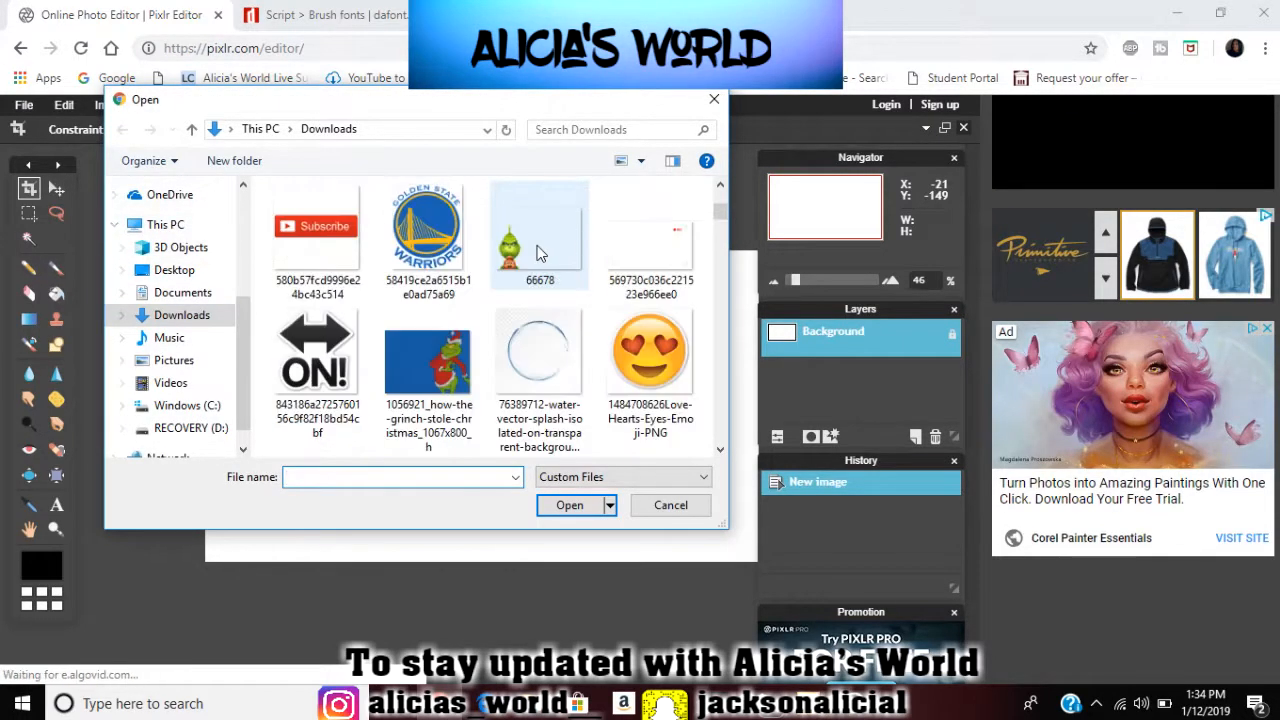
pyautogui.scroll(-6, 540, 252)
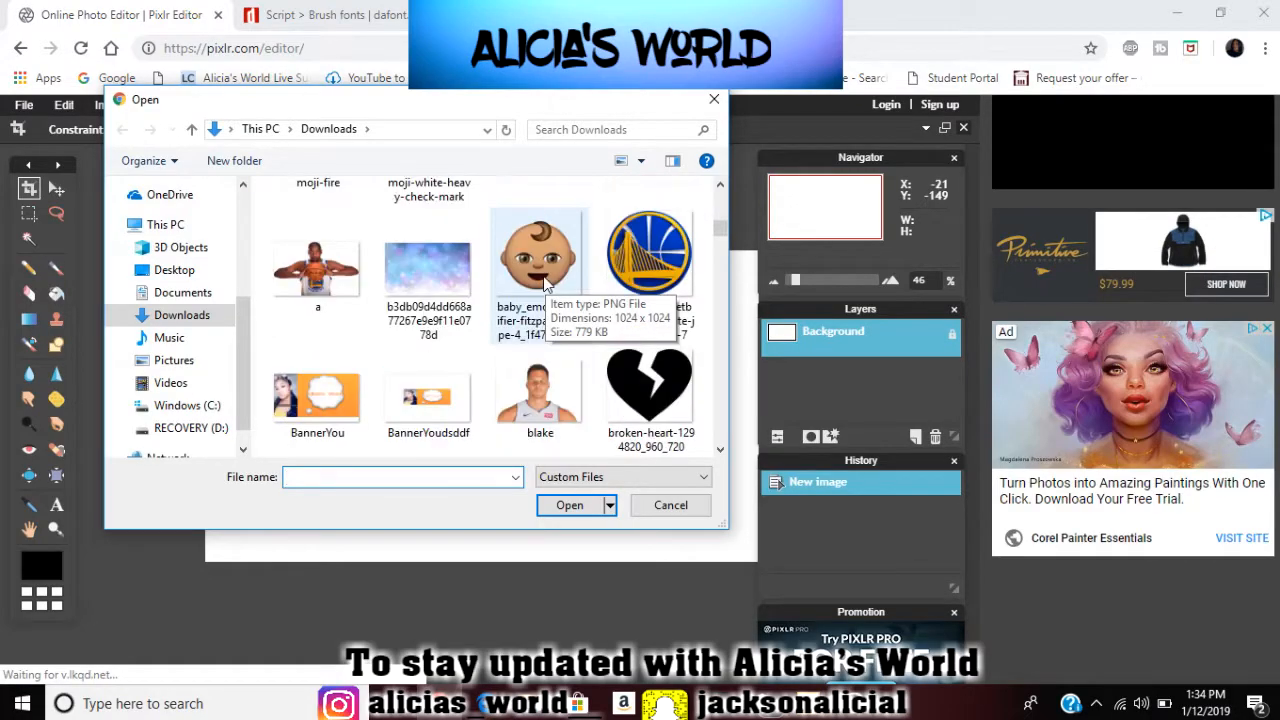
pyautogui.click(425, 278)
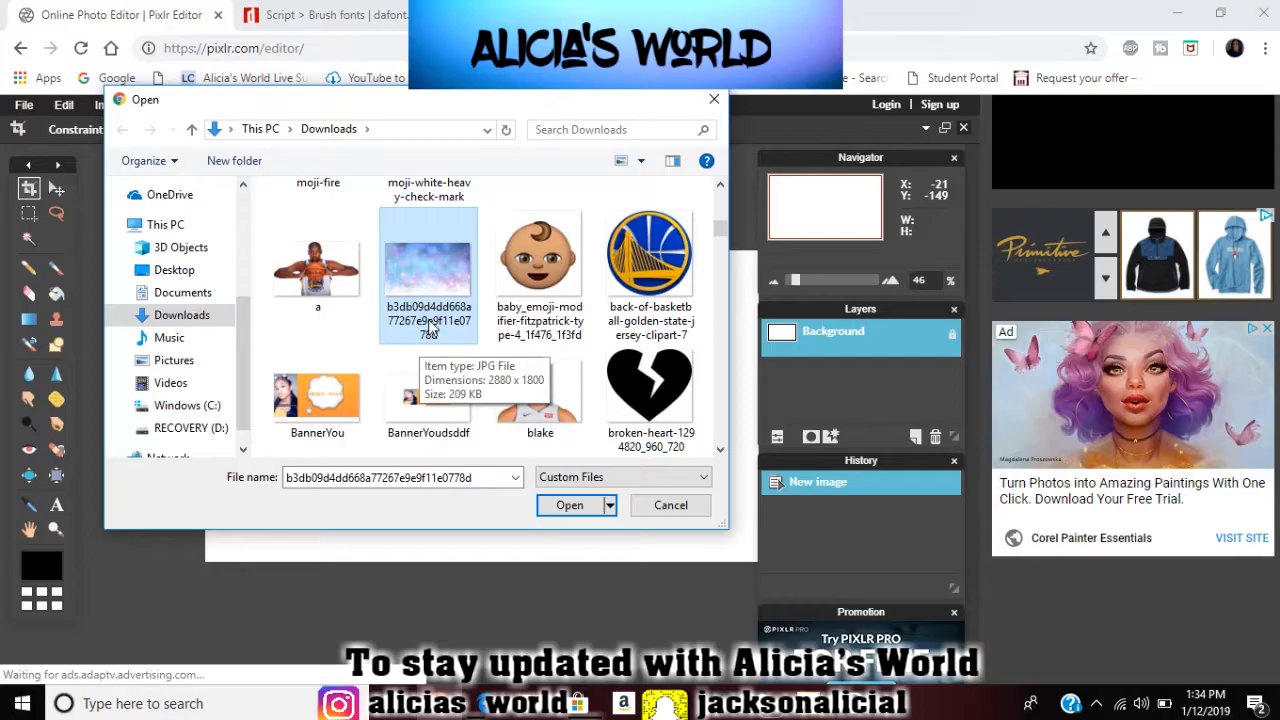
pyautogui.click(568, 507)
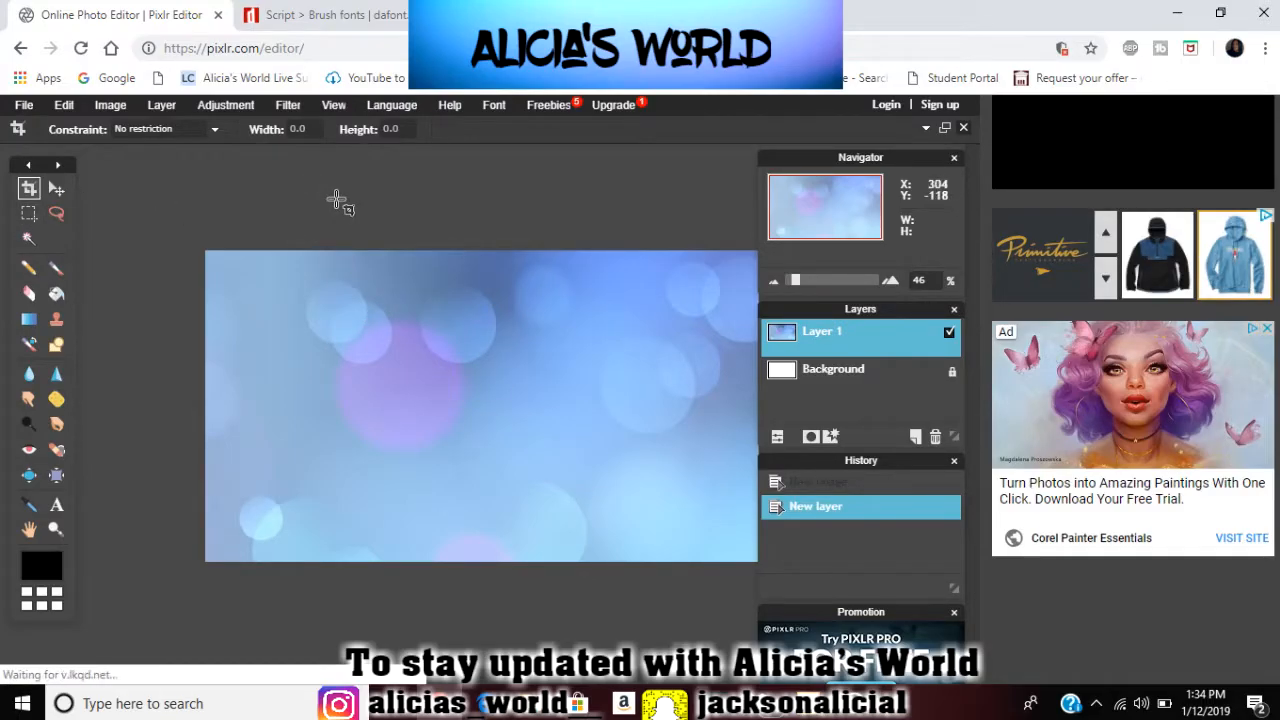
# Shift the bokeh background layer upward on the canvas with the Move tool
pyautogui.click(56, 190)
pyautogui.moveTo(403, 366); pyautogui.dragTo(397, 334)
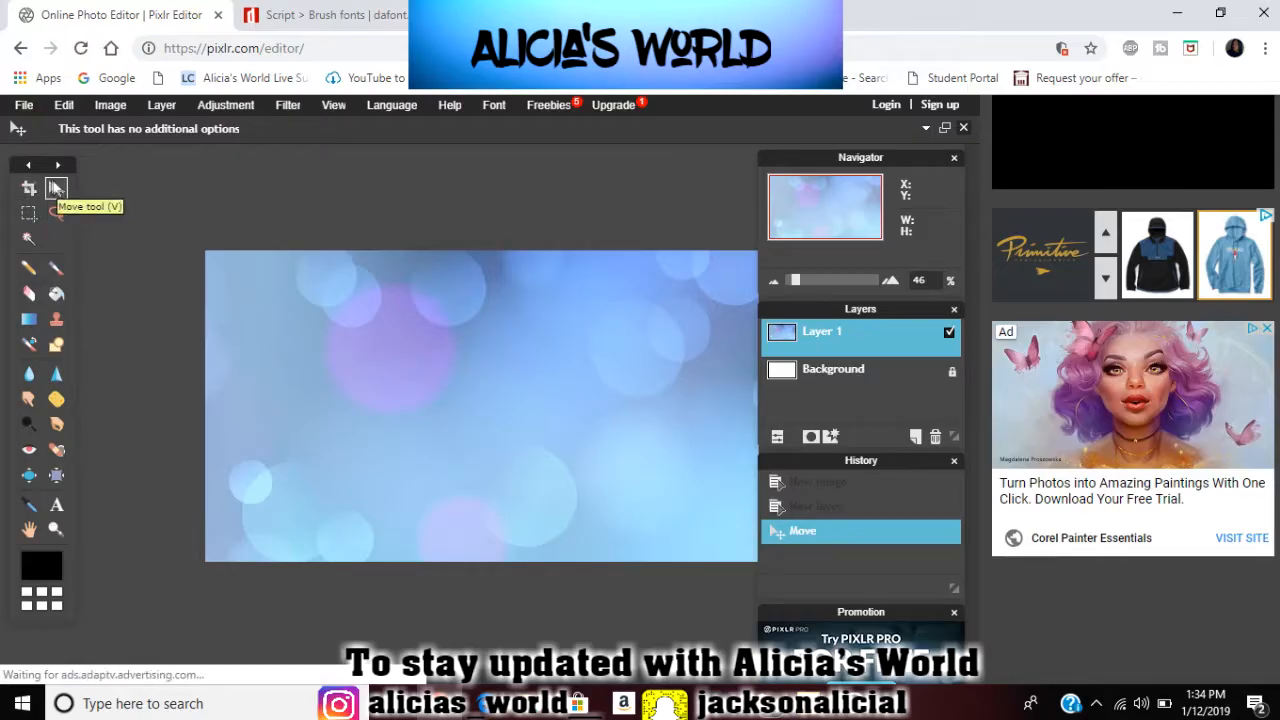
pyautogui.moveTo(403, 349); pyautogui.dragTo(466, 257)
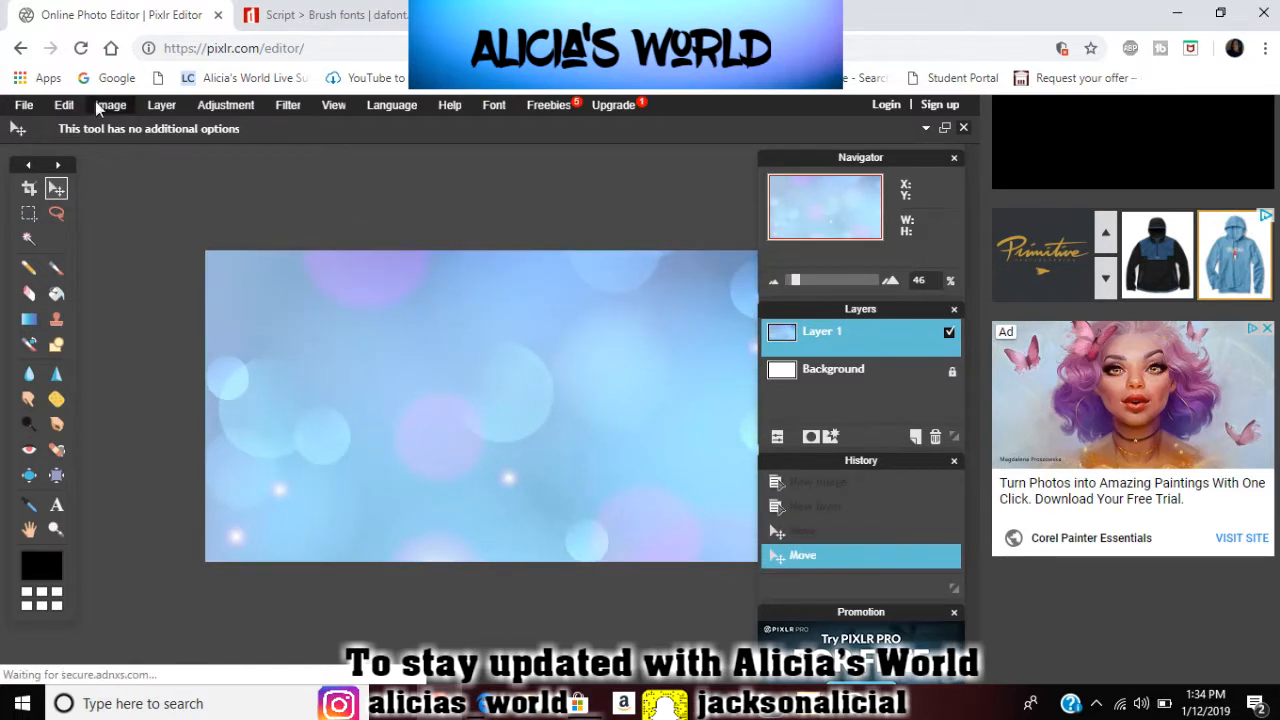
# Free transform the background layer: shrink and reposition it, stretch its upper edge past the canvas so it covers the whole image, and apply the changes
pyautogui.click(63, 105)
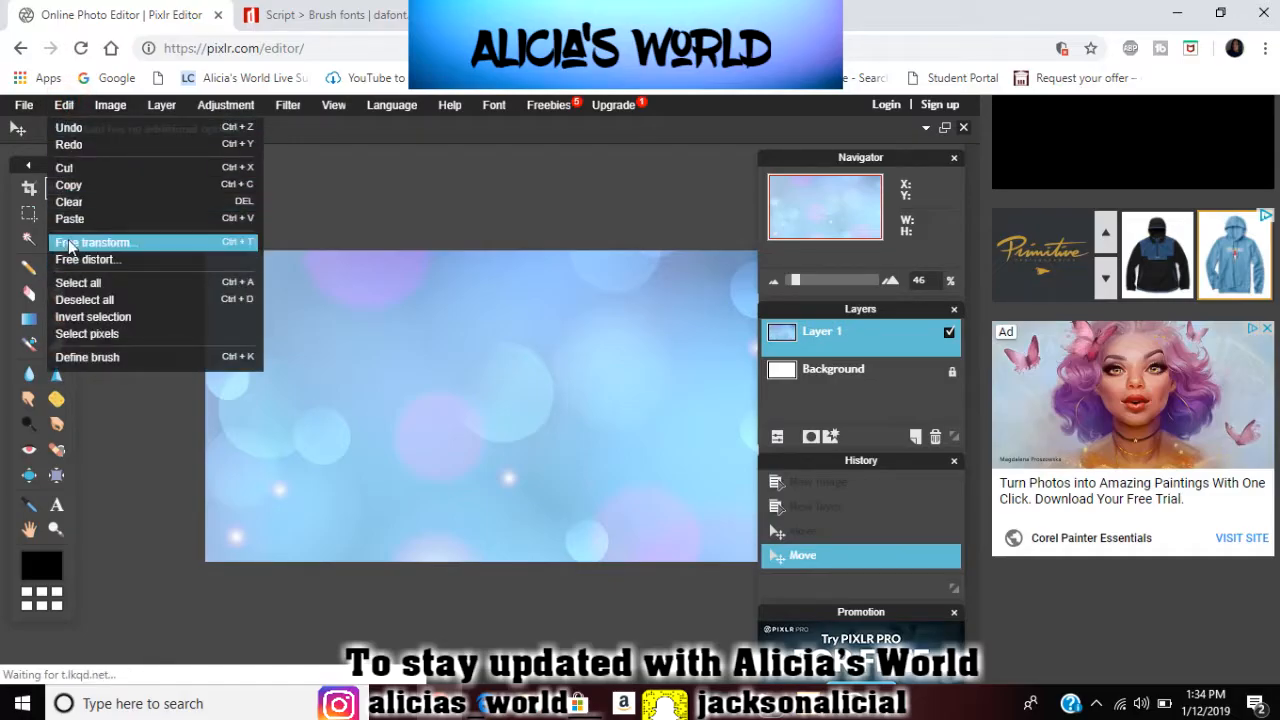
pyautogui.click(69, 246)
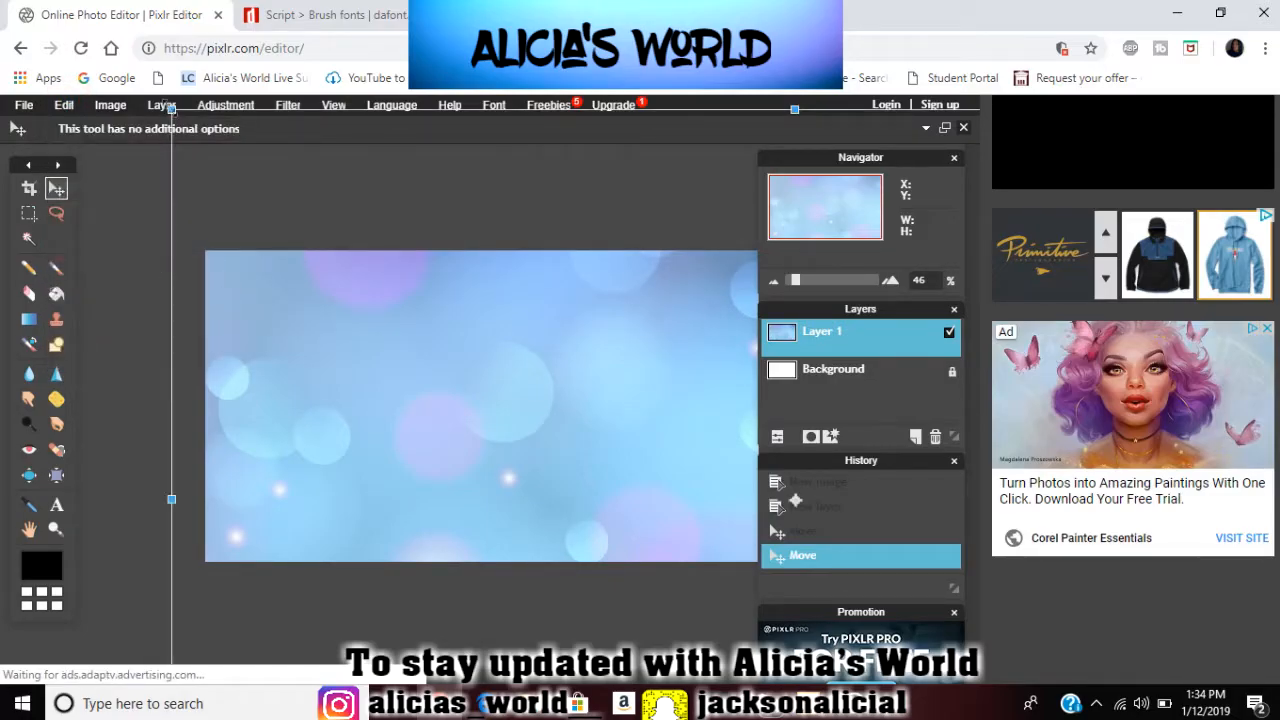
pyautogui.moveTo(172, 110); pyautogui.dragTo(328, 298)
pyautogui.moveTo(474, 430); pyautogui.dragTo(257, 351)
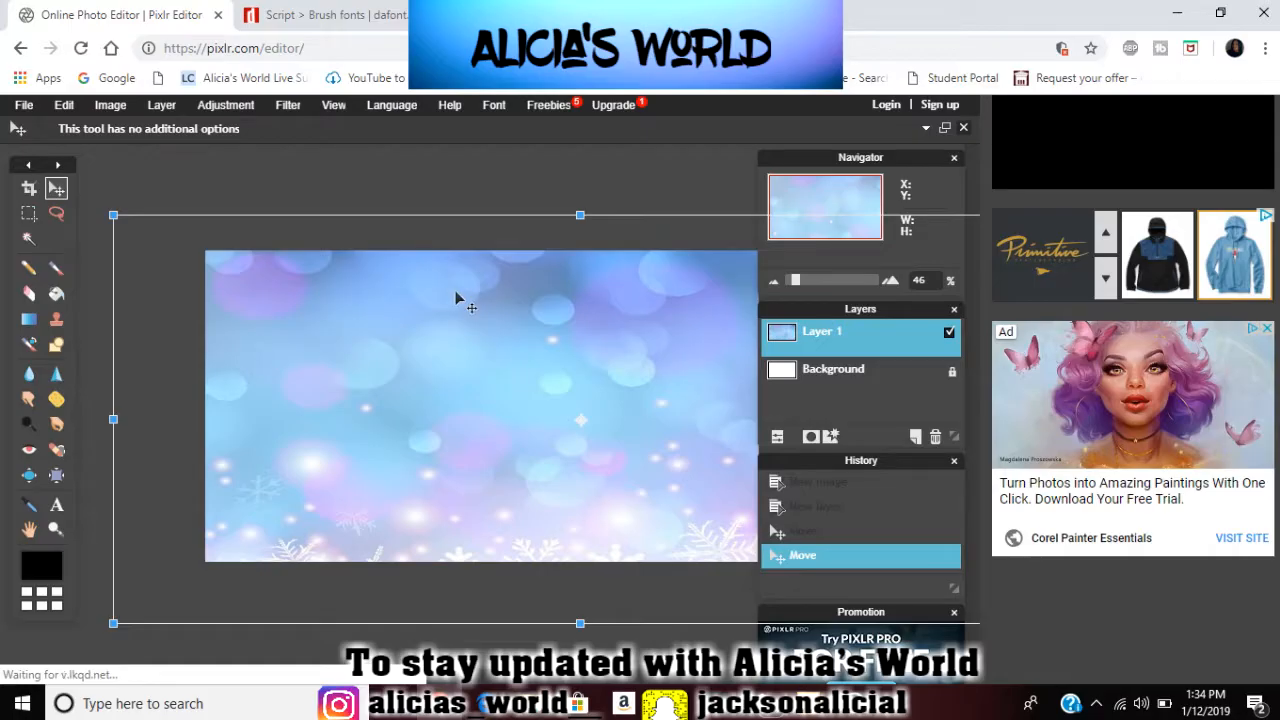
pyautogui.moveTo(466, 354); pyautogui.dragTo(477, 442)
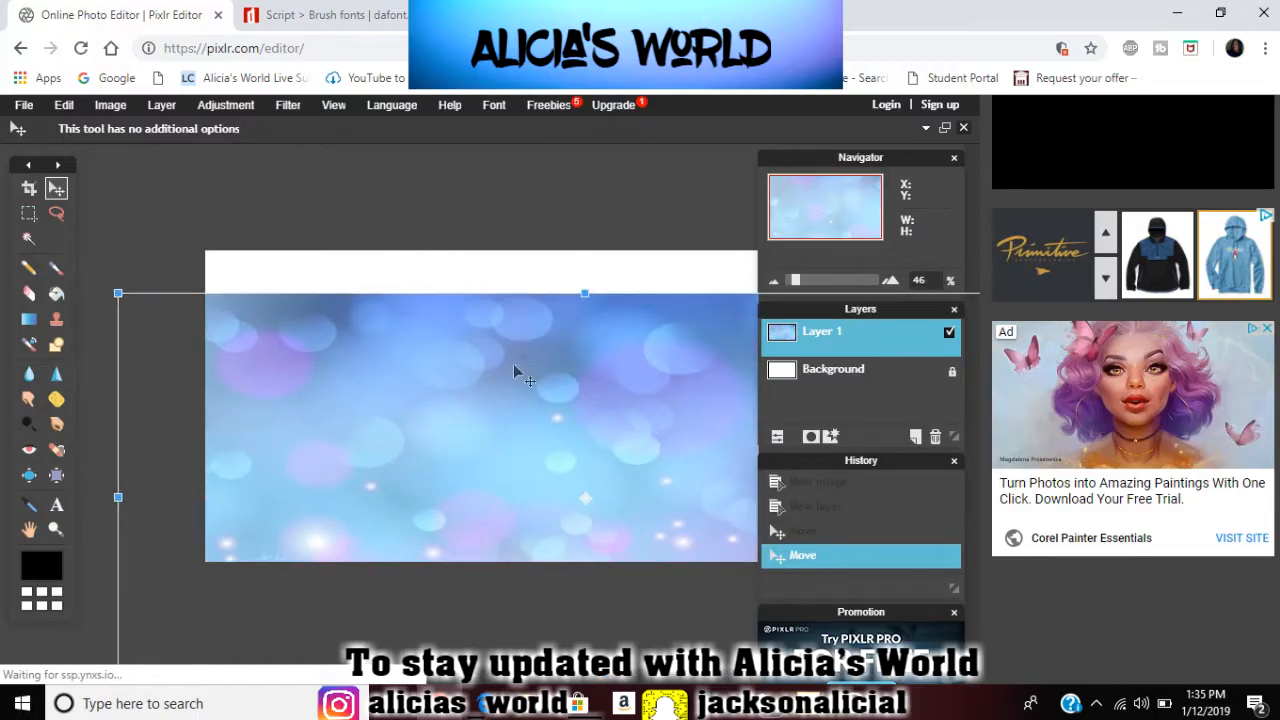
pyautogui.moveTo(584, 292); pyautogui.dragTo(578, 232)
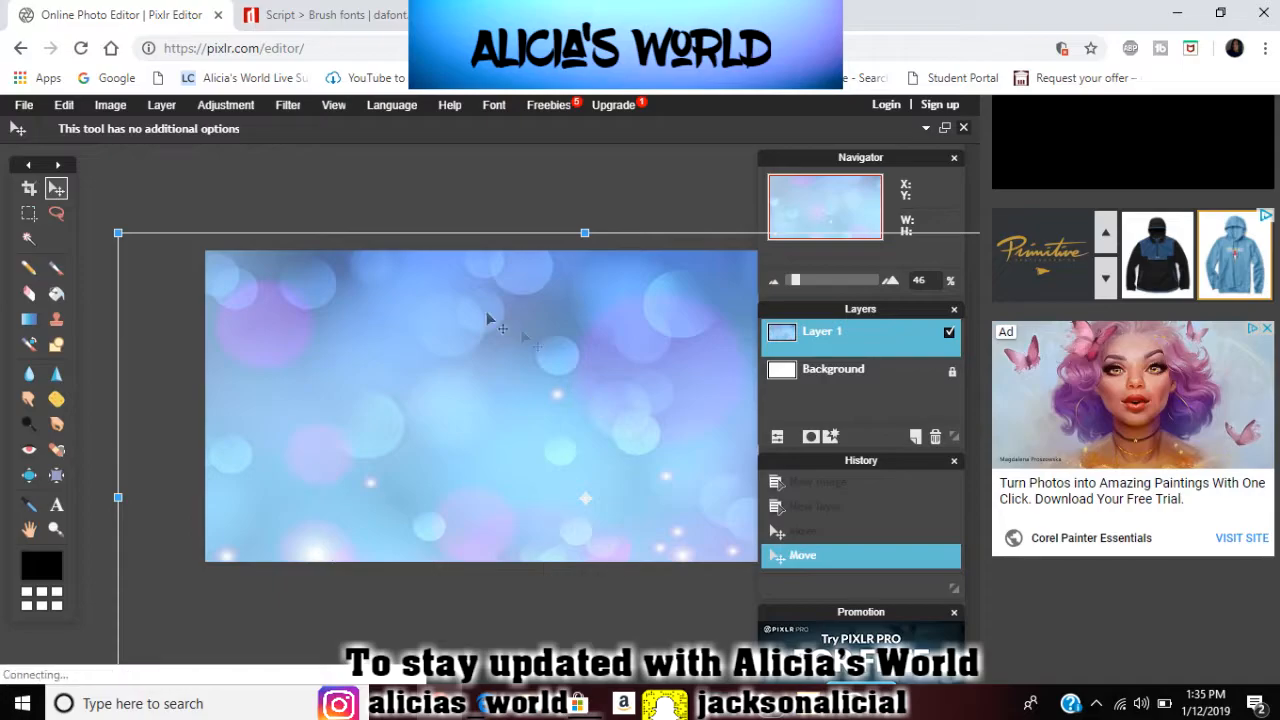
pyautogui.click(401, 192)
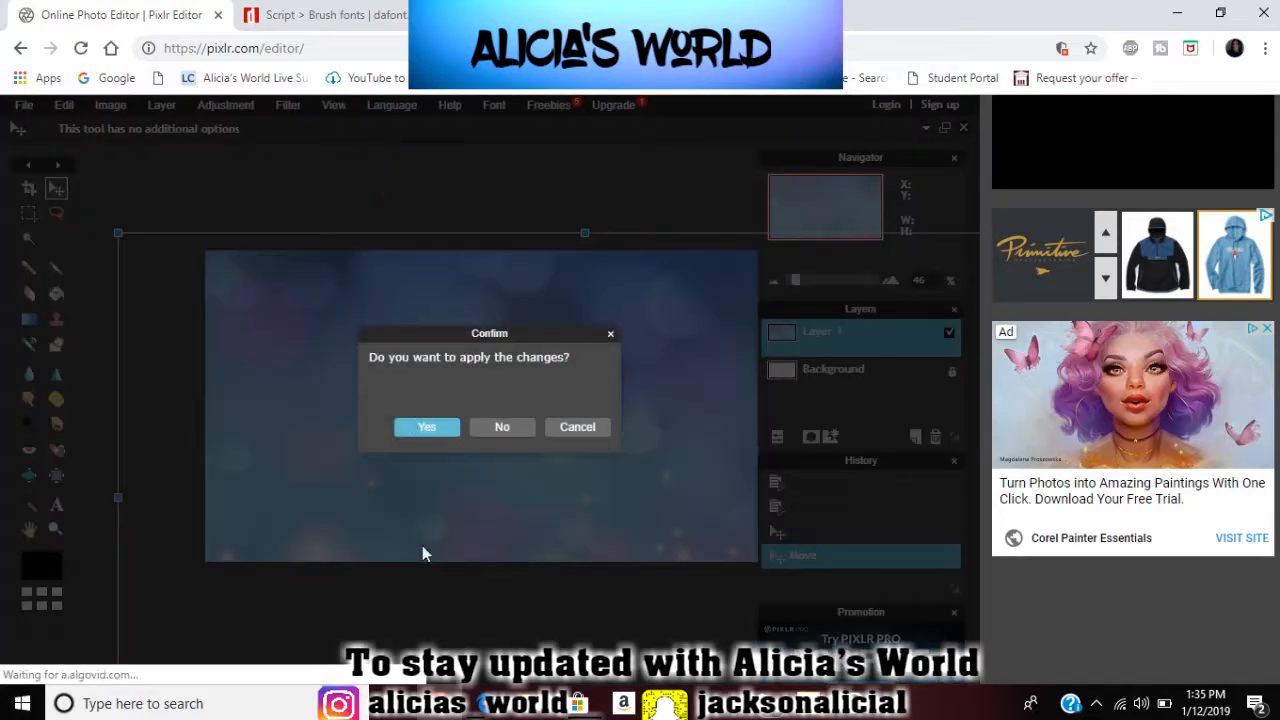
pyautogui.click(425, 427)
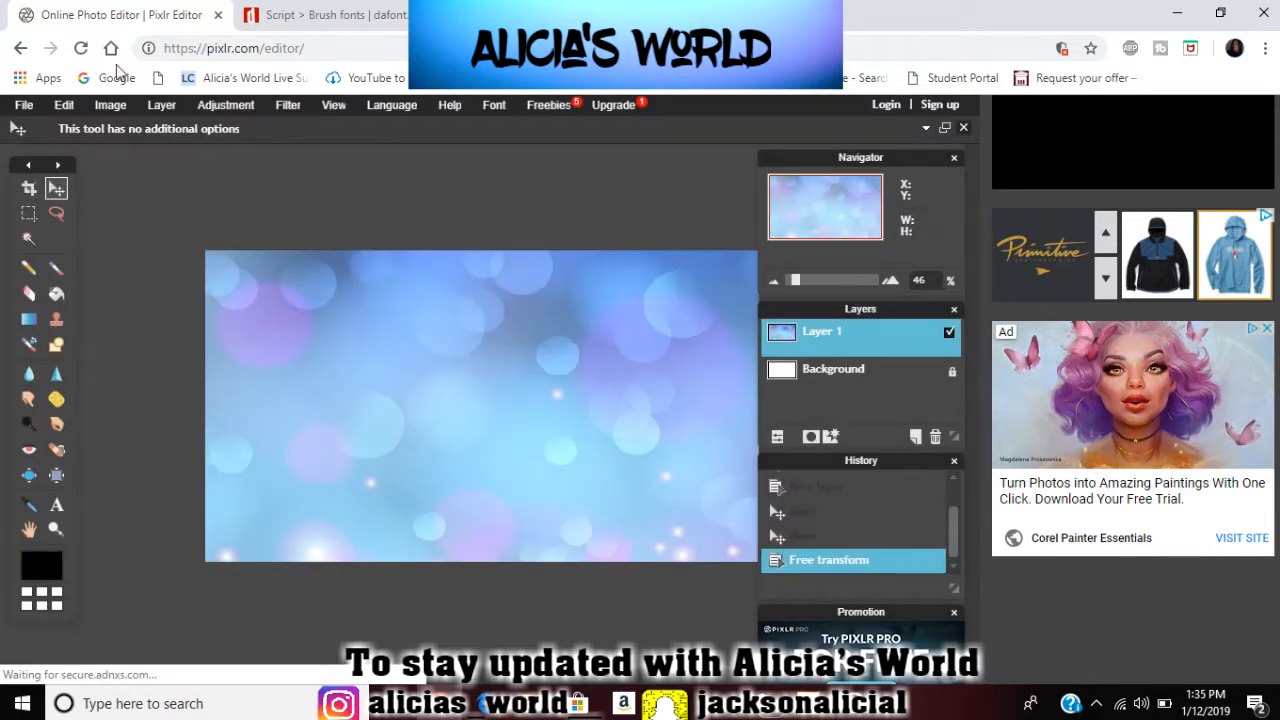
pyautogui.click(102, 108)
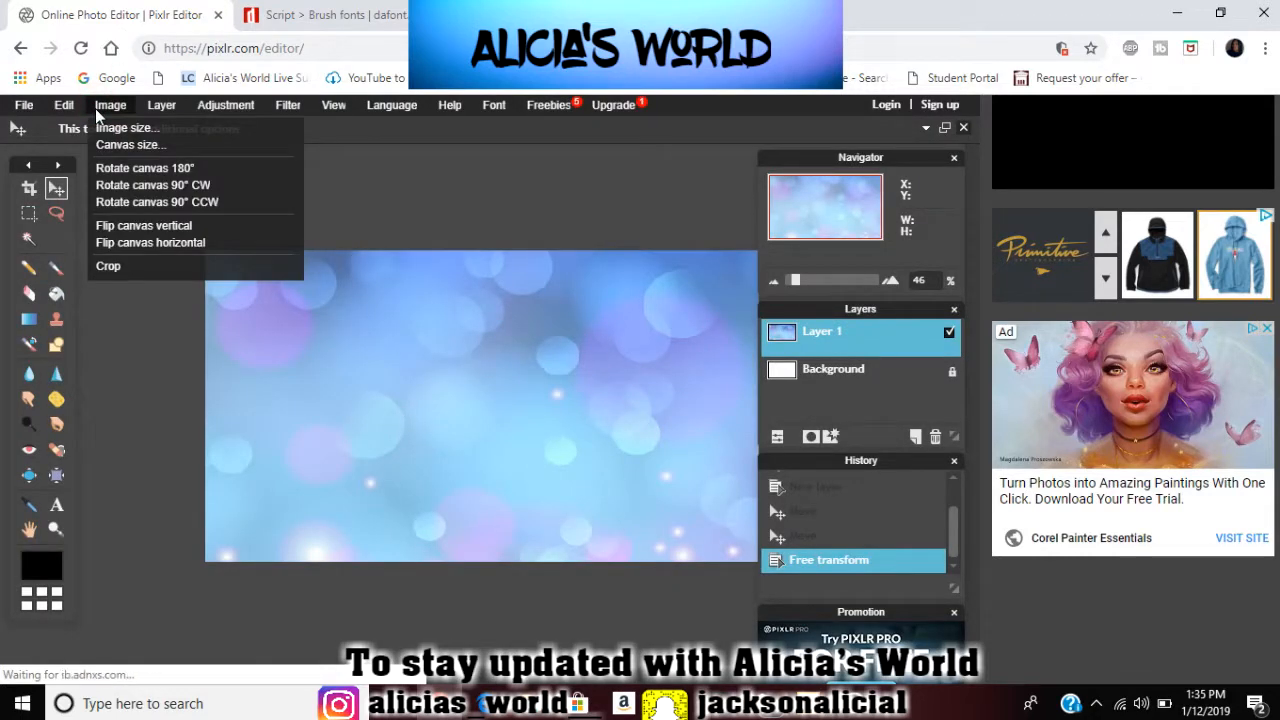
pyautogui.click(350, 208)
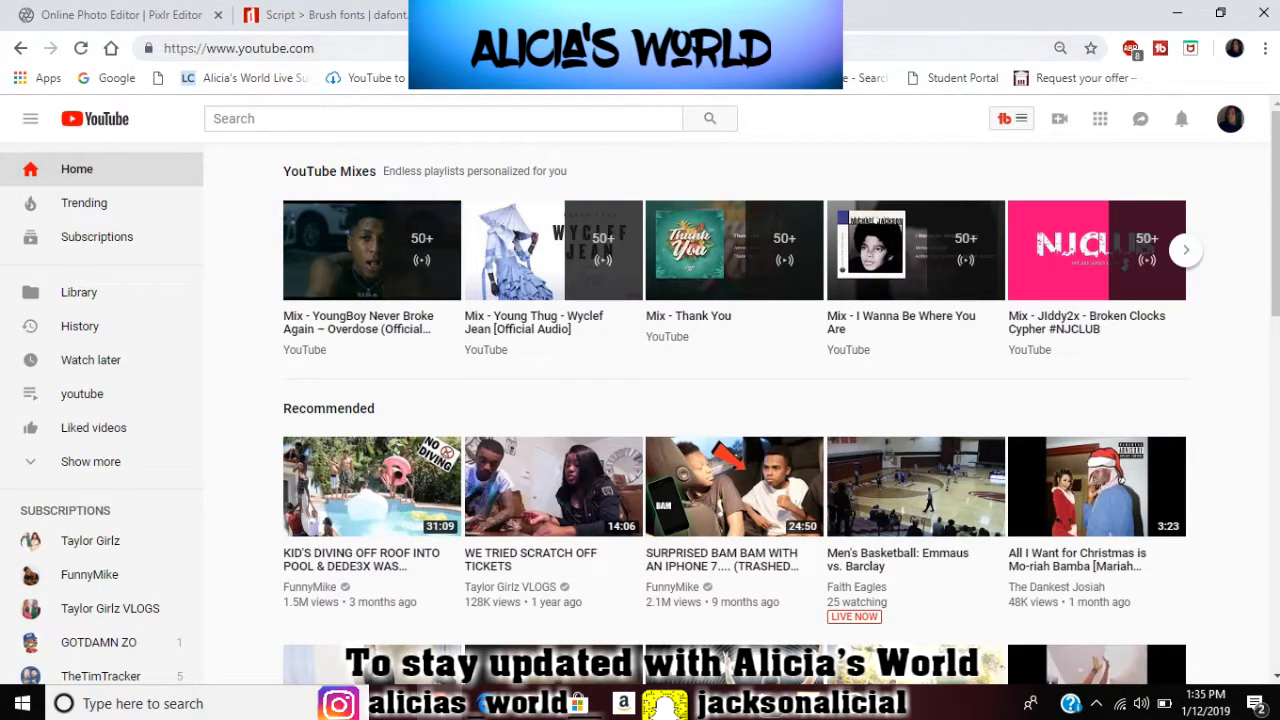
pyautogui.hotkey('ctrl', 't')
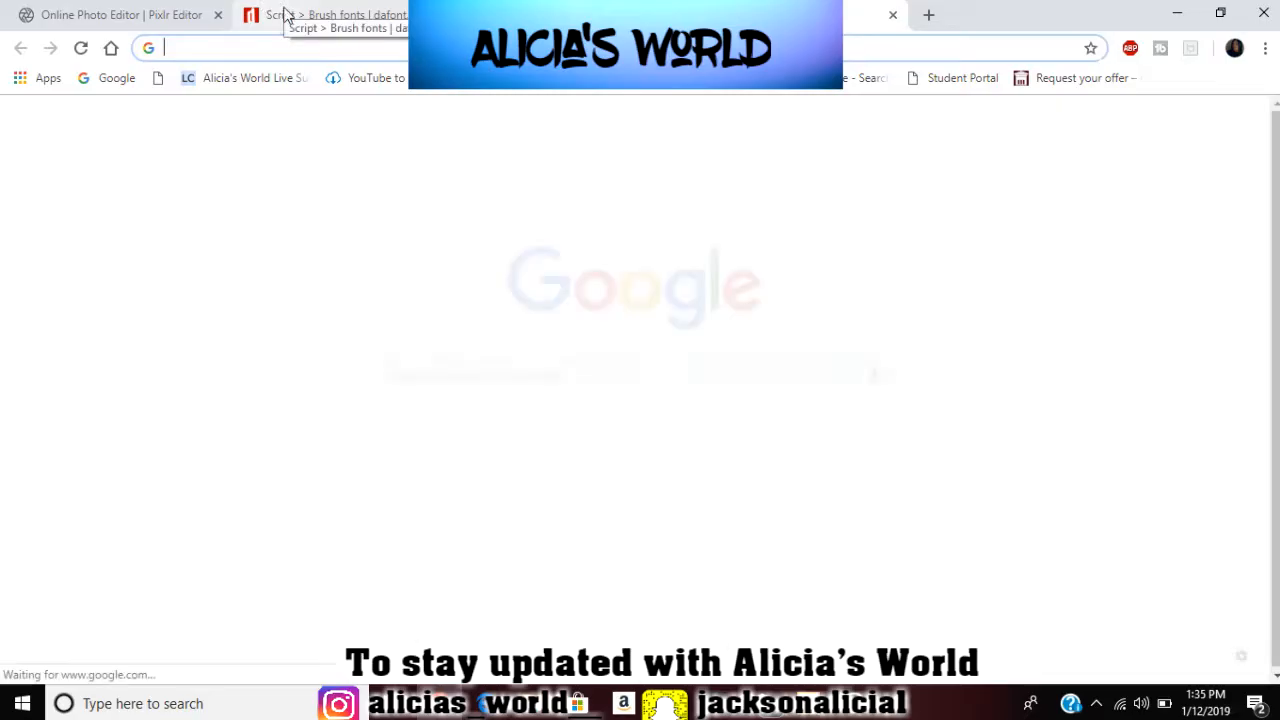
pyautogui.click(91, 10)
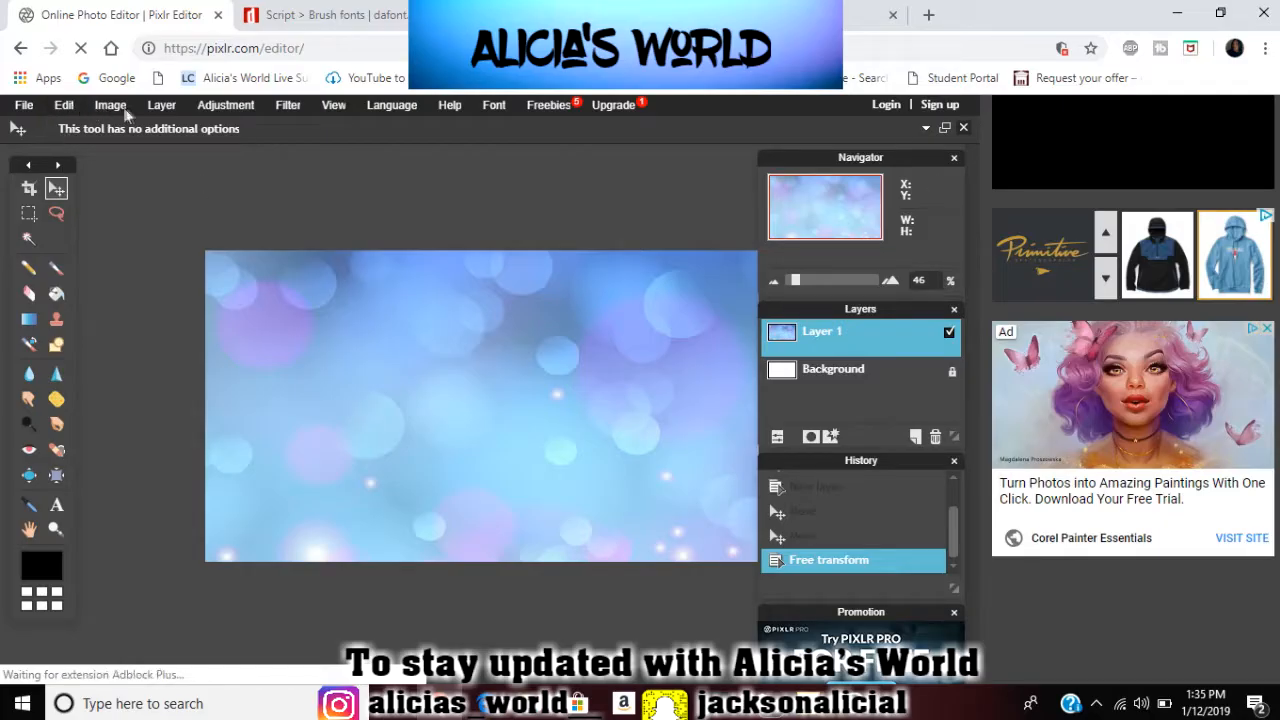
# Open the screaming emoji image 2af604a772a3dc4653a9a2925a51e6c3 from Downloads as a new layer and move it slightly down and right
pyautogui.click(124, 105)
pyautogui.moveTo(155, 105)
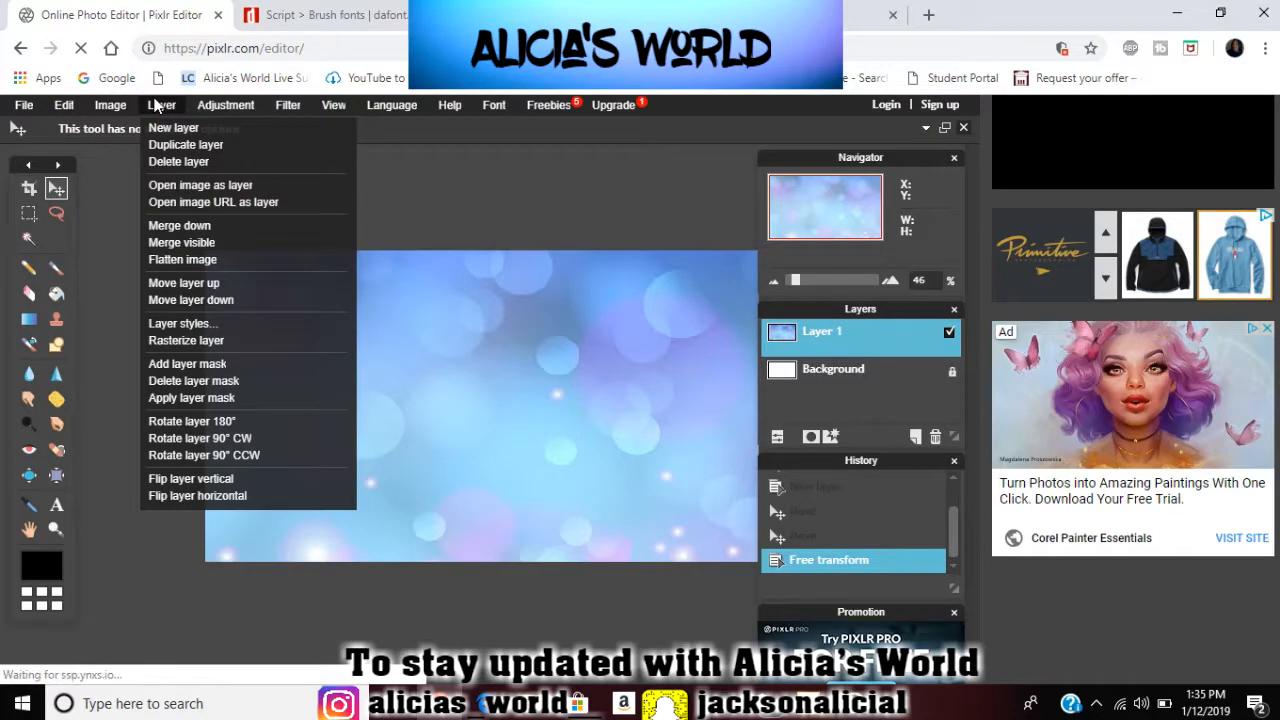
pyautogui.click(183, 185)
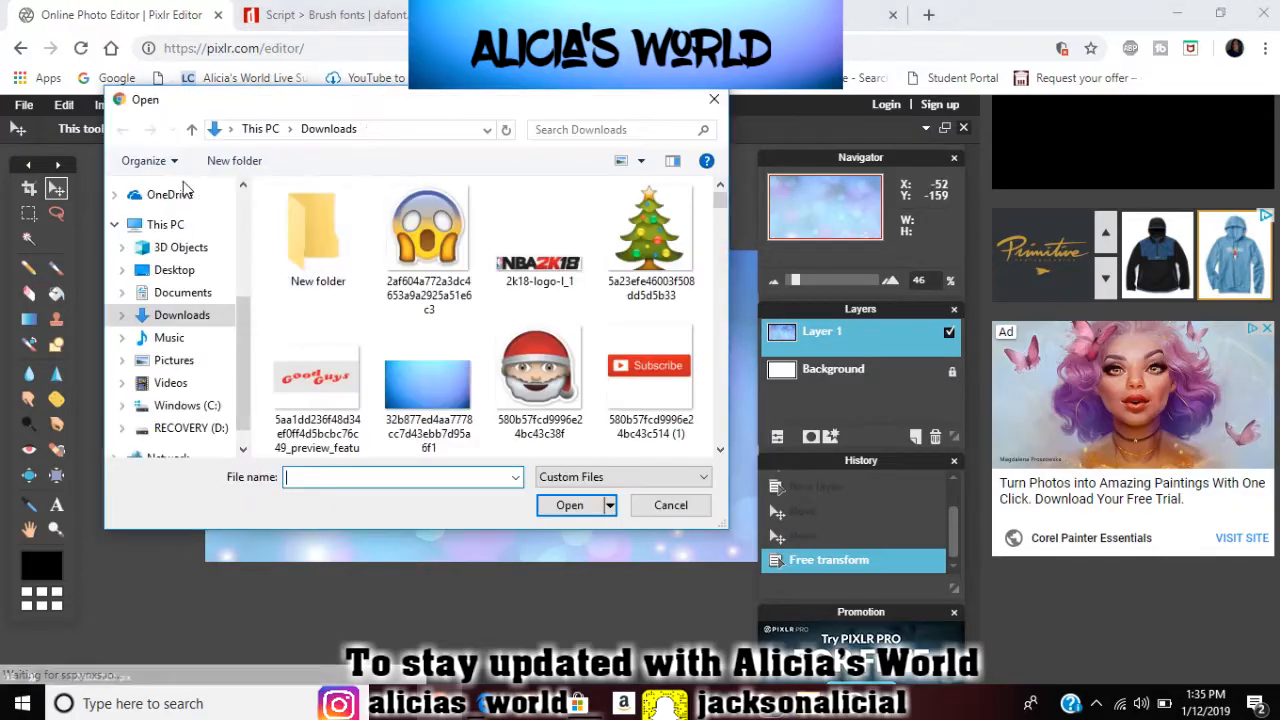
pyautogui.click(428, 240)
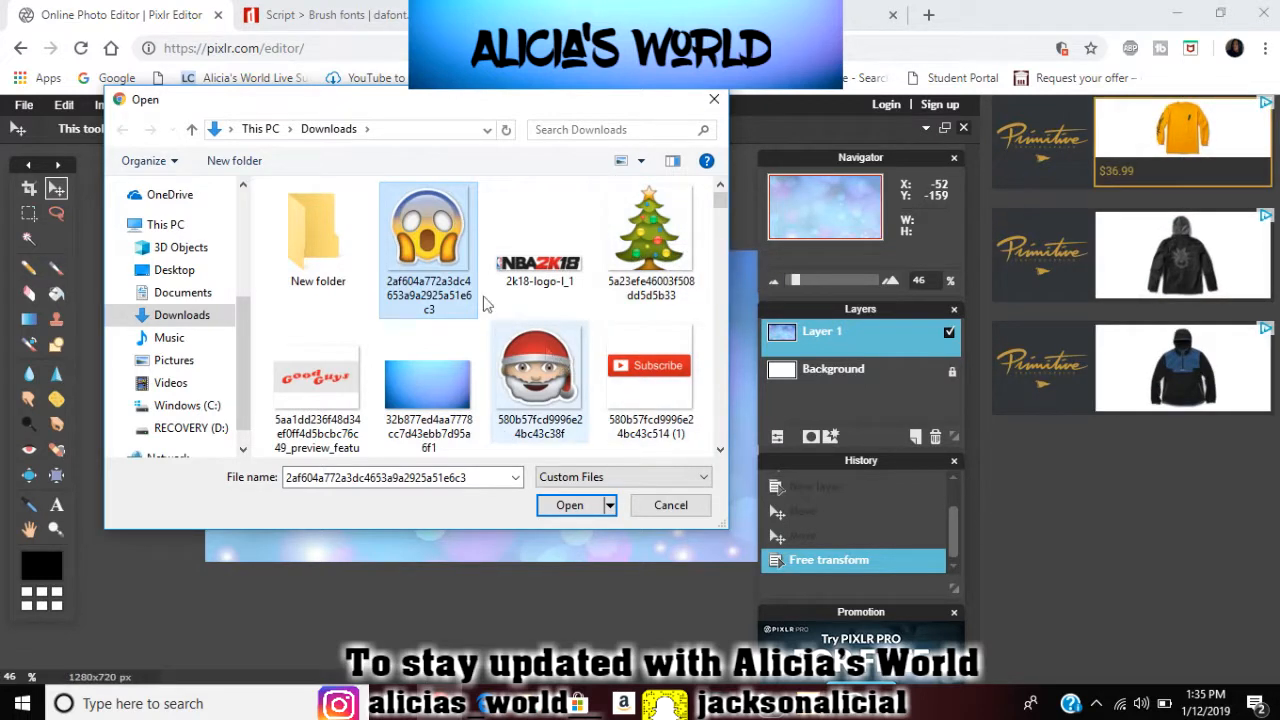
pyautogui.click(570, 506)
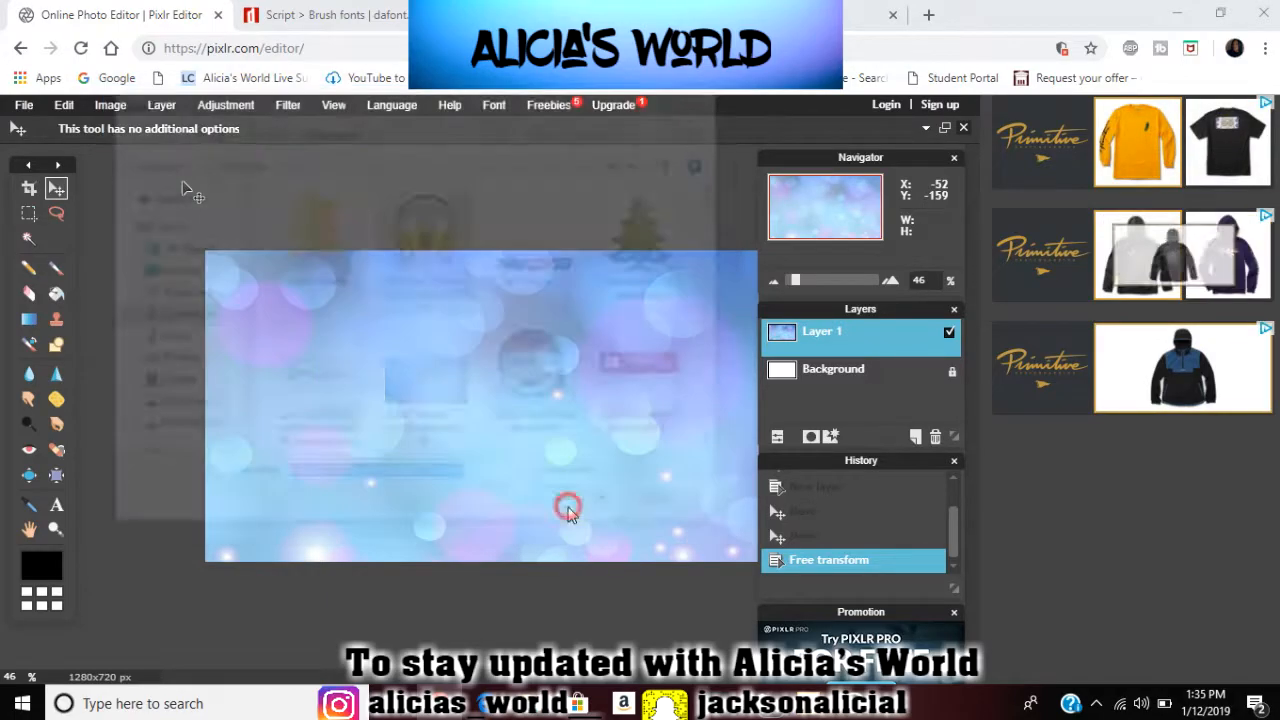
pyautogui.moveTo(591, 432); pyautogui.dragTo(614, 446)
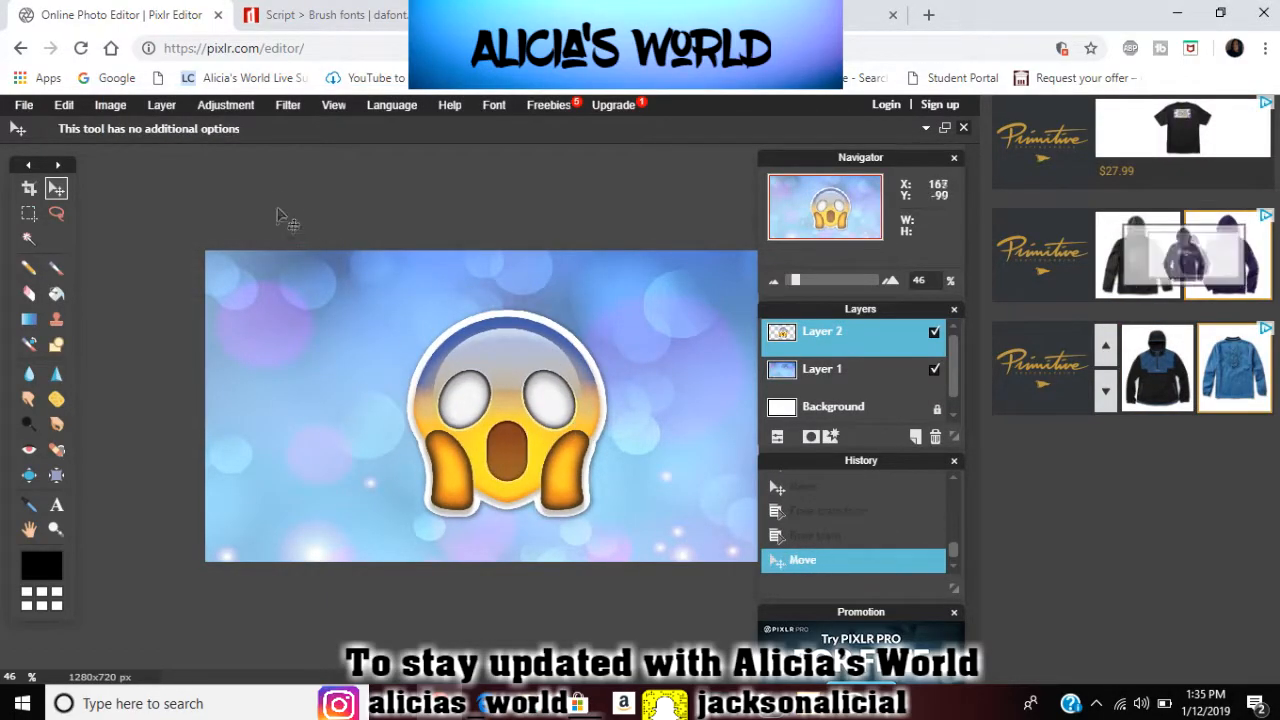
# Free transform the emoji layer to shrink it, move it to the canvas's left side, and apply the changes
pyautogui.click(110, 104)
pyautogui.click(63, 104)
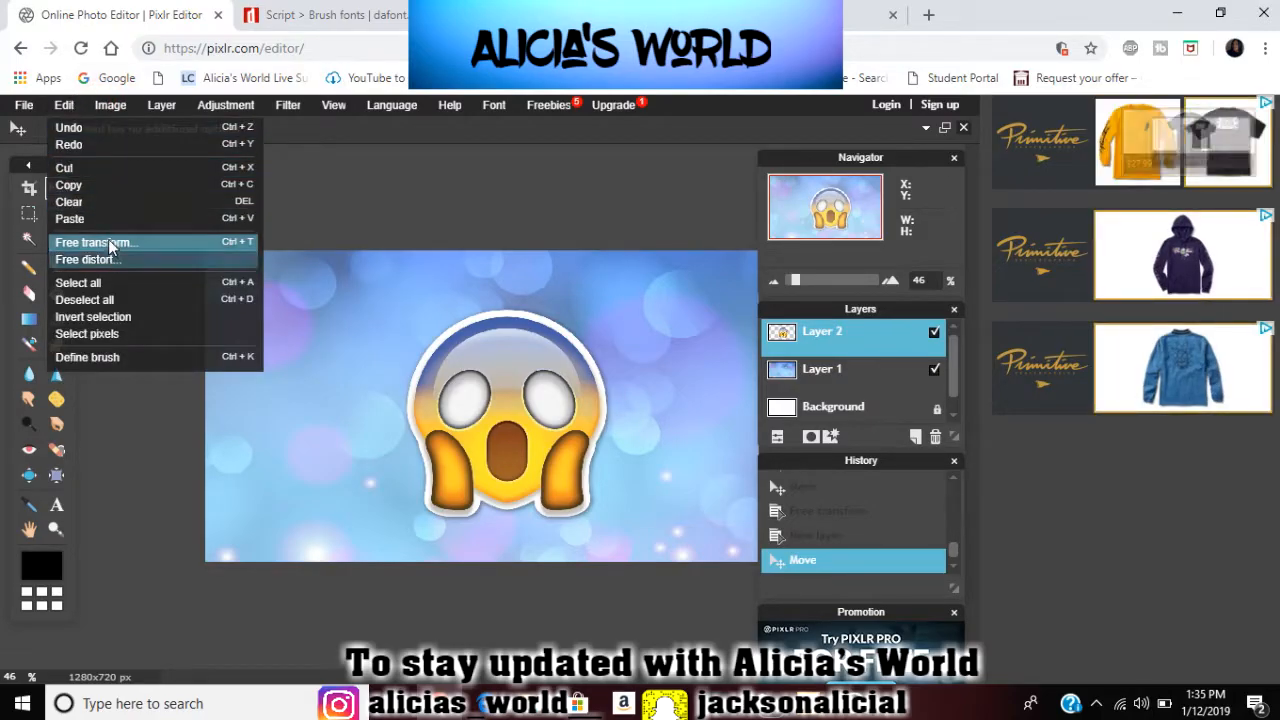
pyautogui.click(105, 242)
pyautogui.moveTo(400, 304); pyautogui.dragTo(437, 345)
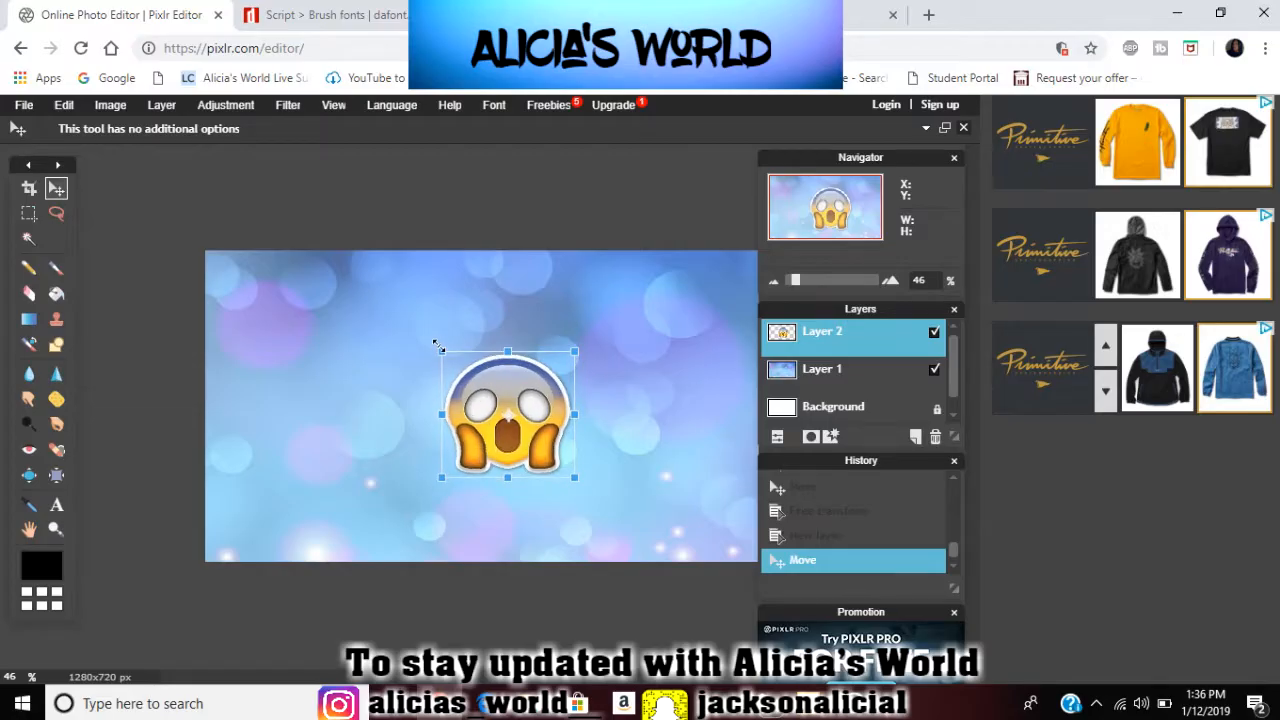
pyautogui.moveTo(489, 387); pyautogui.dragTo(271, 377)
pyautogui.click(286, 293)
pyautogui.click(427, 427)
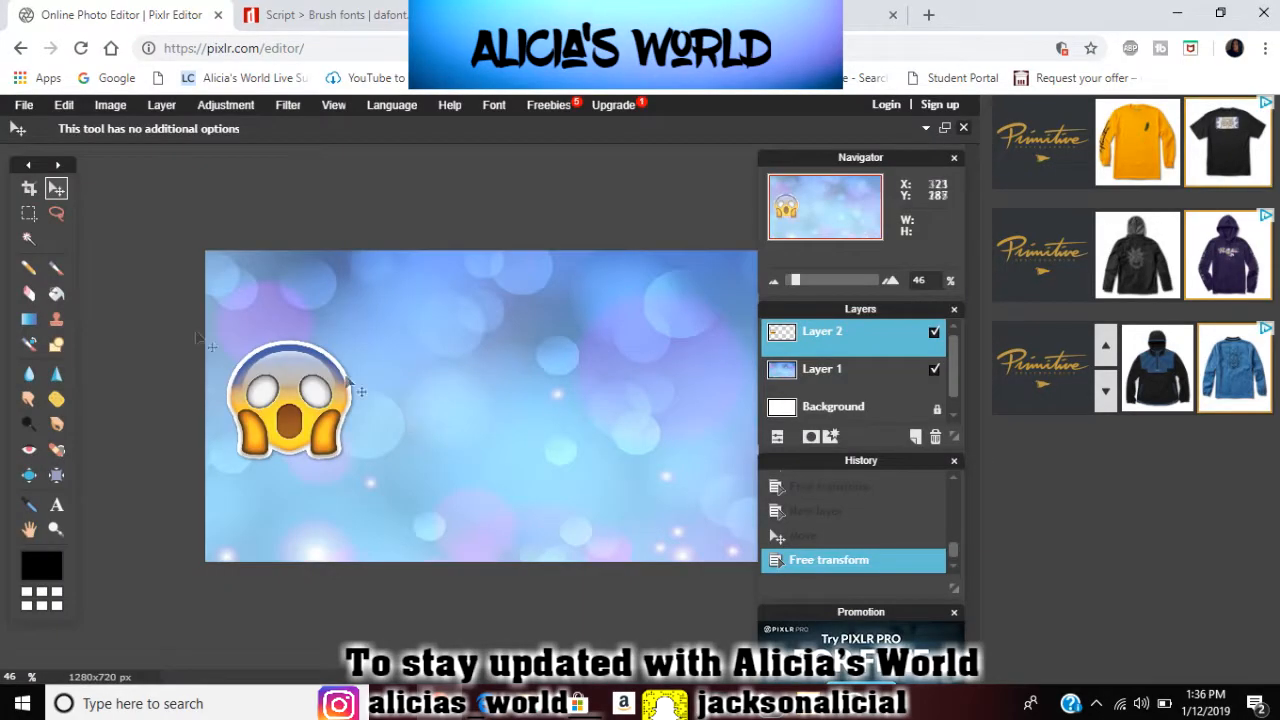
# Start a new text object on the canvas beside the emoji and move its settings dialog away from the text area
pyautogui.click(55, 507)
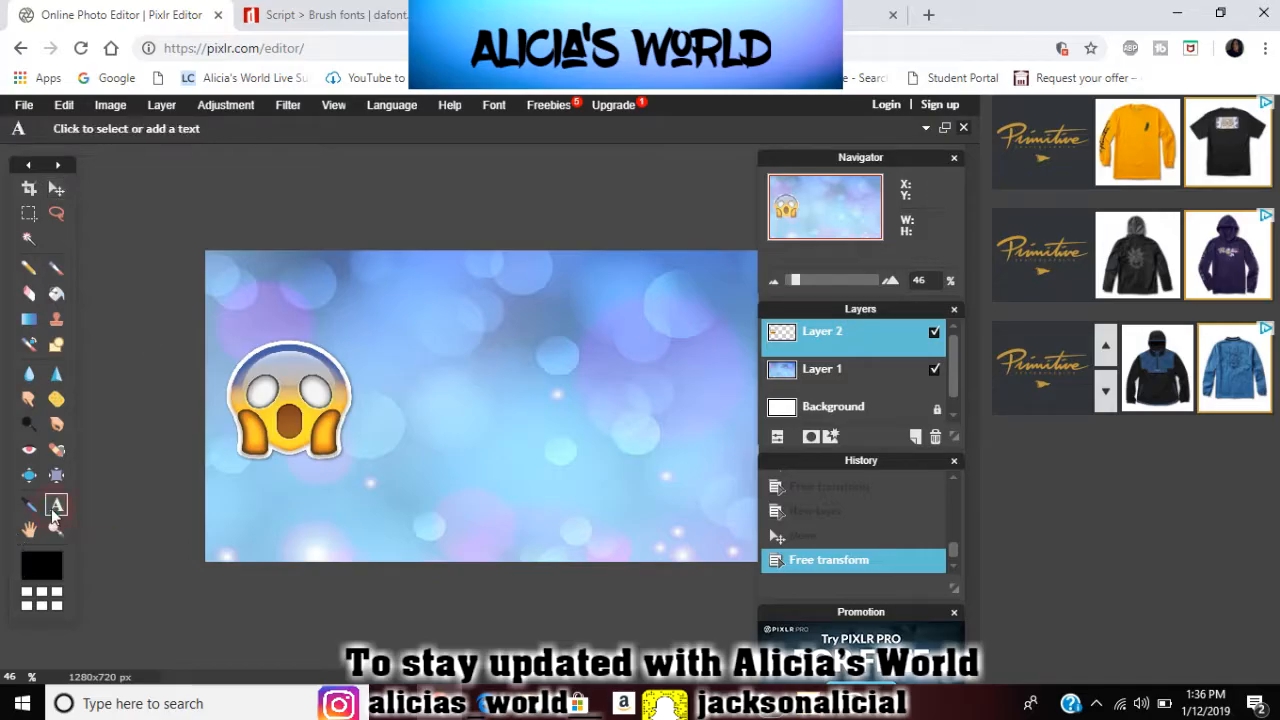
pyautogui.click(385, 354)
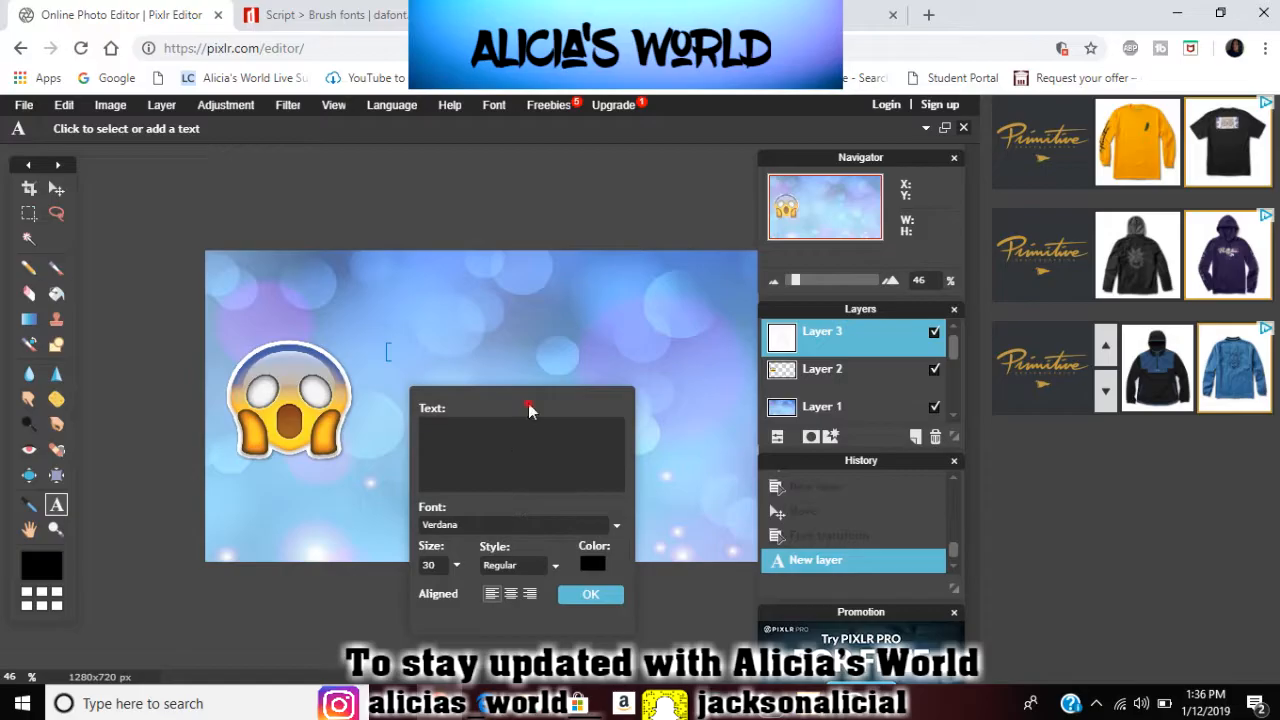
pyautogui.moveTo(527, 403); pyautogui.dragTo(566, 240)
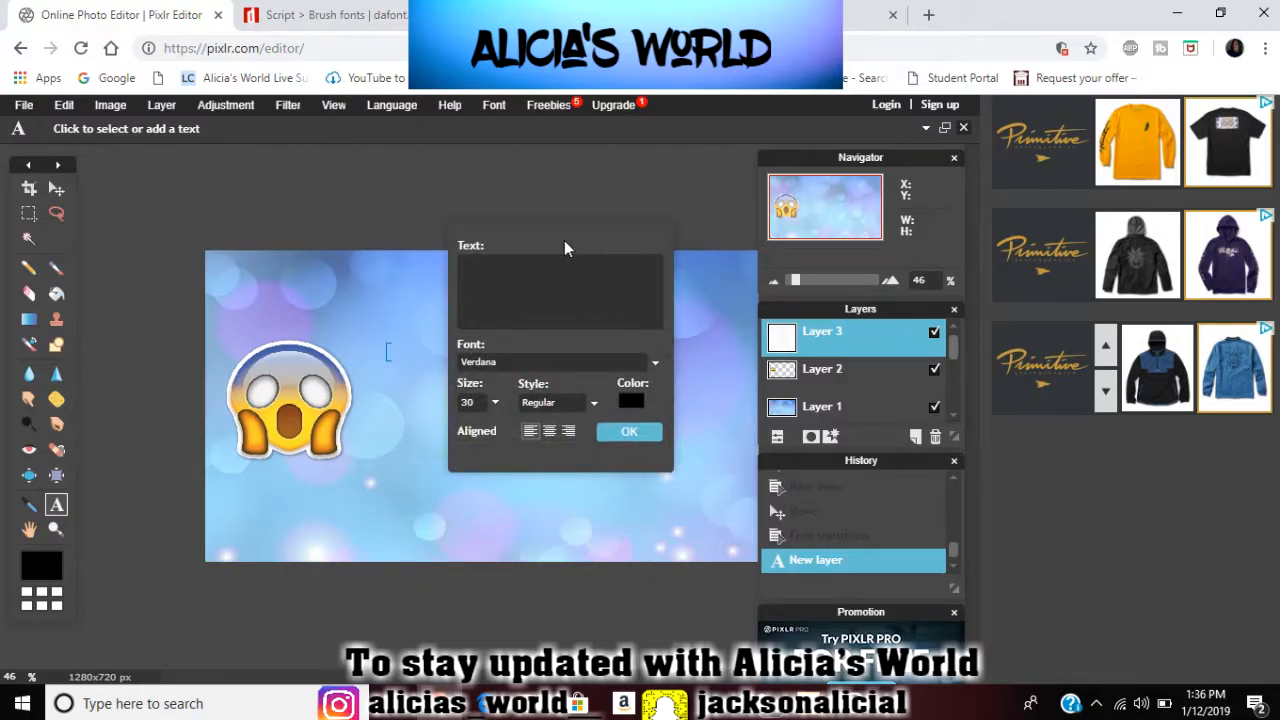
pyautogui.moveTo(564, 246); pyautogui.dragTo(568, 191)
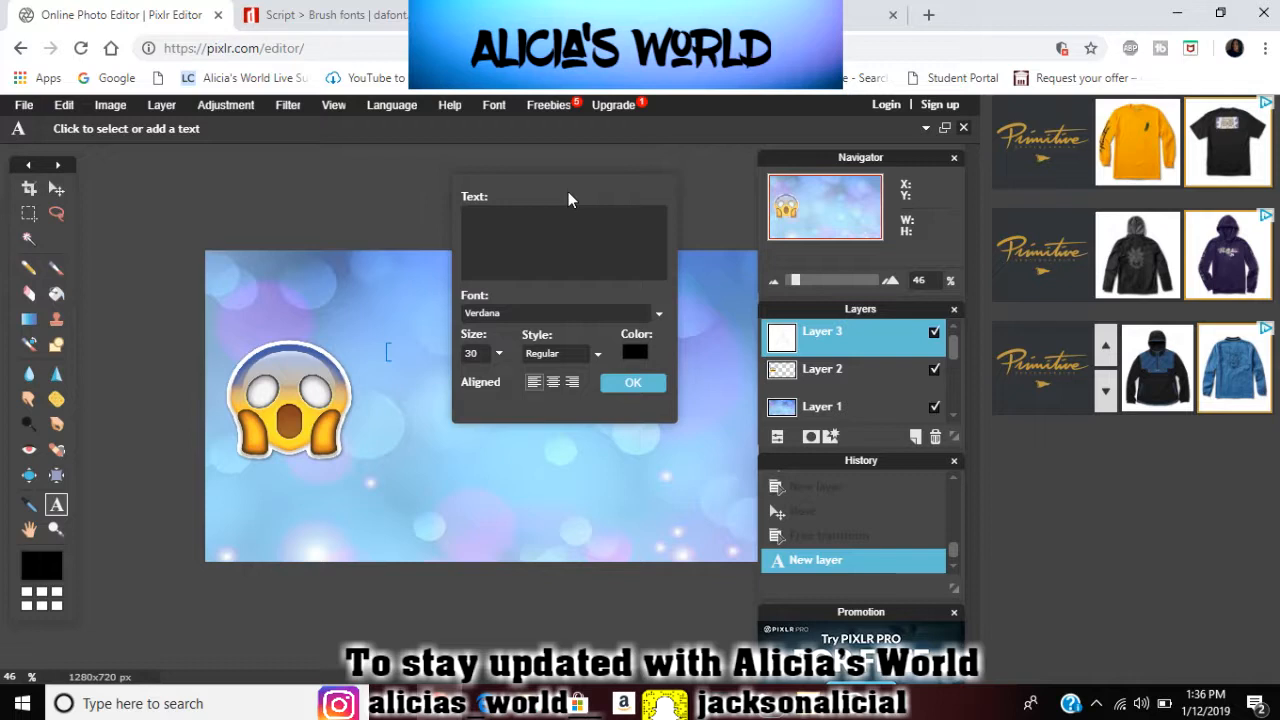
pyautogui.click(658, 313)
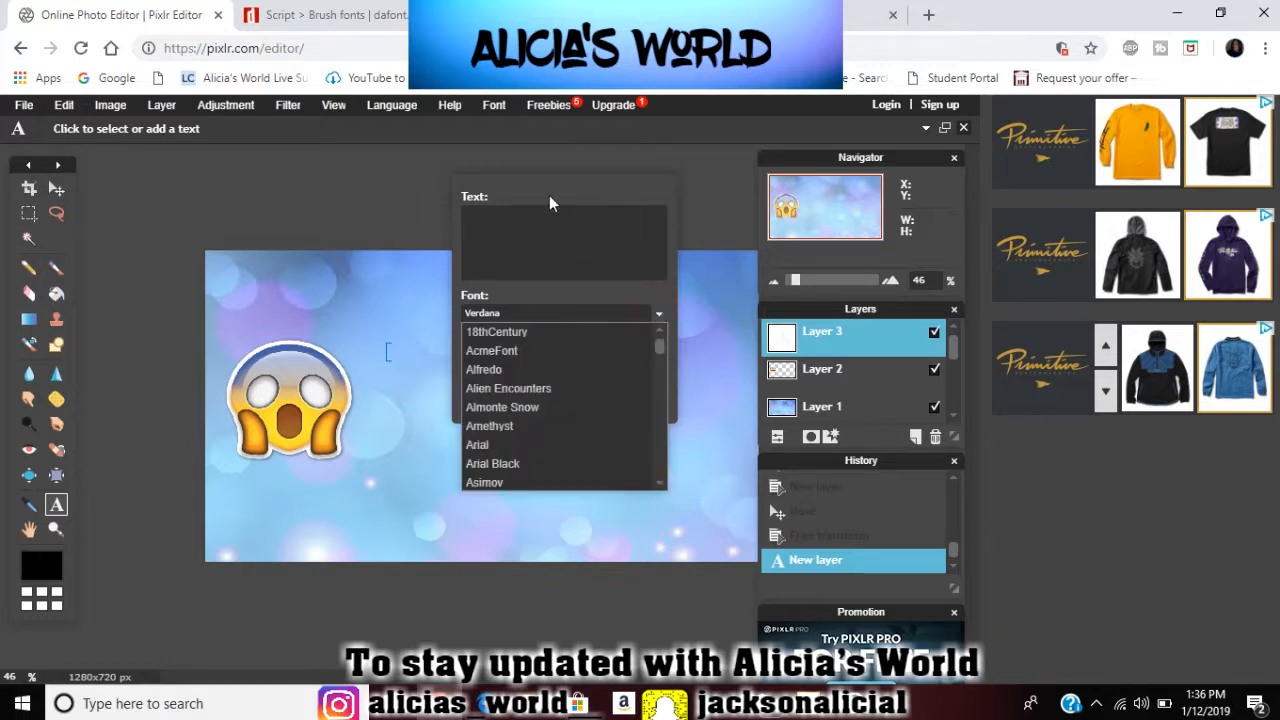
pyautogui.click(518, 194)
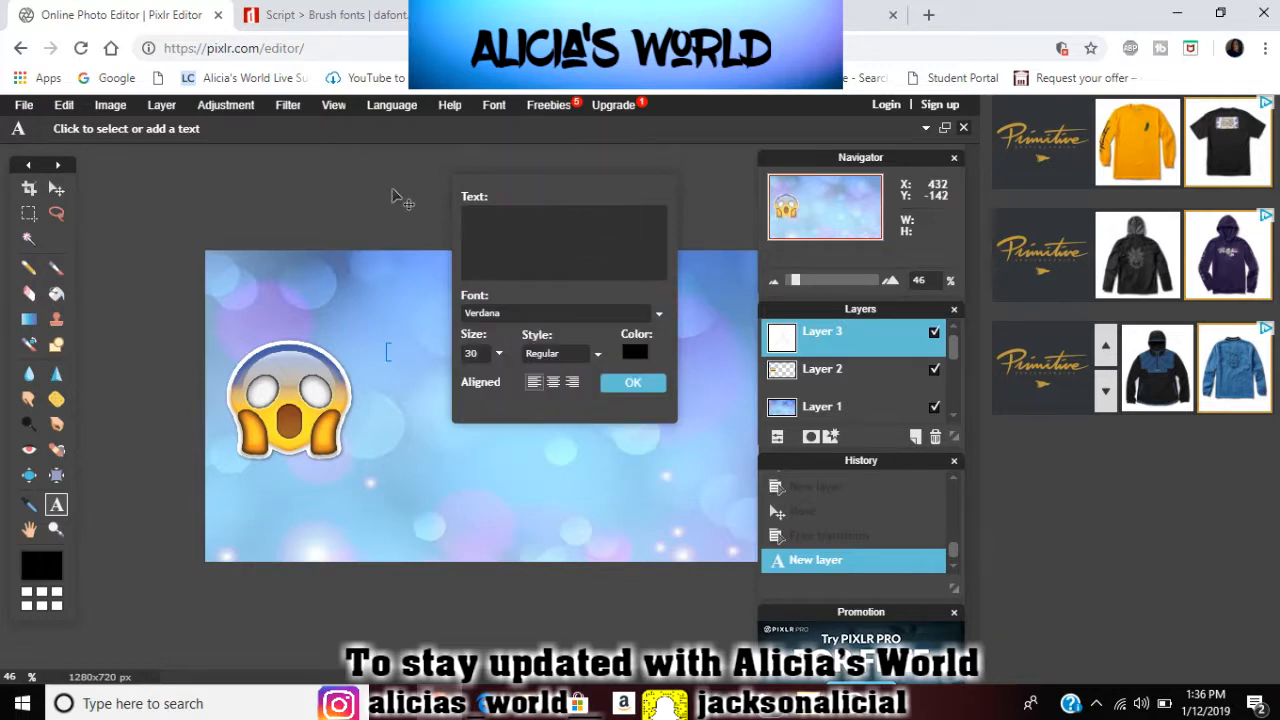
# Switch to the dafont.com page and look through the Script > Brush fonts with their "Vlog #4" previews
pyautogui.click(280, 10)
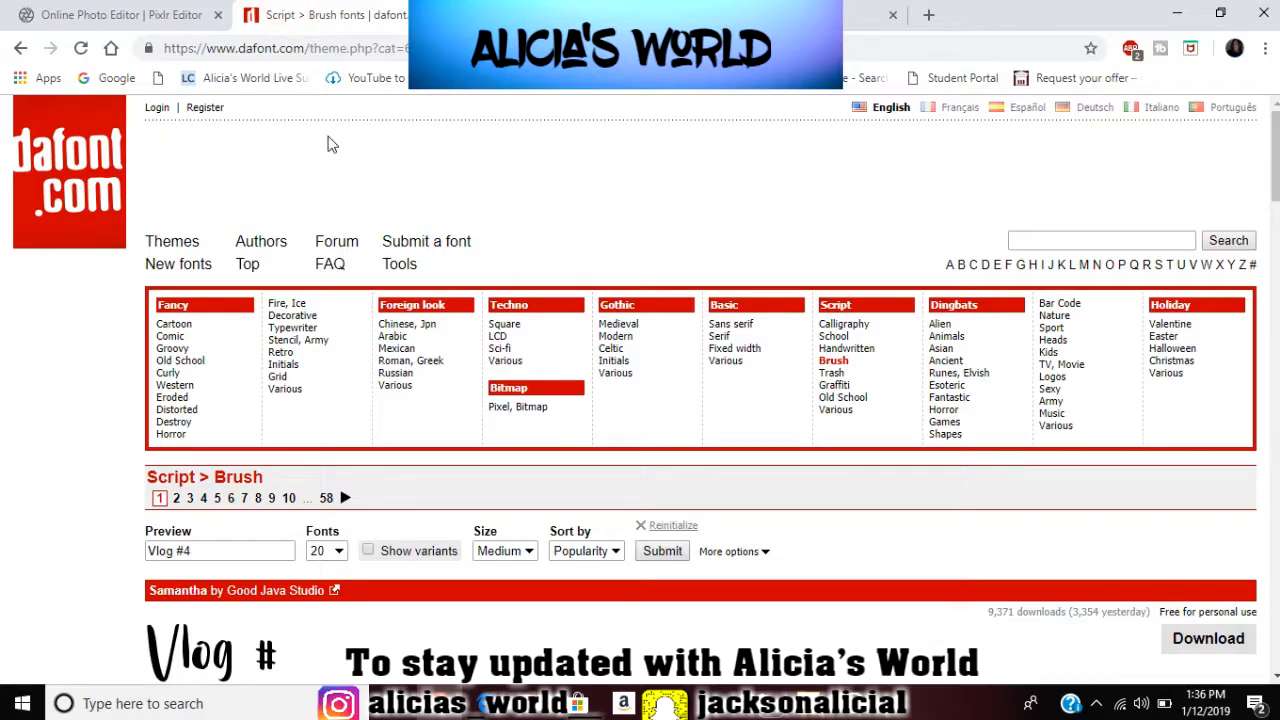
pyautogui.scroll(-7, 64, 286)
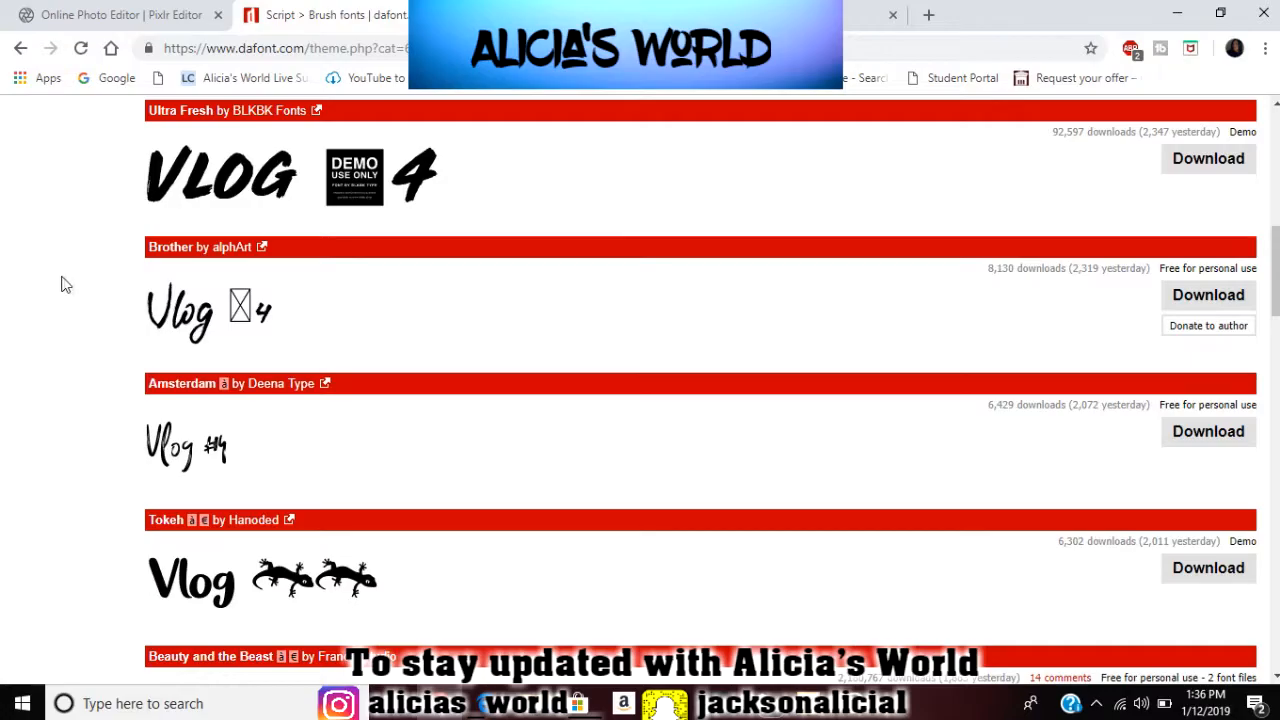
pyautogui.scroll(-1, 64, 286)
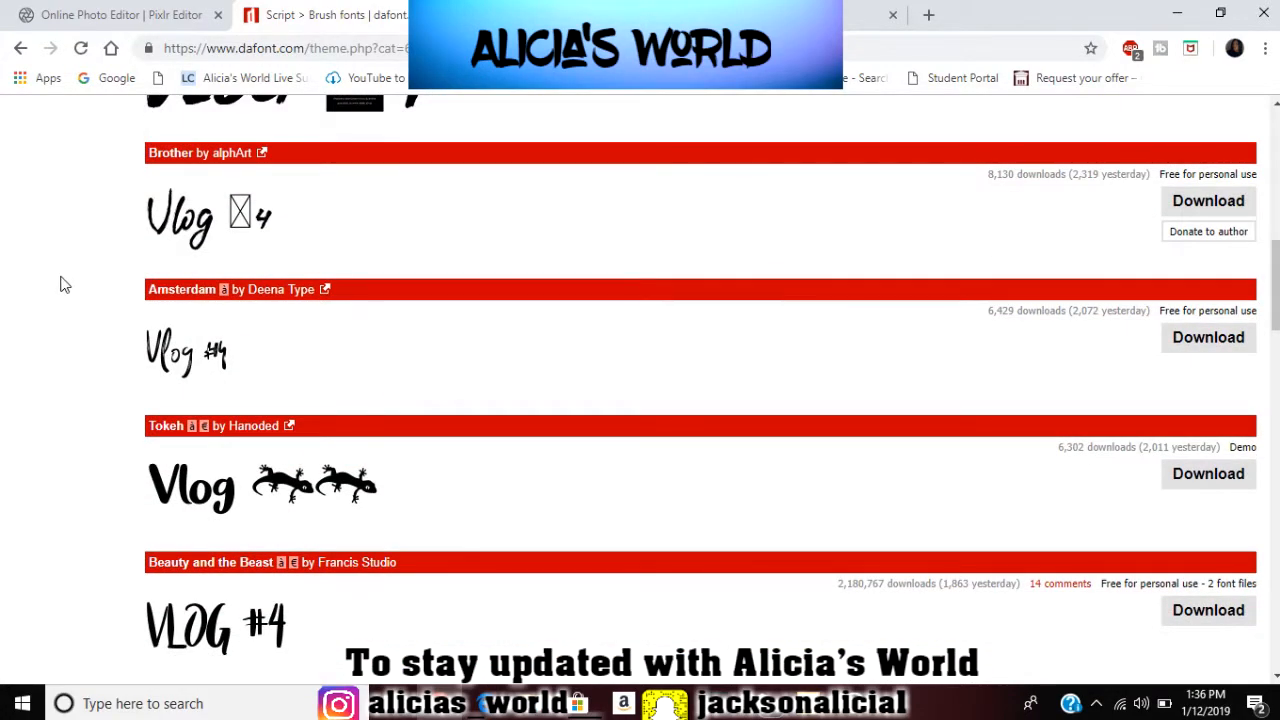
pyautogui.scroll(-4, 61, 284)
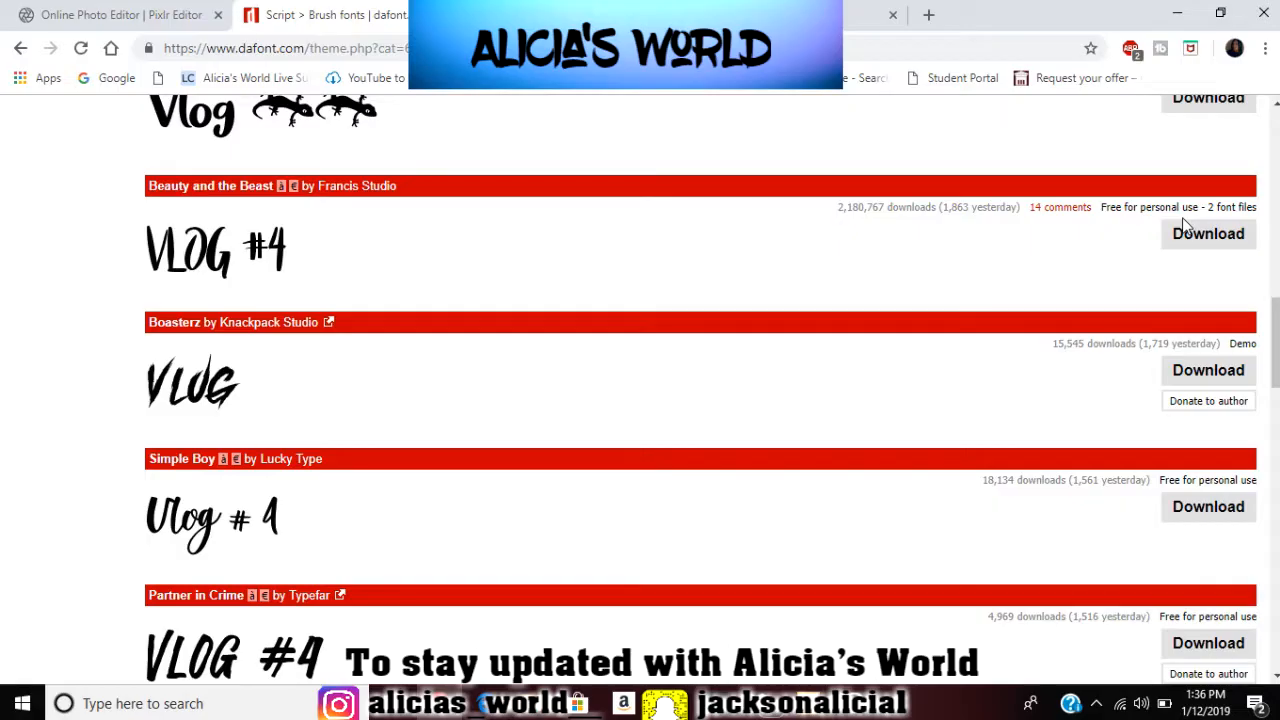
pyautogui.scroll(12, 595, 350)
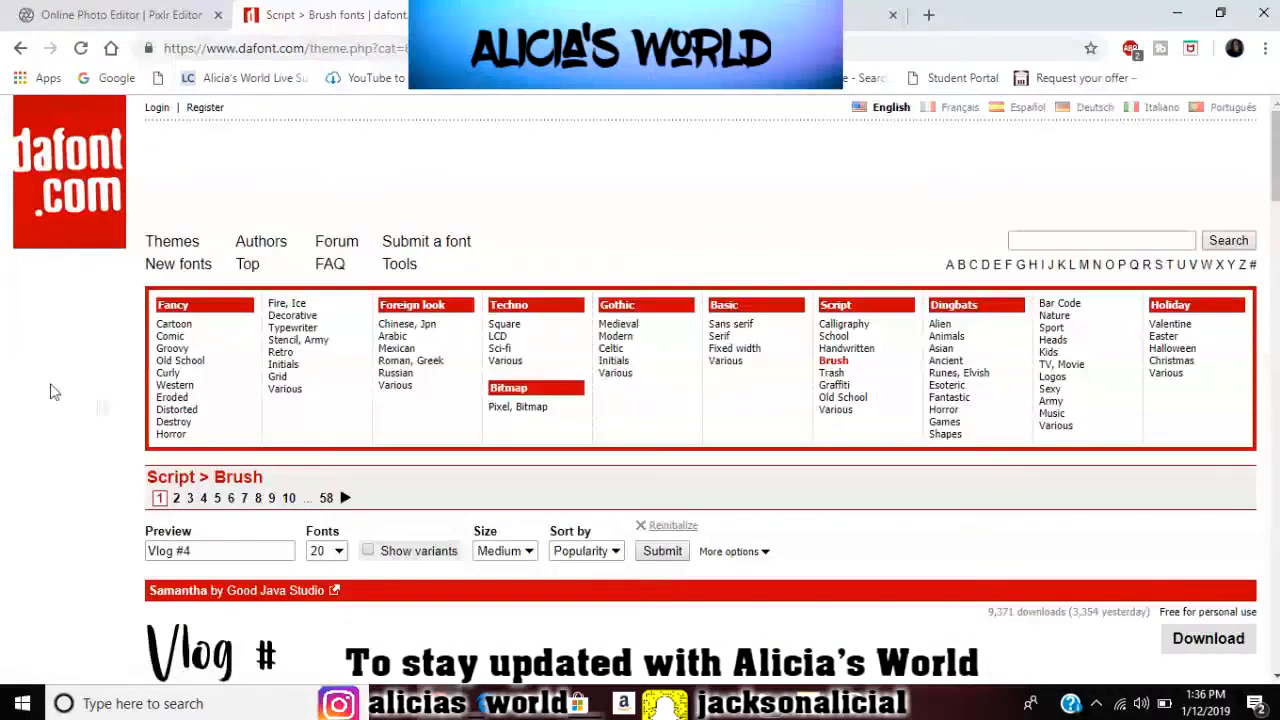
pyautogui.scroll(-5, 51, 388)
pyautogui.scroll(-15, 405, 355)
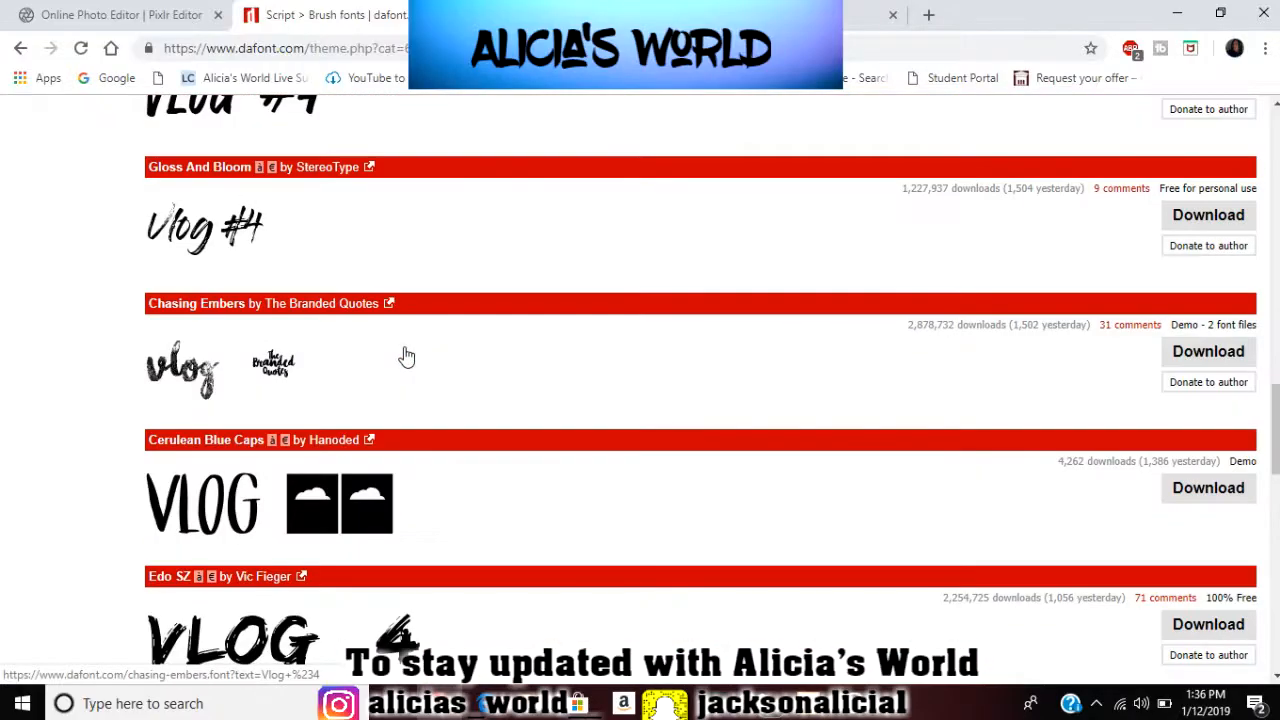
pyautogui.scroll(15, 402, 360)
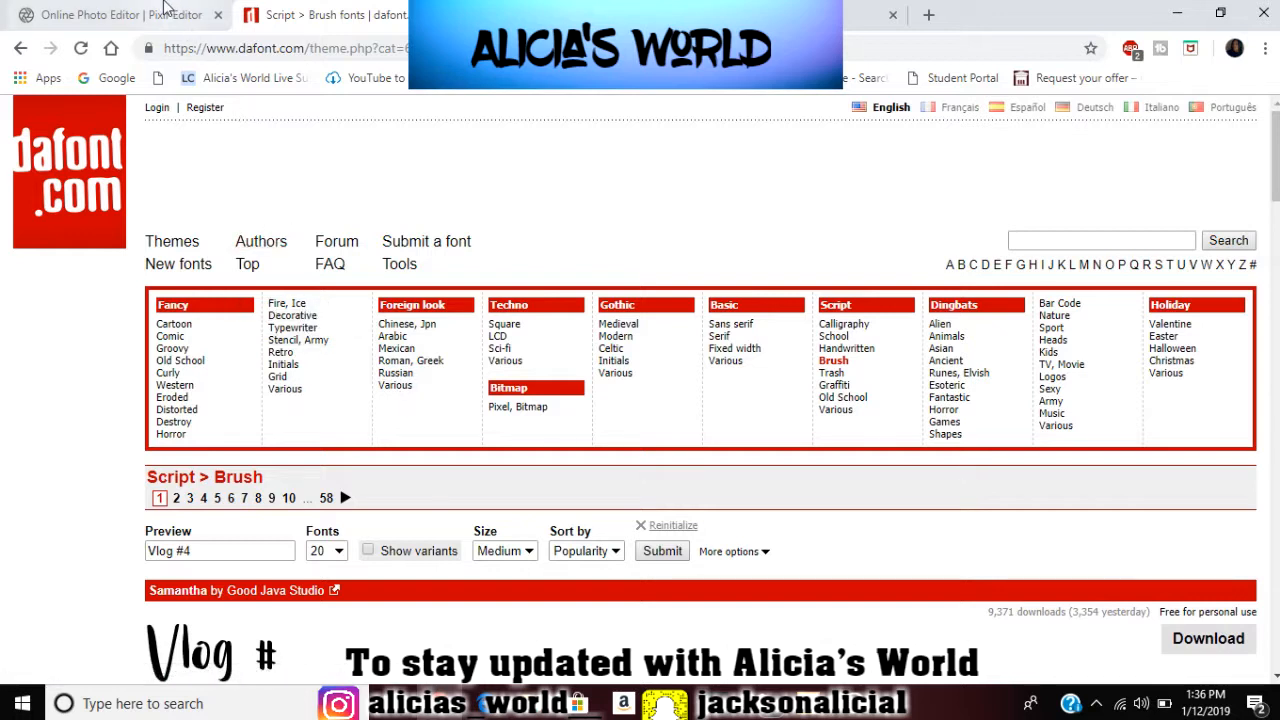
# Return to Pixlr Editor, set the new text's font to BlowBrush and enter "Thumbnail"
pyautogui.click(162, 9)
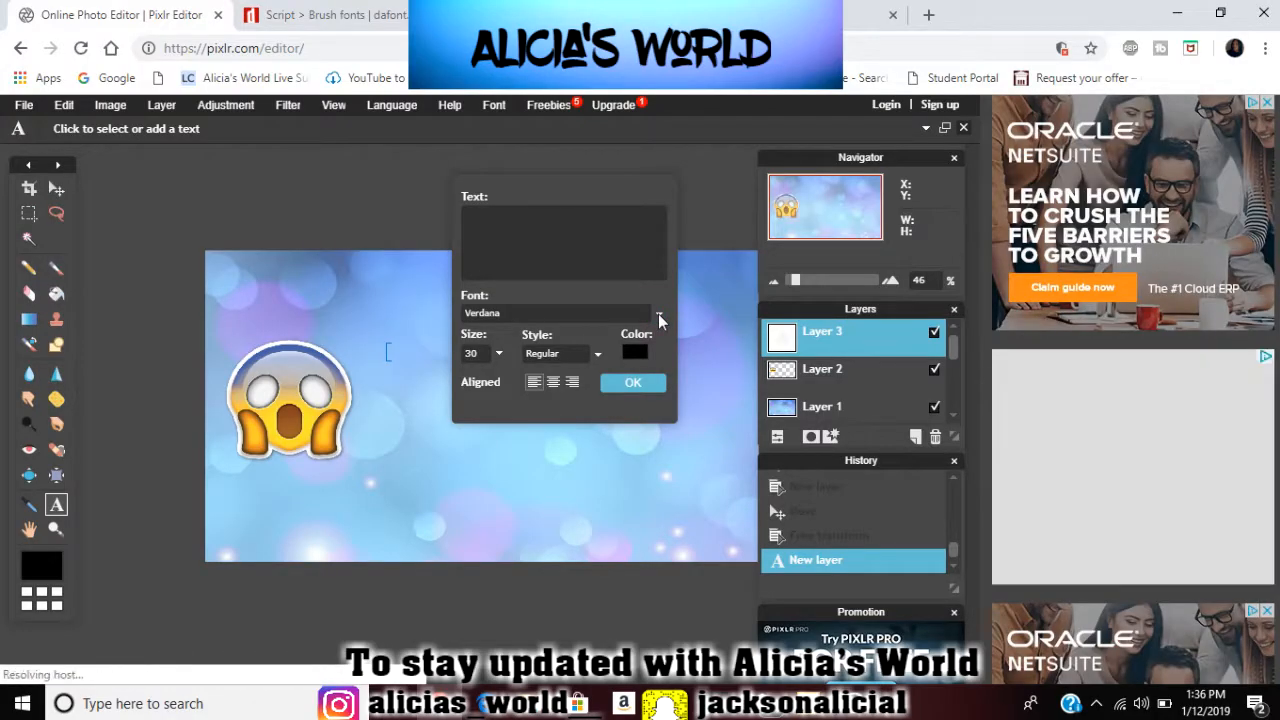
pyautogui.click(659, 314)
pyautogui.moveTo(664, 349); pyautogui.dragTo(666, 360)
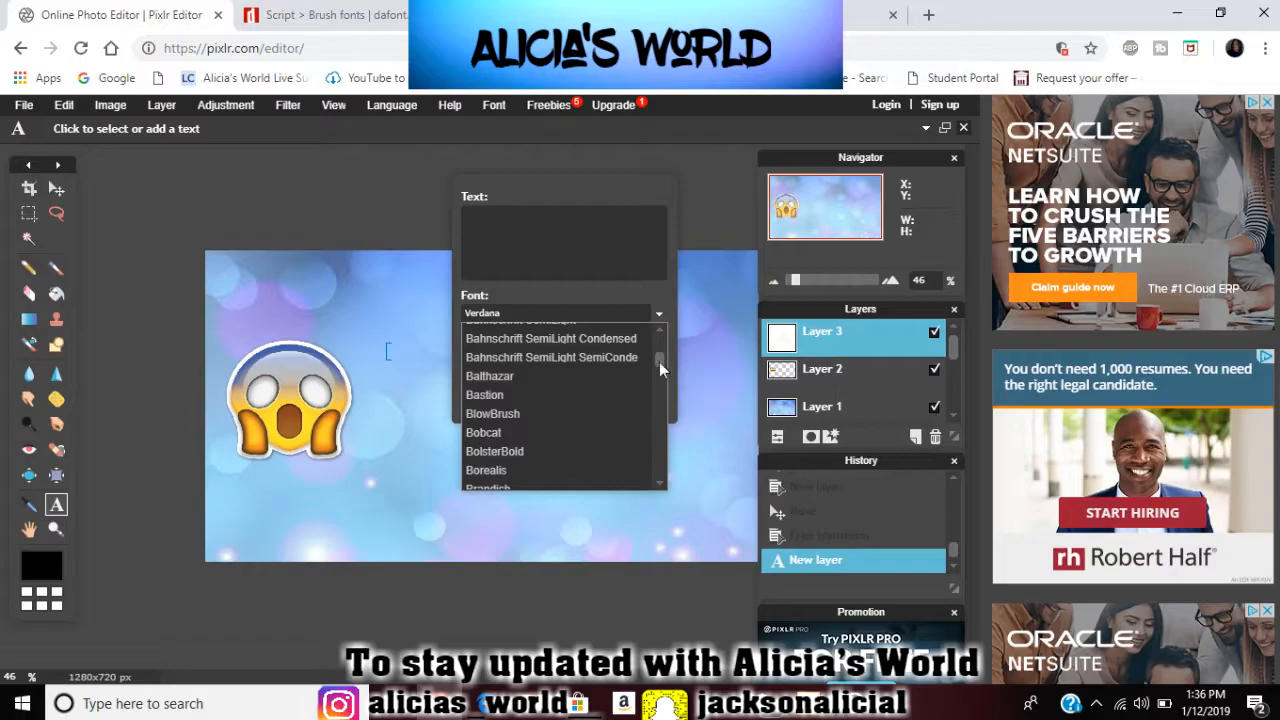
pyautogui.click(514, 420)
pyautogui.click(481, 263)
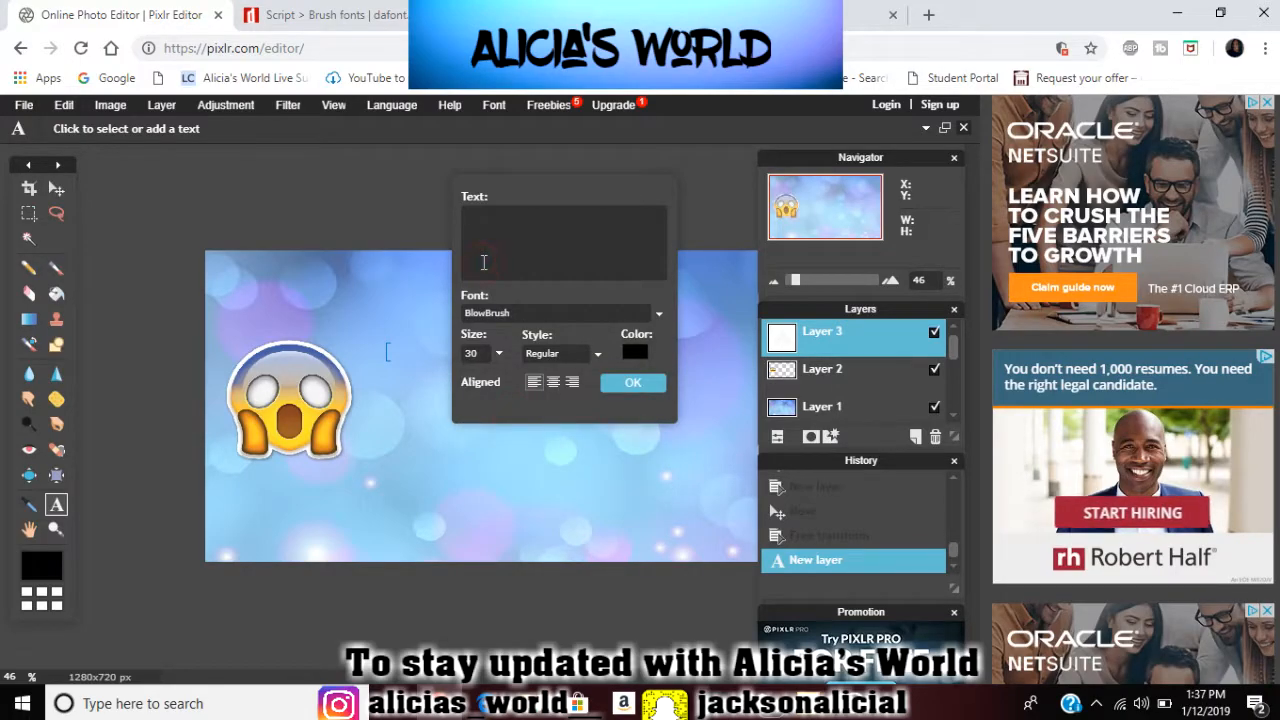
pyautogui.write('Thumbnail')
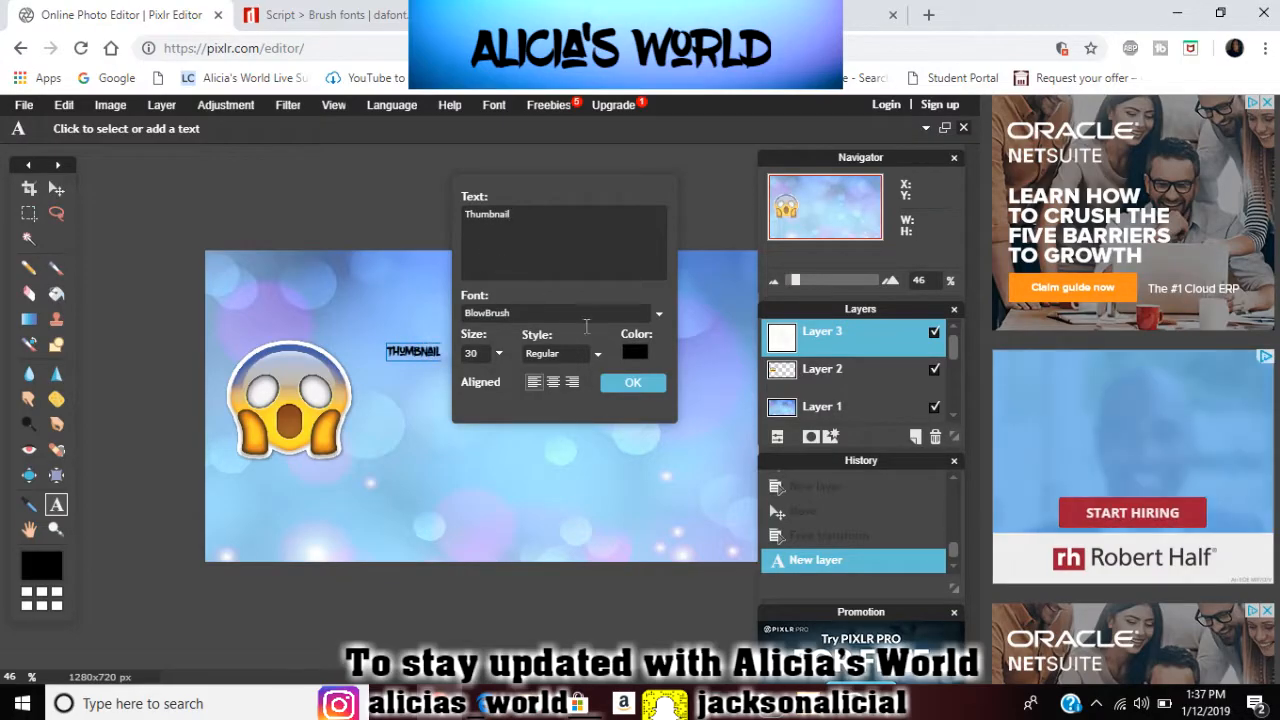
pyautogui.click(646, 313)
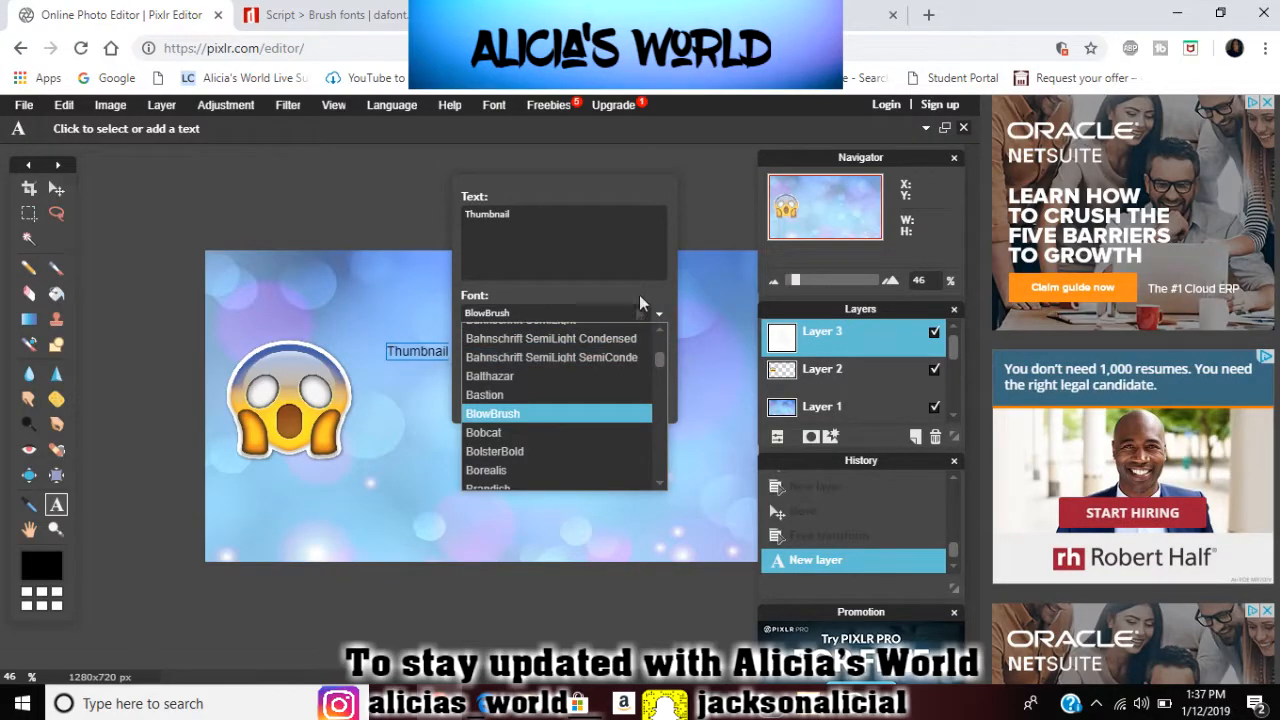
pyautogui.click(545, 413)
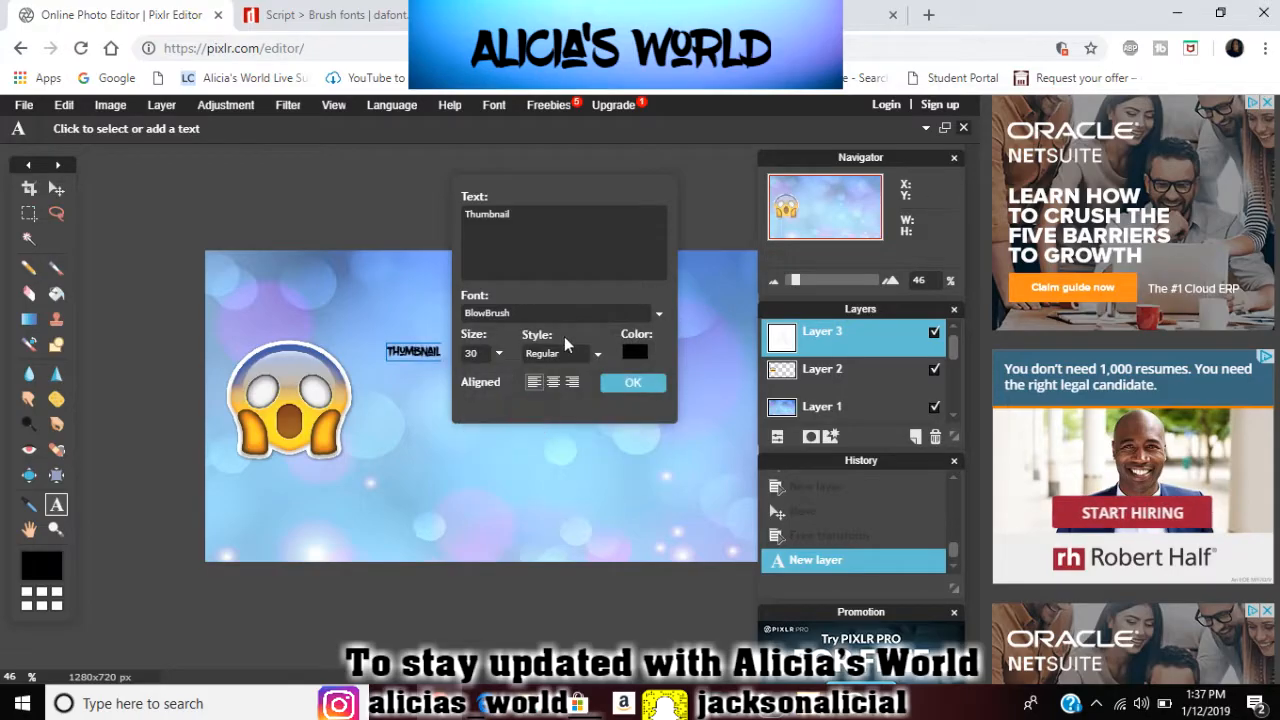
# Set the text to size 184 in black 000000, confirm it, and move it slightly closer to the emoji
pyautogui.click(498, 353)
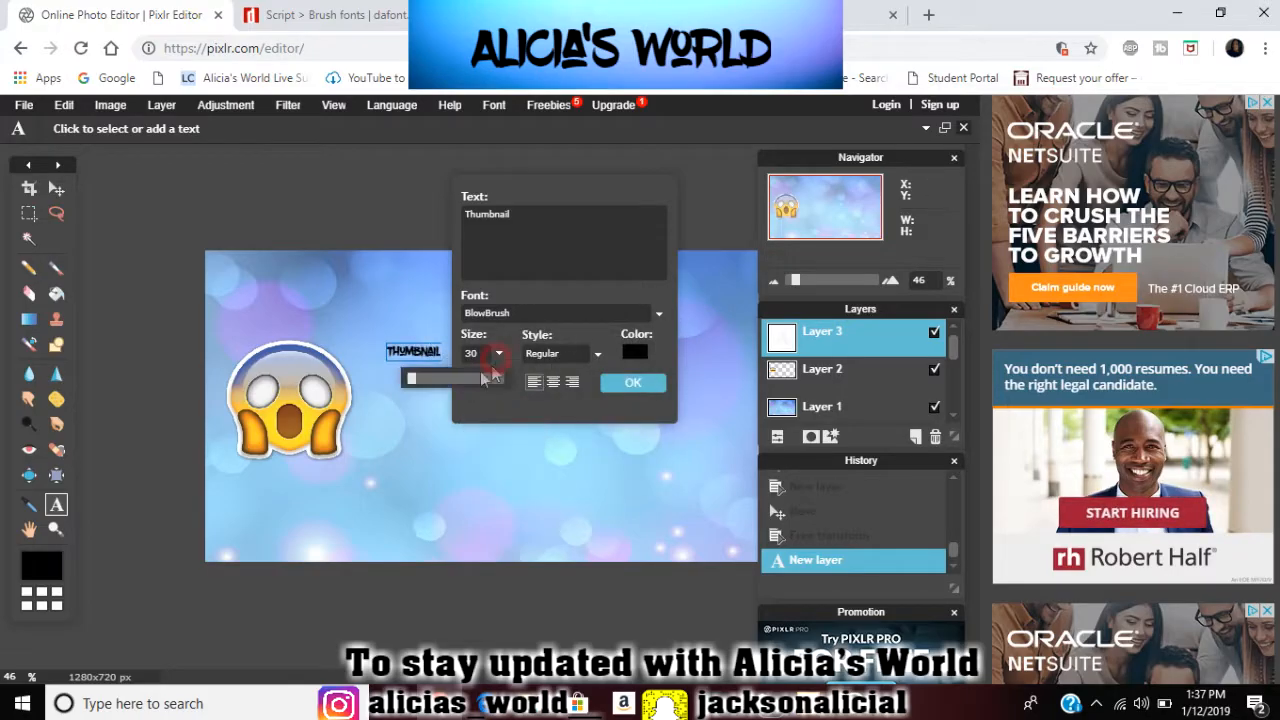
pyautogui.moveTo(416, 379); pyautogui.dragTo(426, 385)
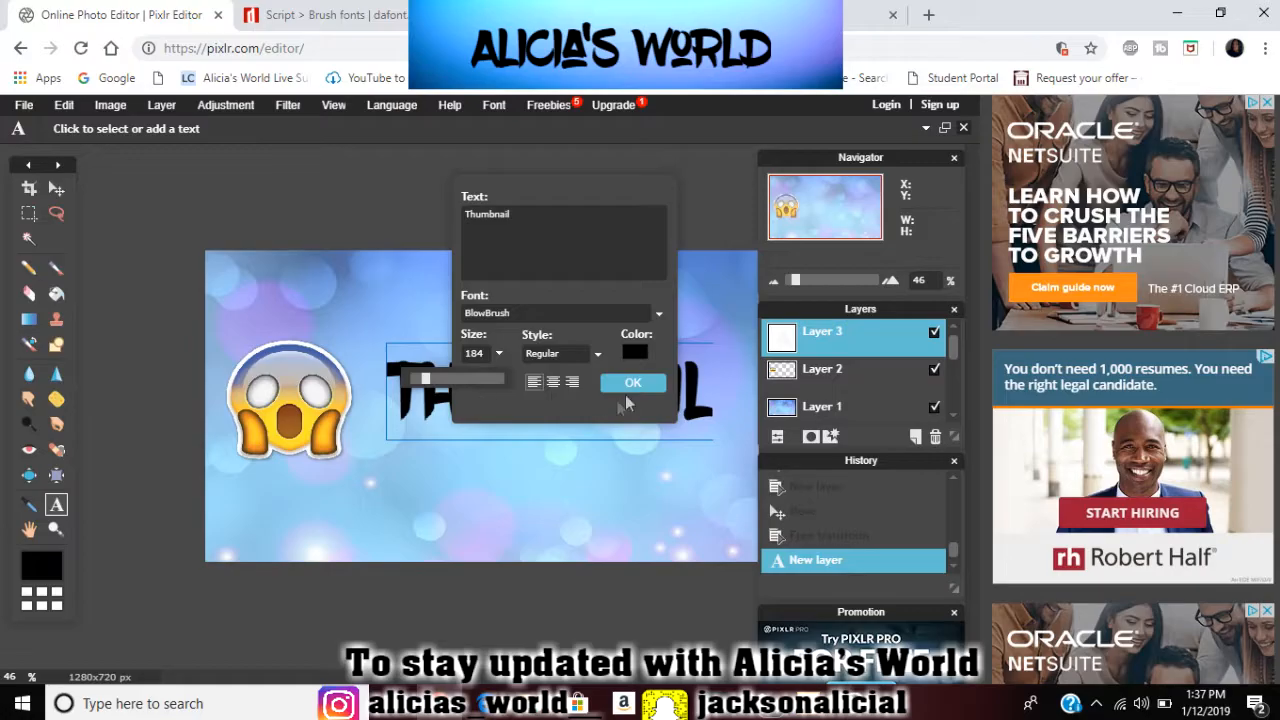
pyautogui.click(561, 341)
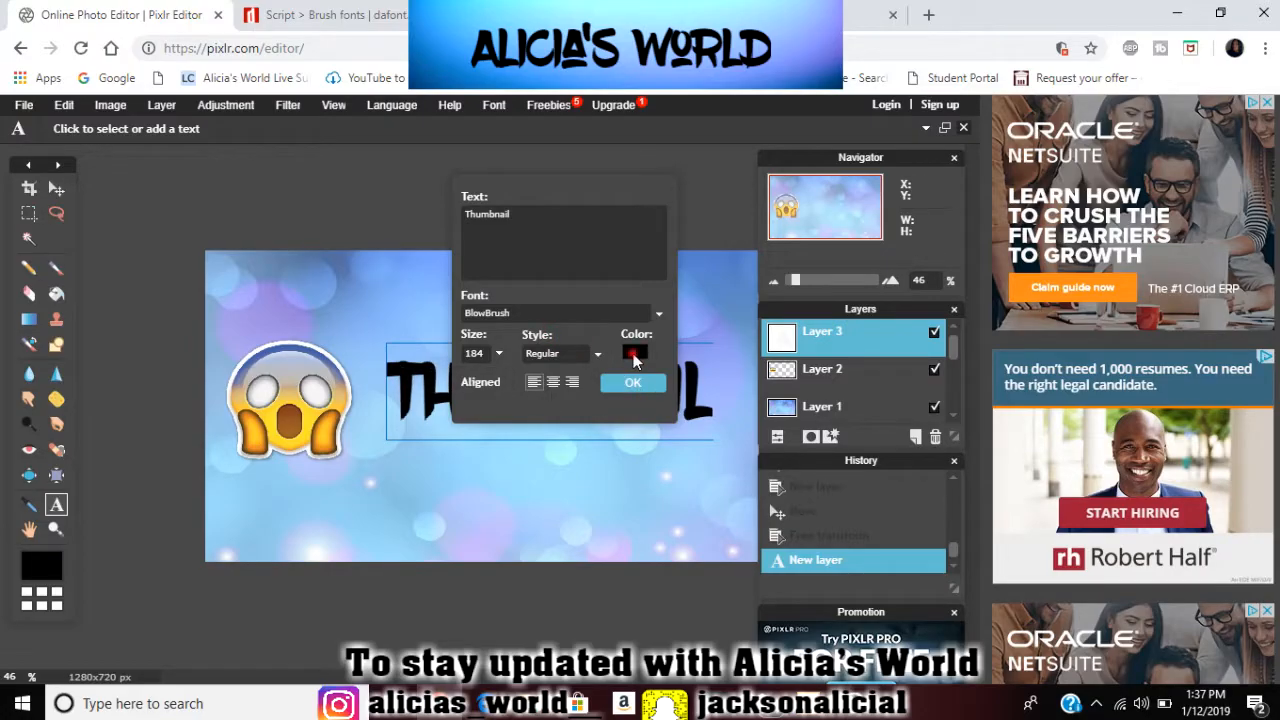
pyautogui.click(633, 354)
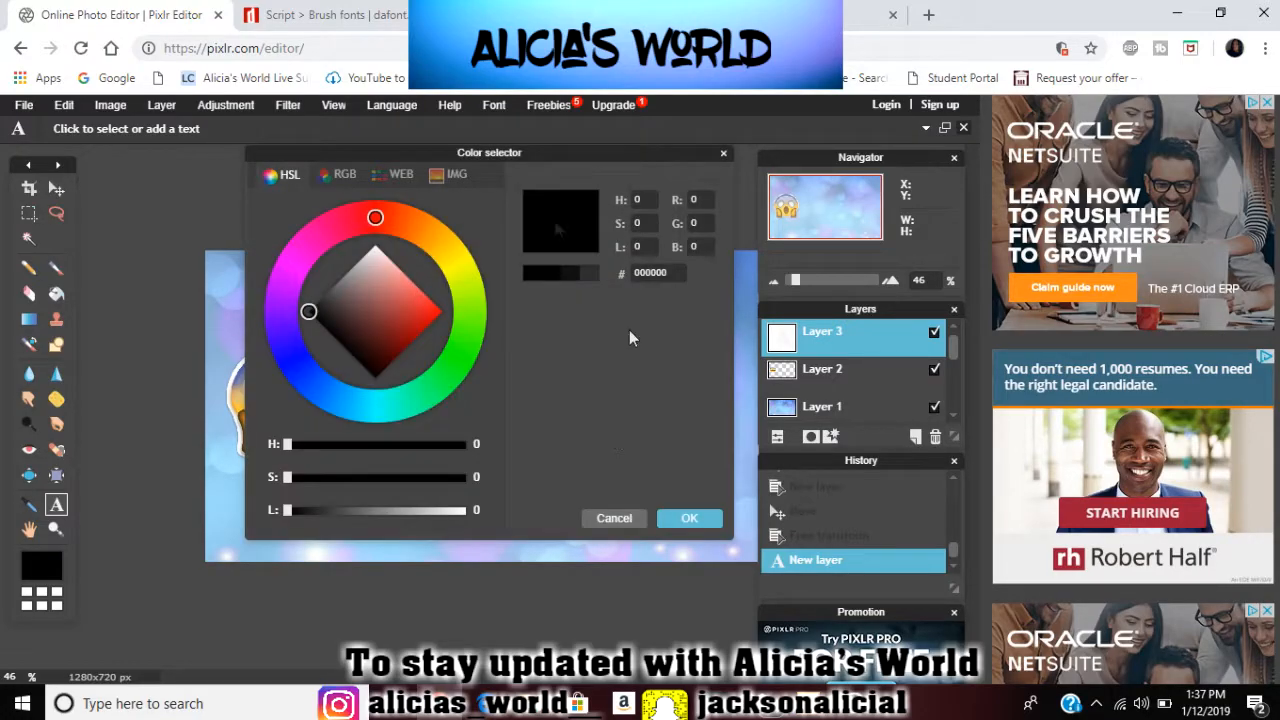
pyautogui.click(688, 520)
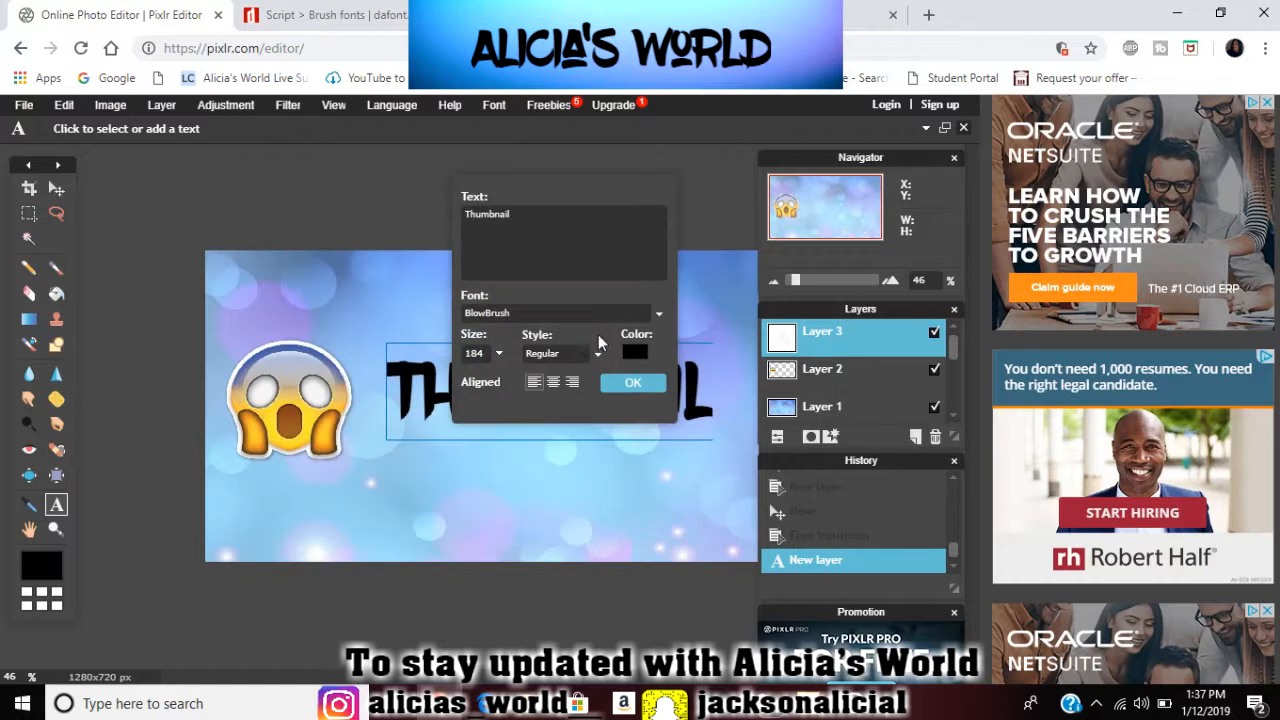
pyautogui.click(636, 384)
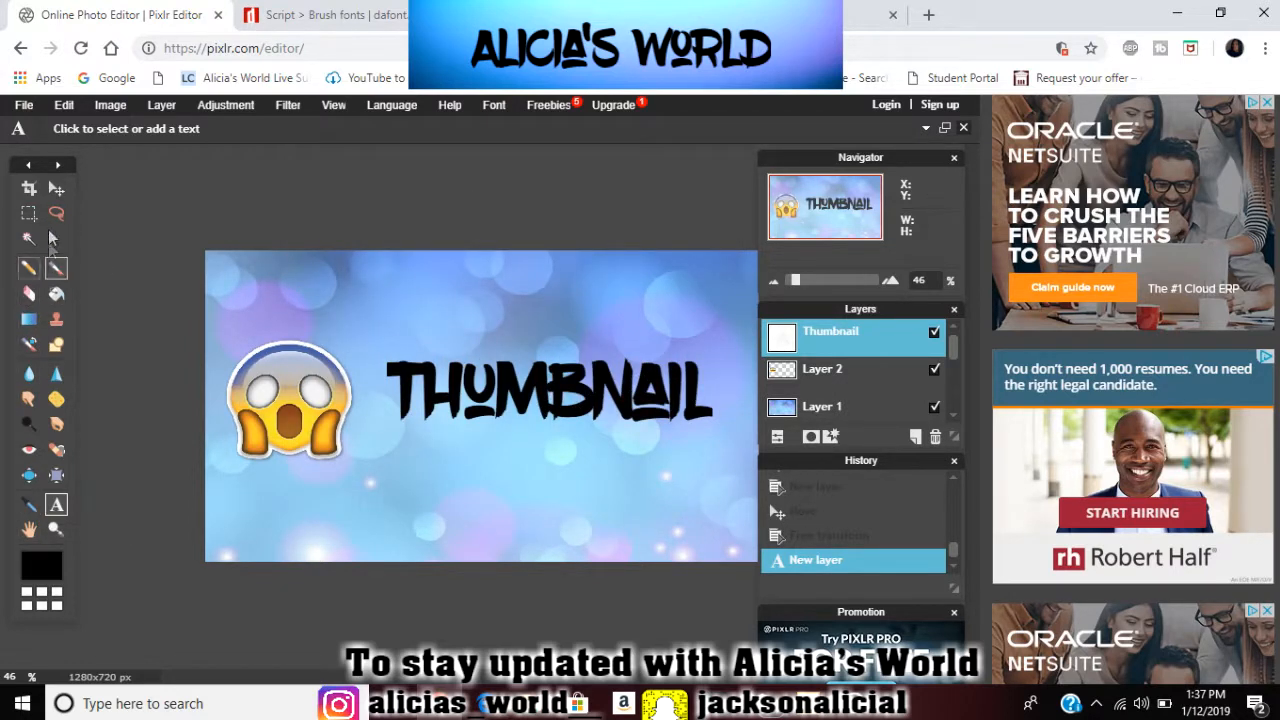
pyautogui.click(56, 188)
pyautogui.moveTo(640, 431); pyautogui.dragTo(631, 434)
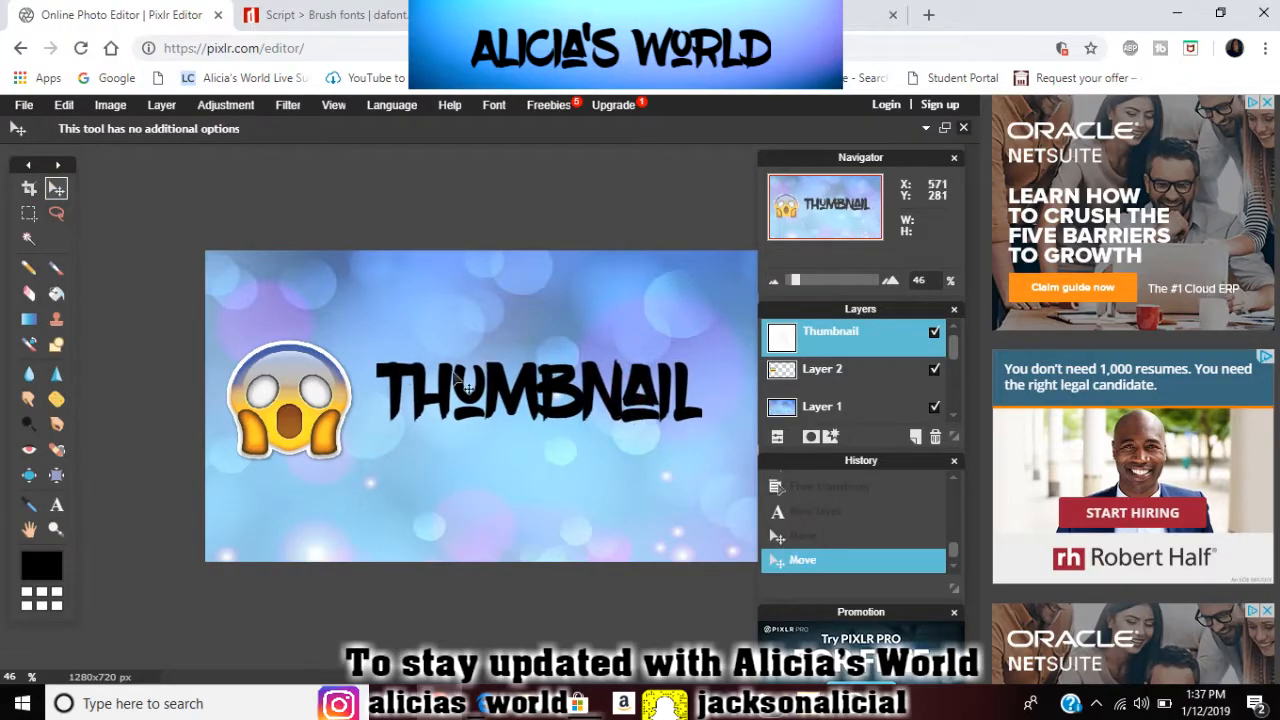
# Turn on the Outer glow layer style for the Thumbnail text layer and move the styles dialog off the text
pyautogui.click(829, 440)
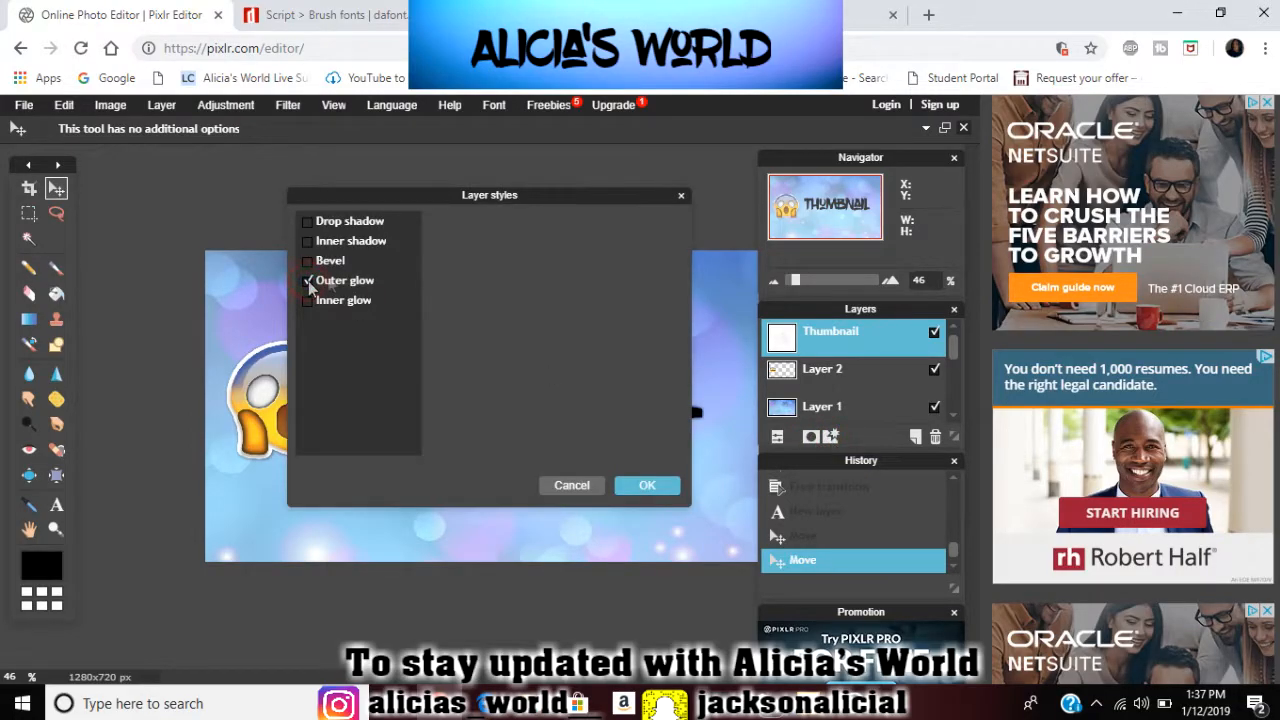
pyautogui.moveTo(570, 193); pyautogui.dragTo(559, 455)
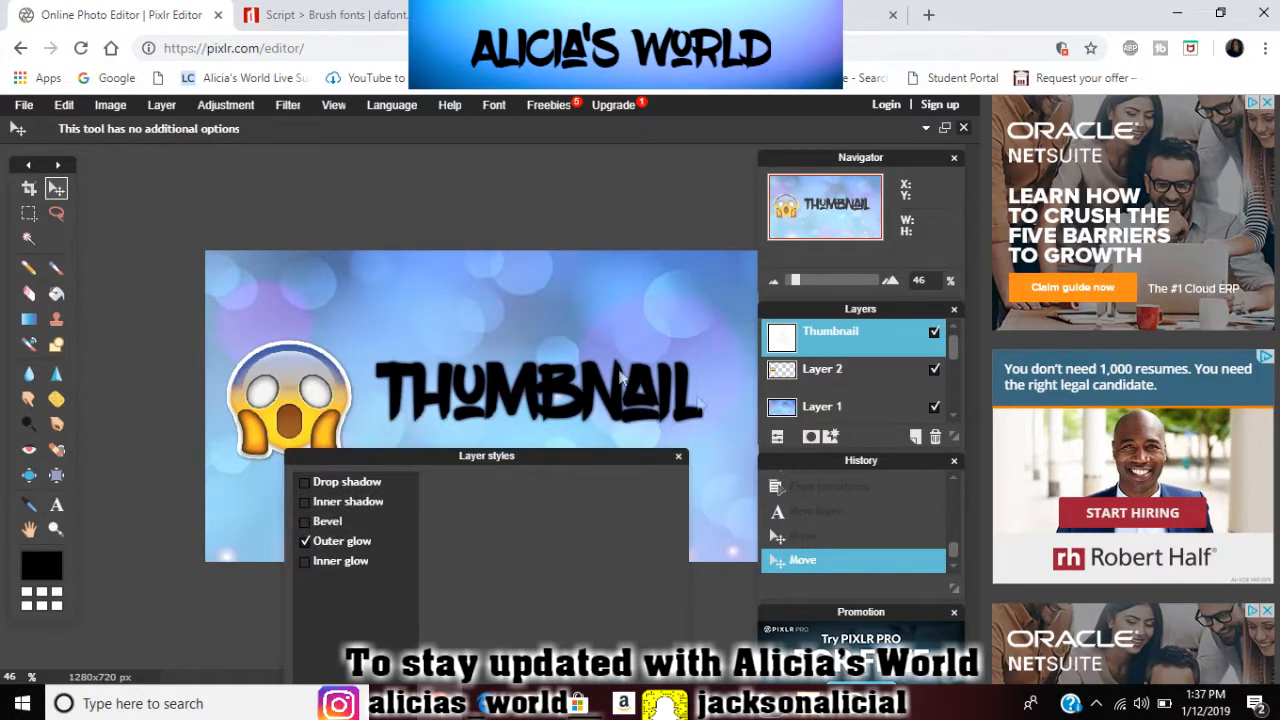
pyautogui.moveTo(434, 460); pyautogui.dragTo(171, 151)
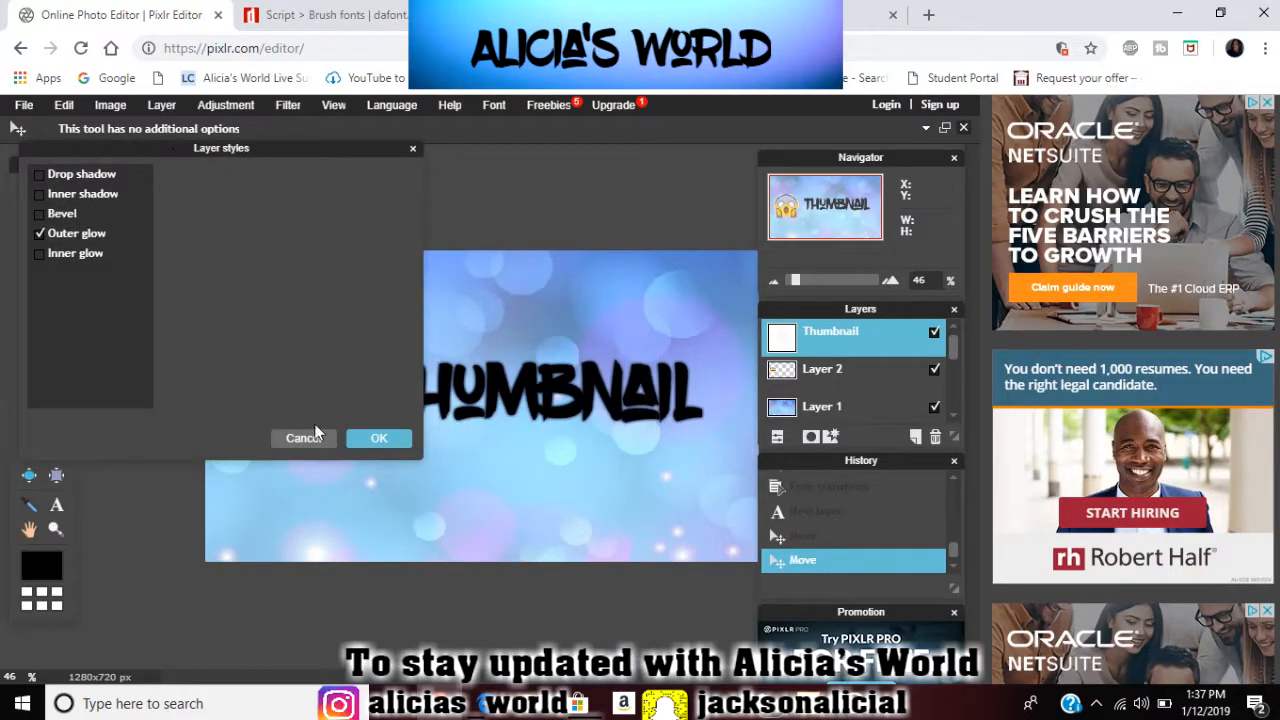
# Try an inner shadow on the text layer, remove it, and switch the outer glow off and on again
pyautogui.click(63, 195)
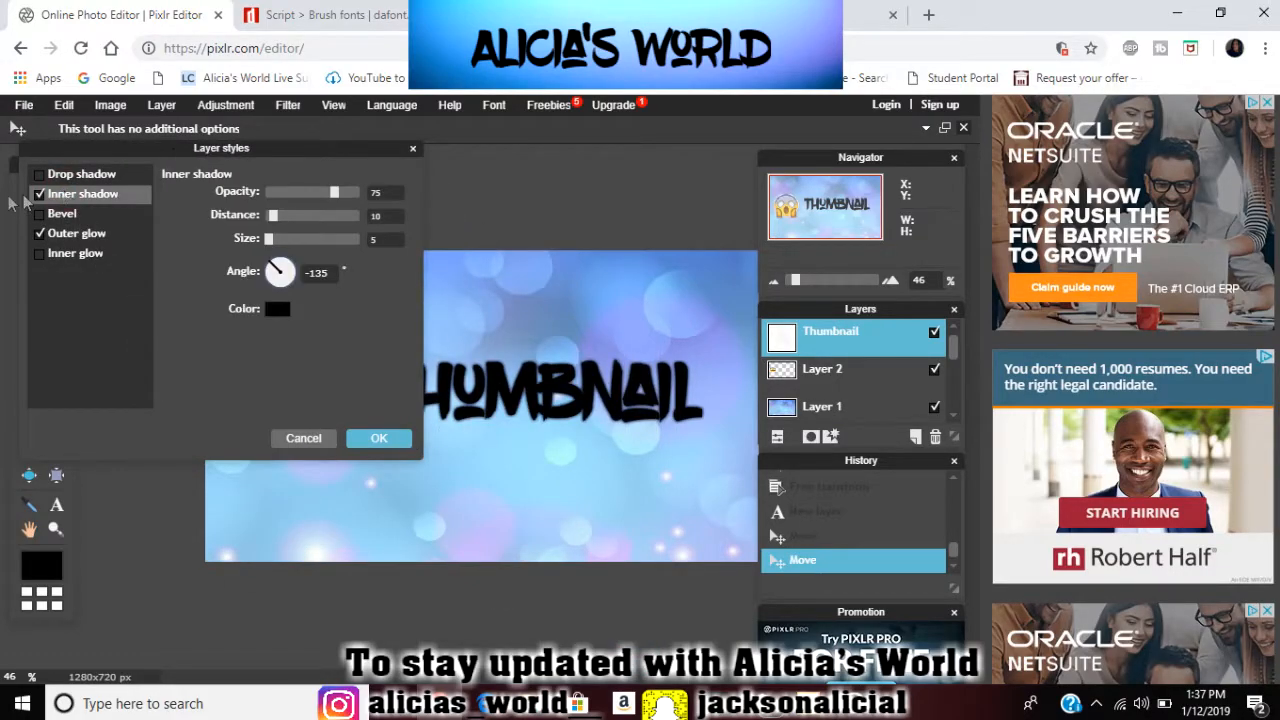
pyautogui.click(38, 194)
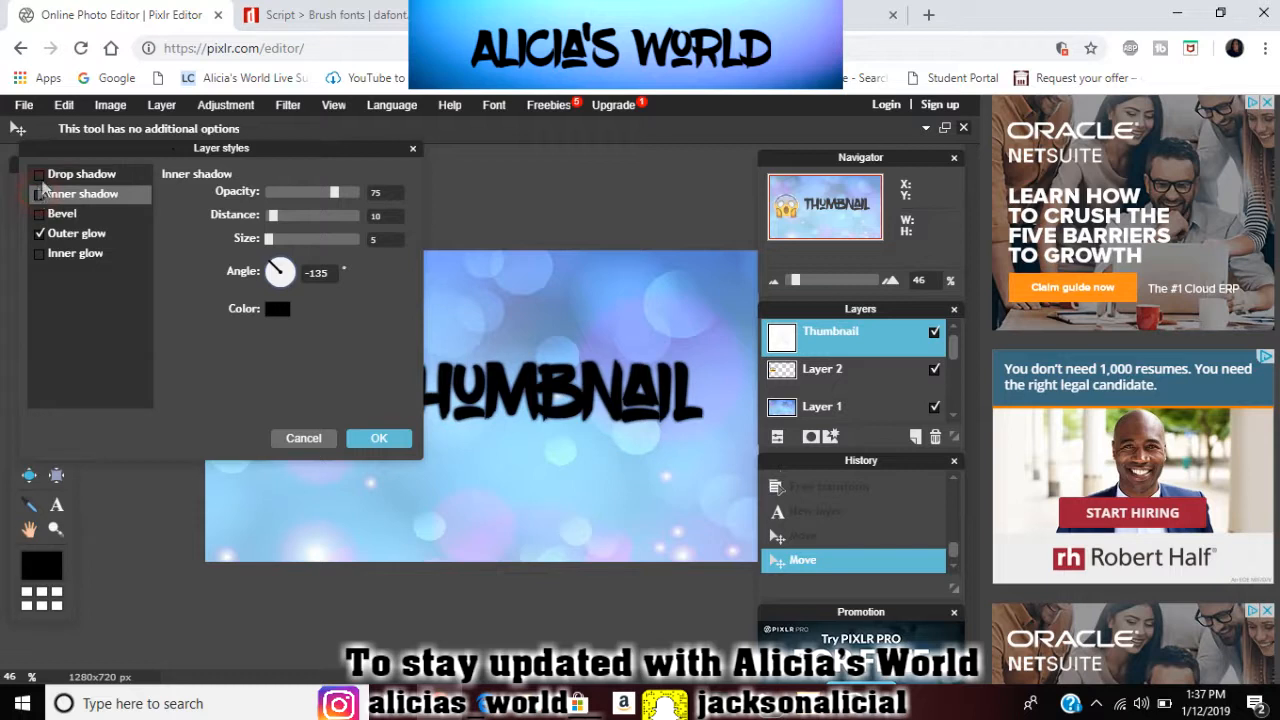
pyautogui.click(40, 235)
pyautogui.click(40, 235)
pyautogui.click(97, 310)
# Set the Thumbnail text's outer glow to hardness 10 and white color ffffff
pyautogui.click(76, 234)
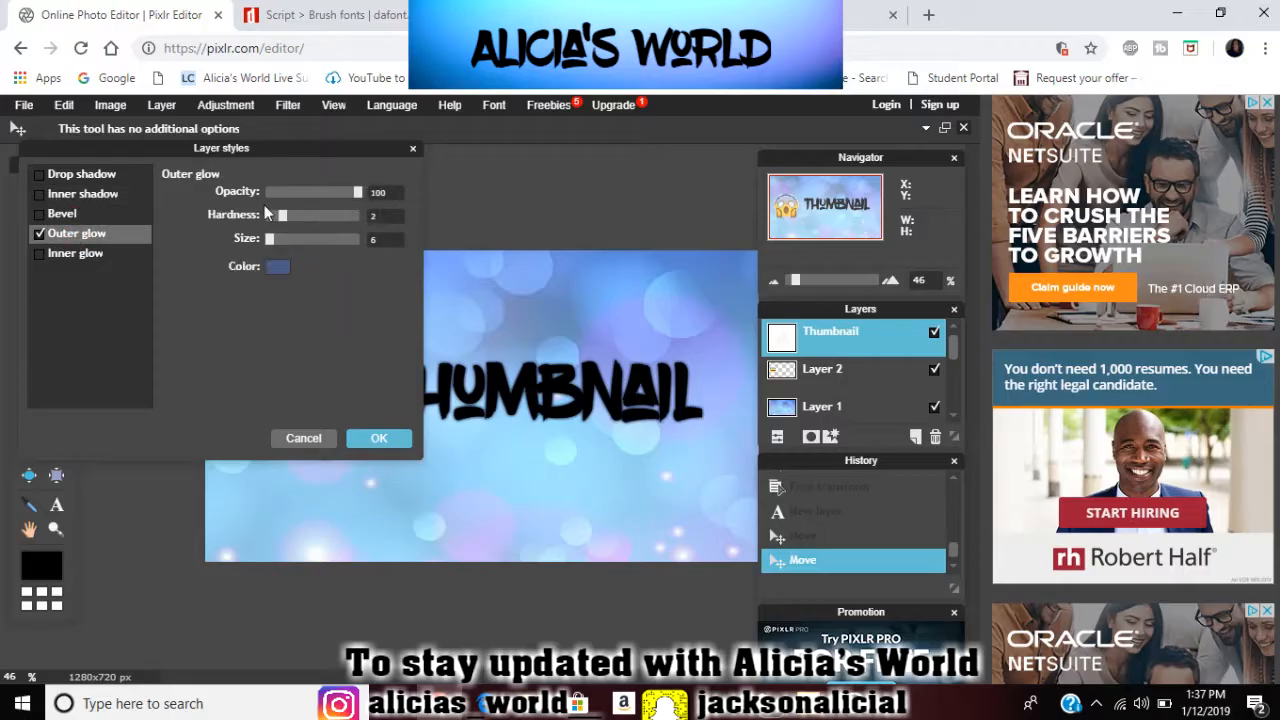
pyautogui.moveTo(280, 218); pyautogui.dragTo(357, 218)
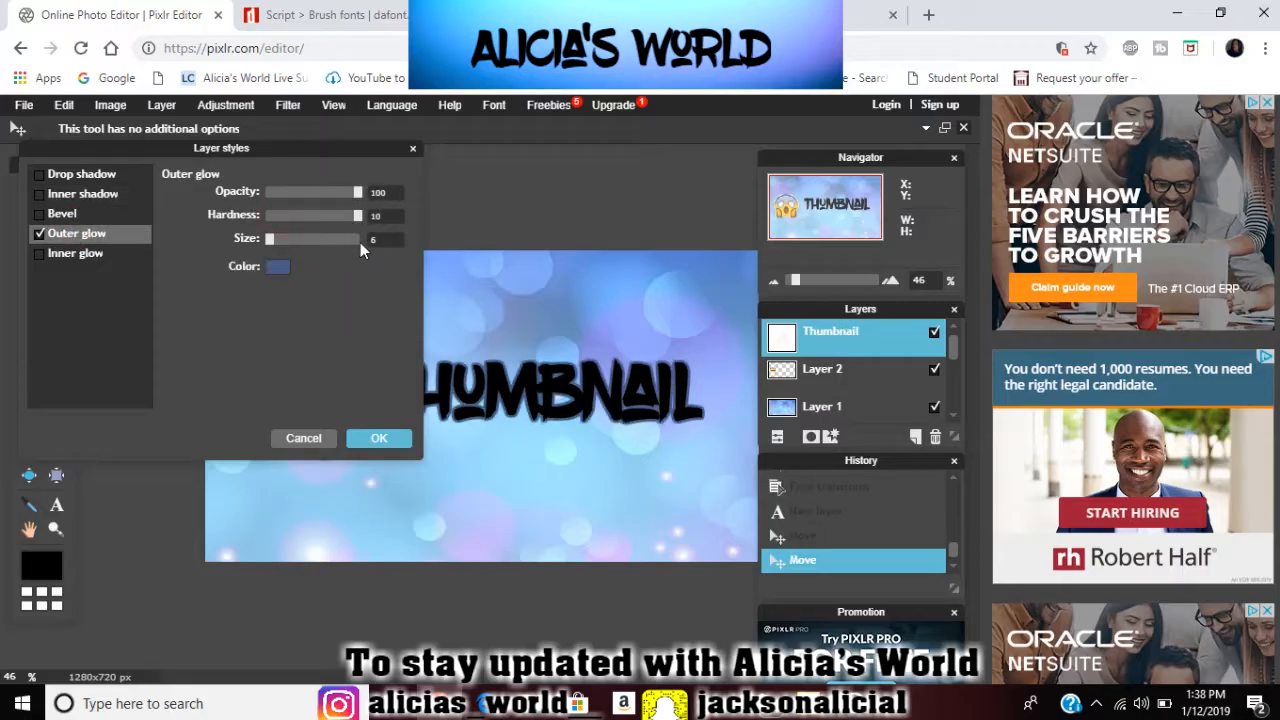
pyautogui.click(278, 268)
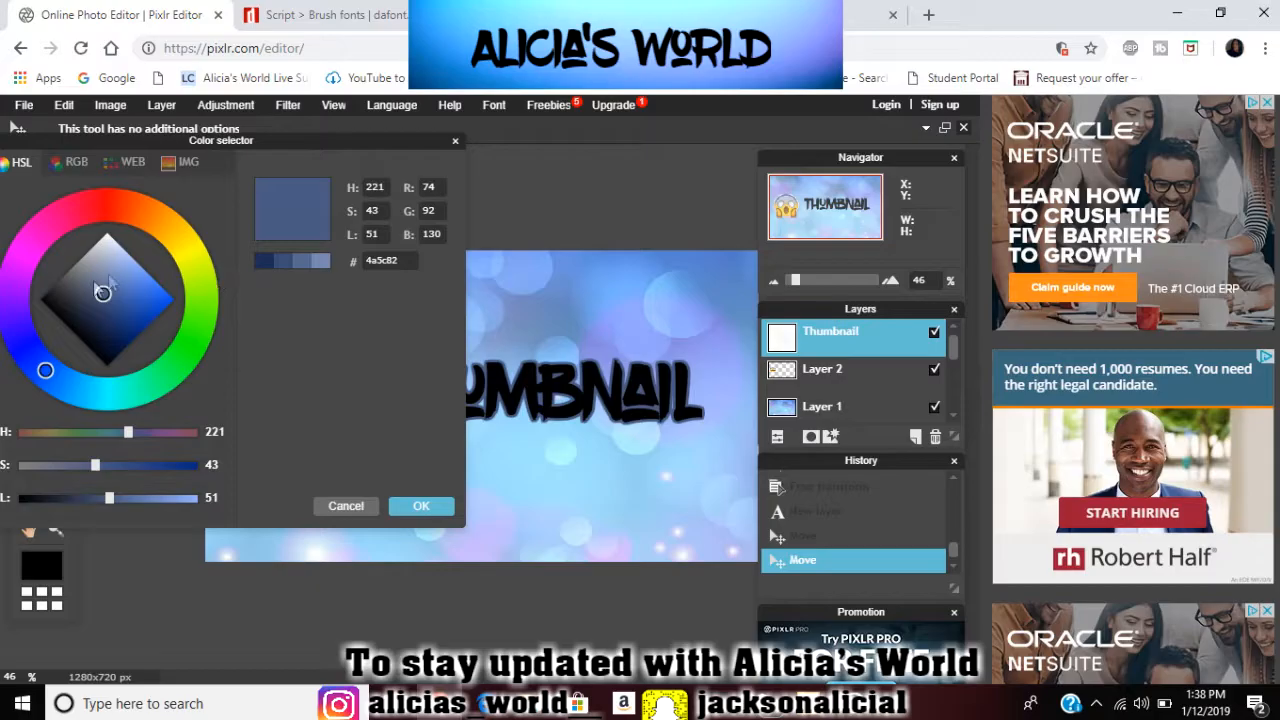
pyautogui.moveTo(157, 275); pyautogui.dragTo(118, 216)
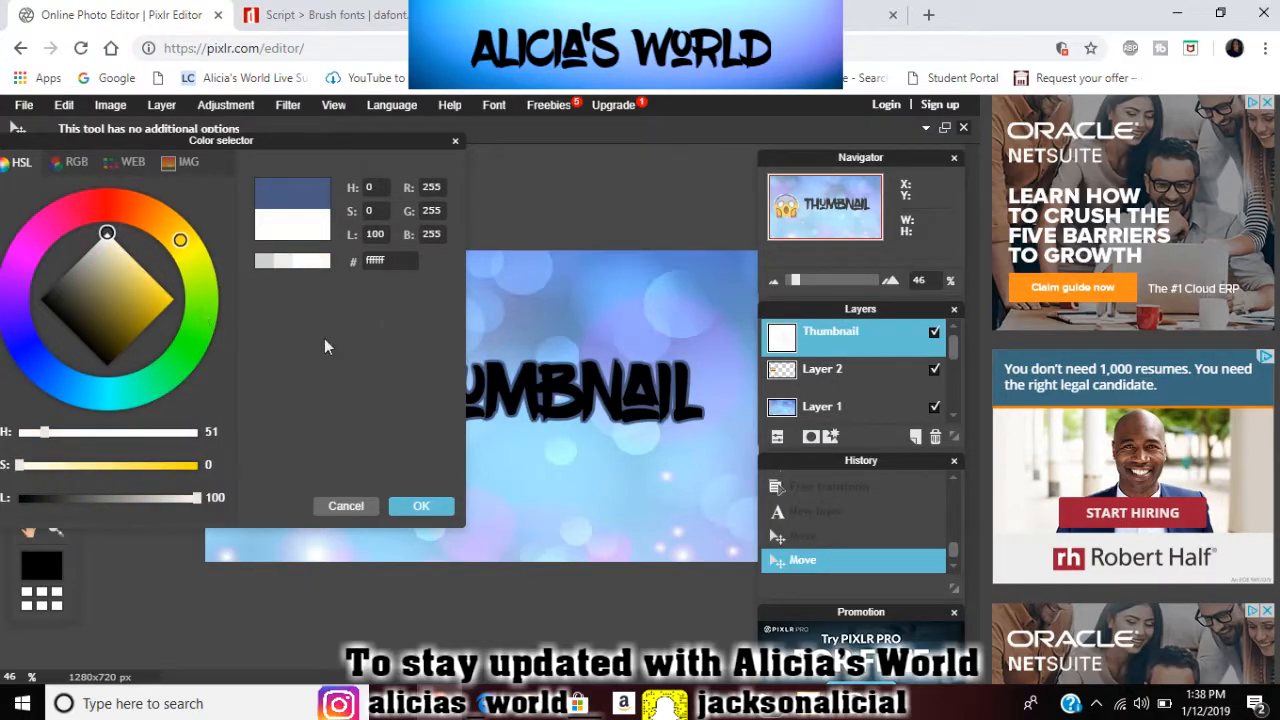
pyautogui.click(421, 505)
# Set the outer glow's size to about 18, try a much larger size, return to a thin outline, and apply the layer style
pyautogui.moveTo(269, 240); pyautogui.dragTo(282, 247)
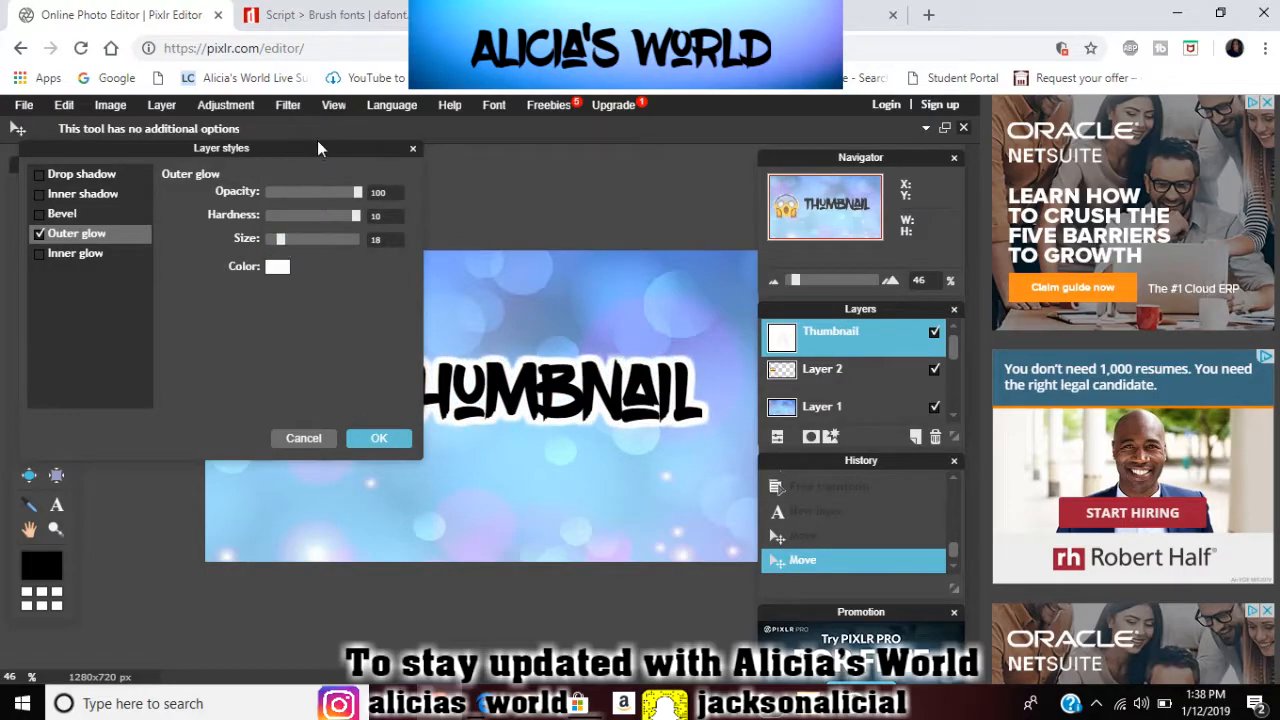
pyautogui.moveTo(318, 155); pyautogui.dragTo(265, 207)
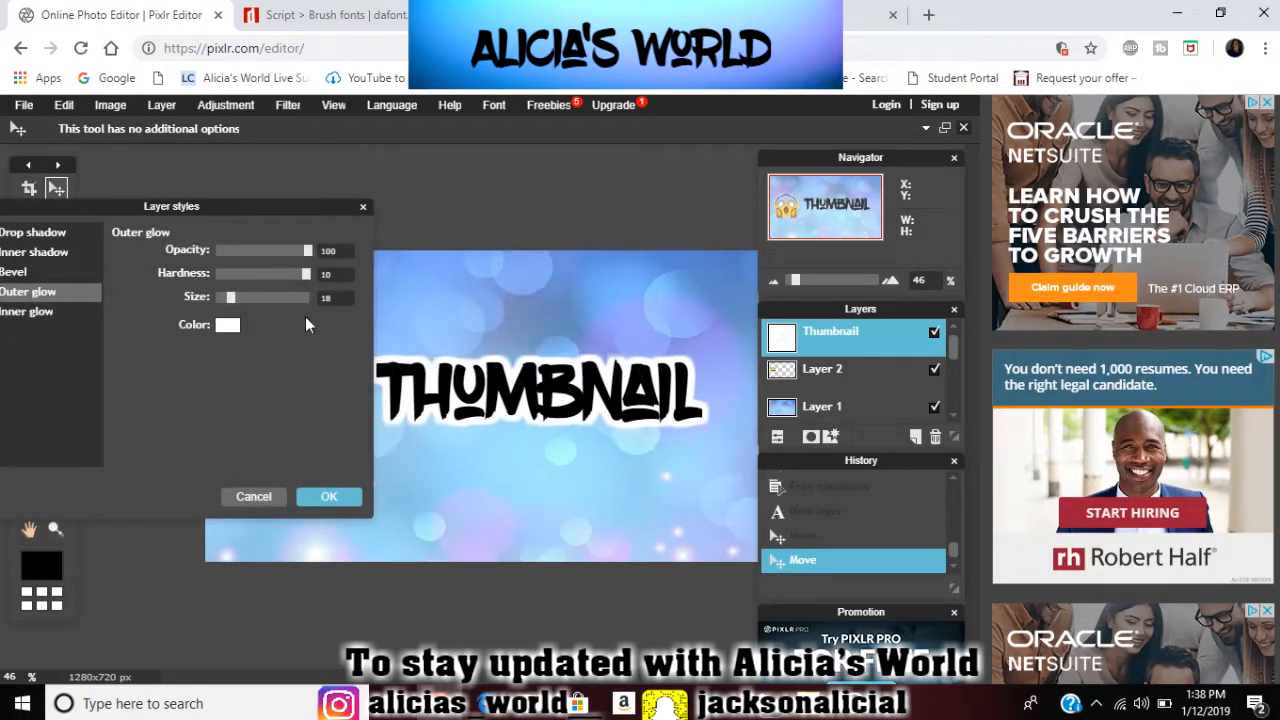
pyautogui.moveTo(235, 304); pyautogui.dragTo(416, 330)
pyautogui.moveTo(332, 325); pyautogui.dragTo(231, 306)
pyautogui.click(328, 496)
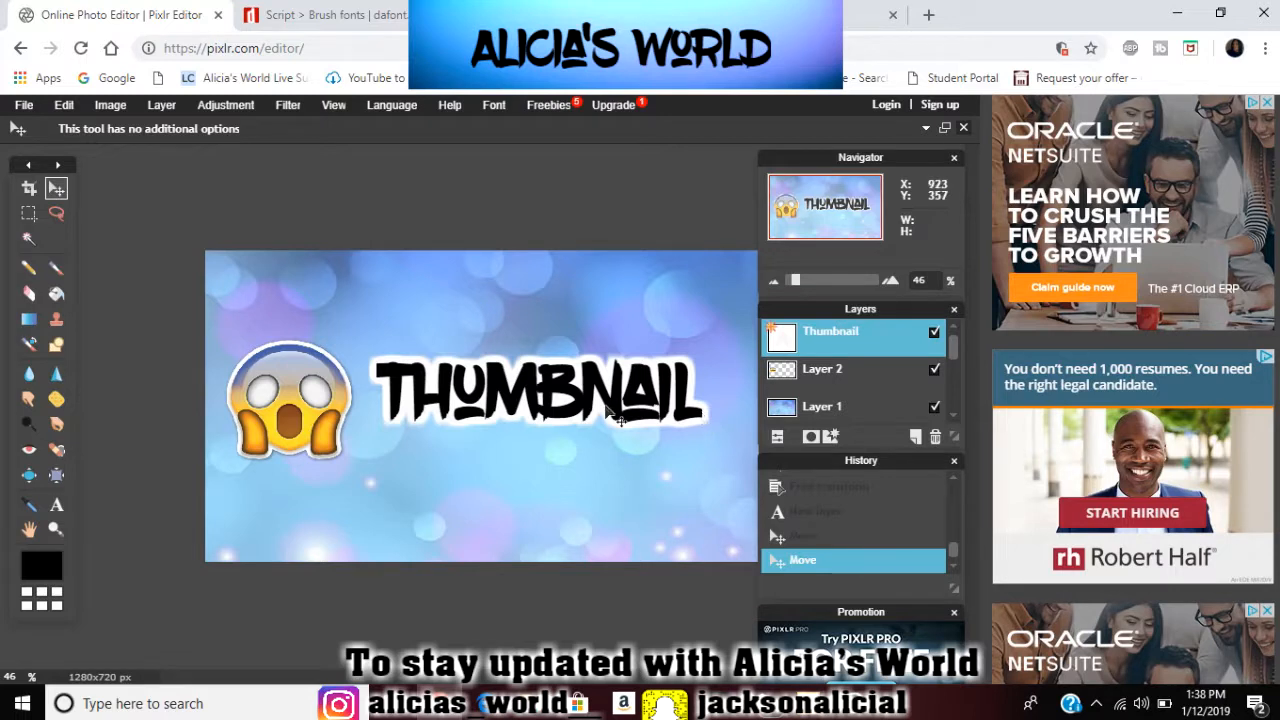
pyautogui.click(105, 105)
pyautogui.moveTo(64, 105)
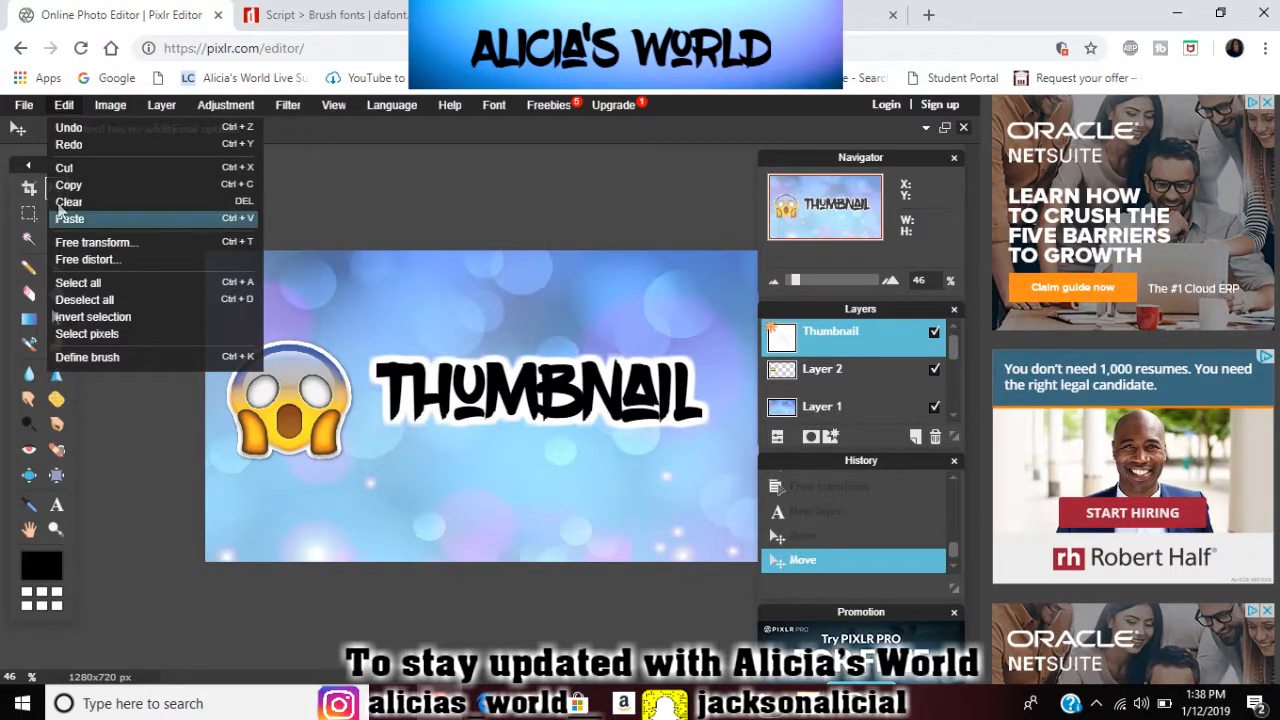
pyautogui.click(121, 454)
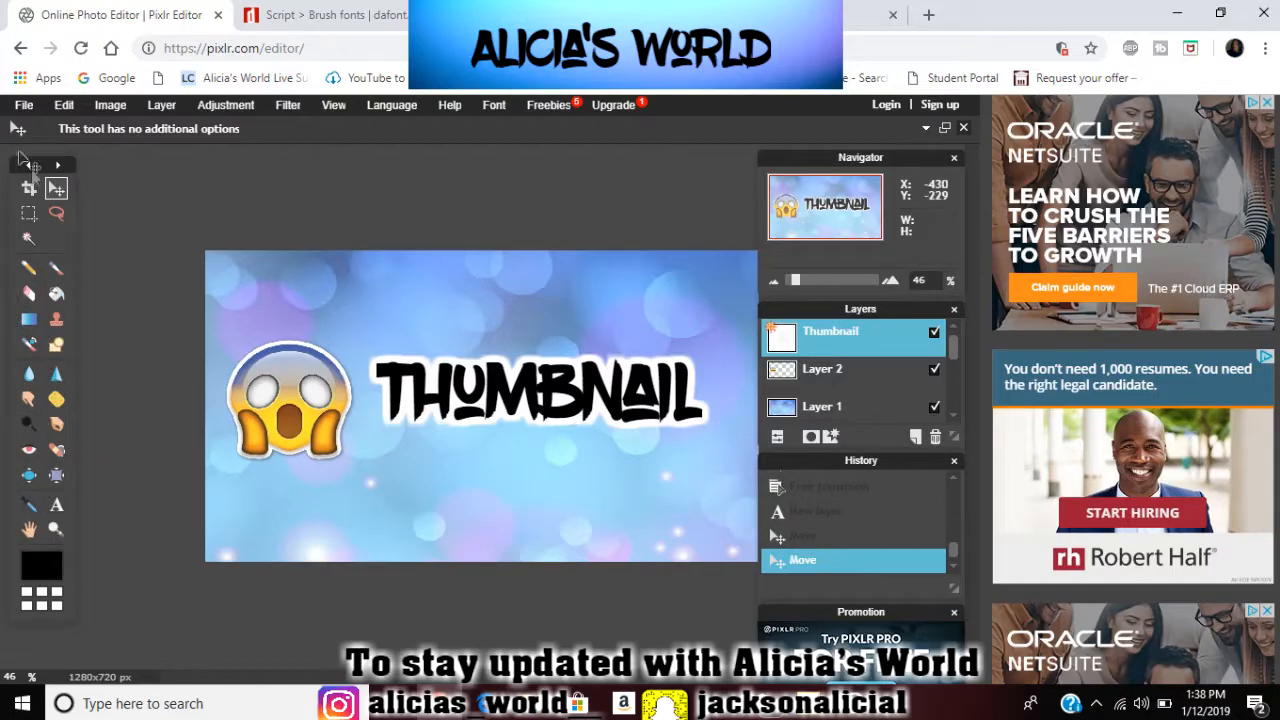
# Save the image to the Downloads folder as a JPEG named thumbnail
pyautogui.click(24, 105)
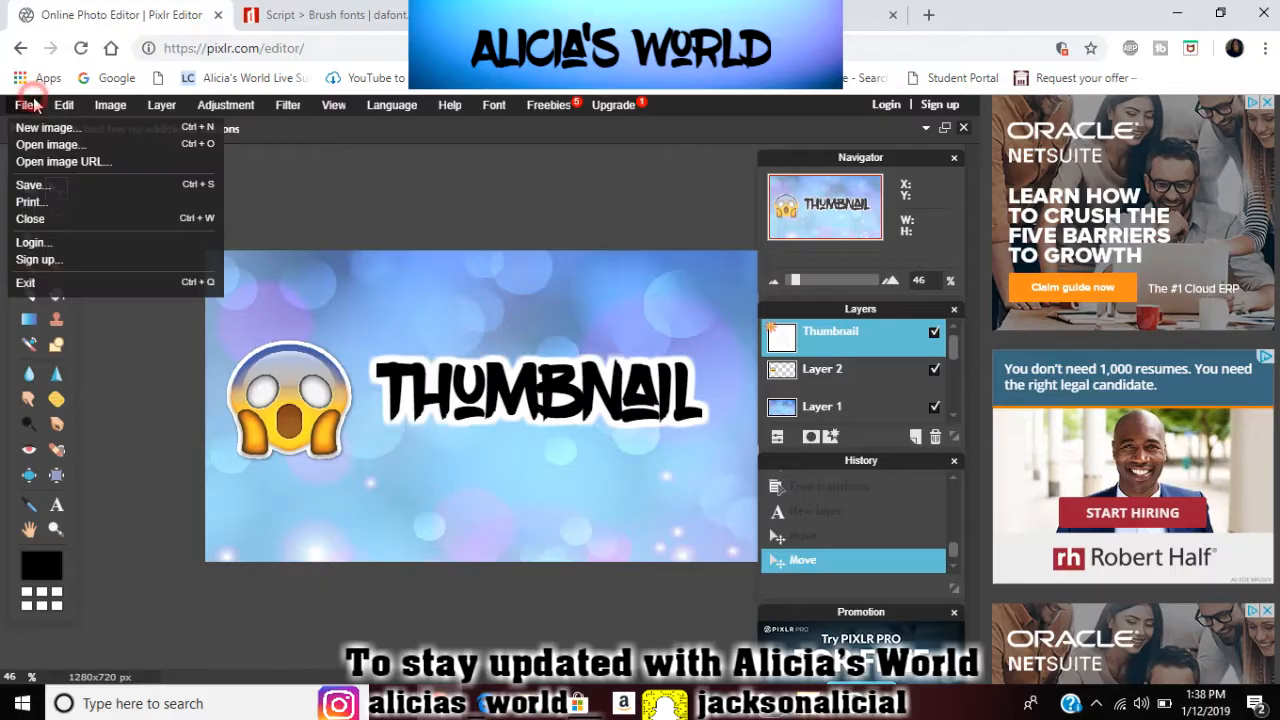
pyautogui.click(30, 185)
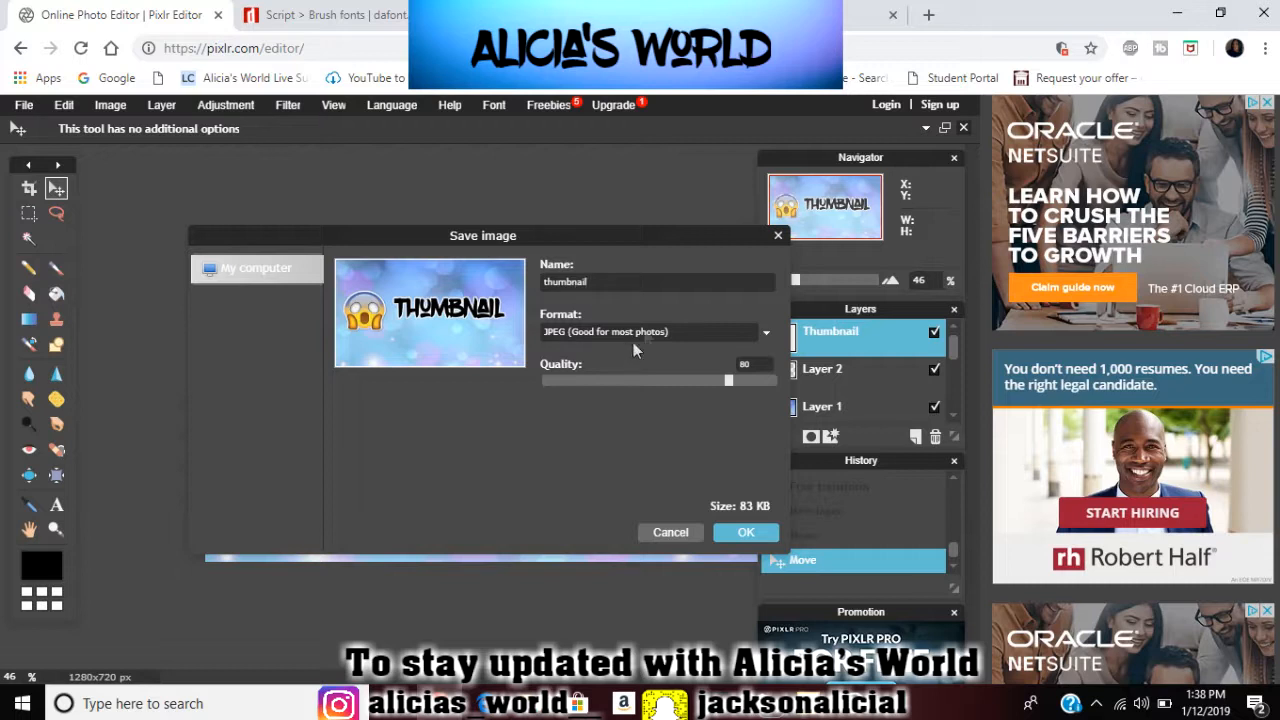
pyautogui.click(587, 336)
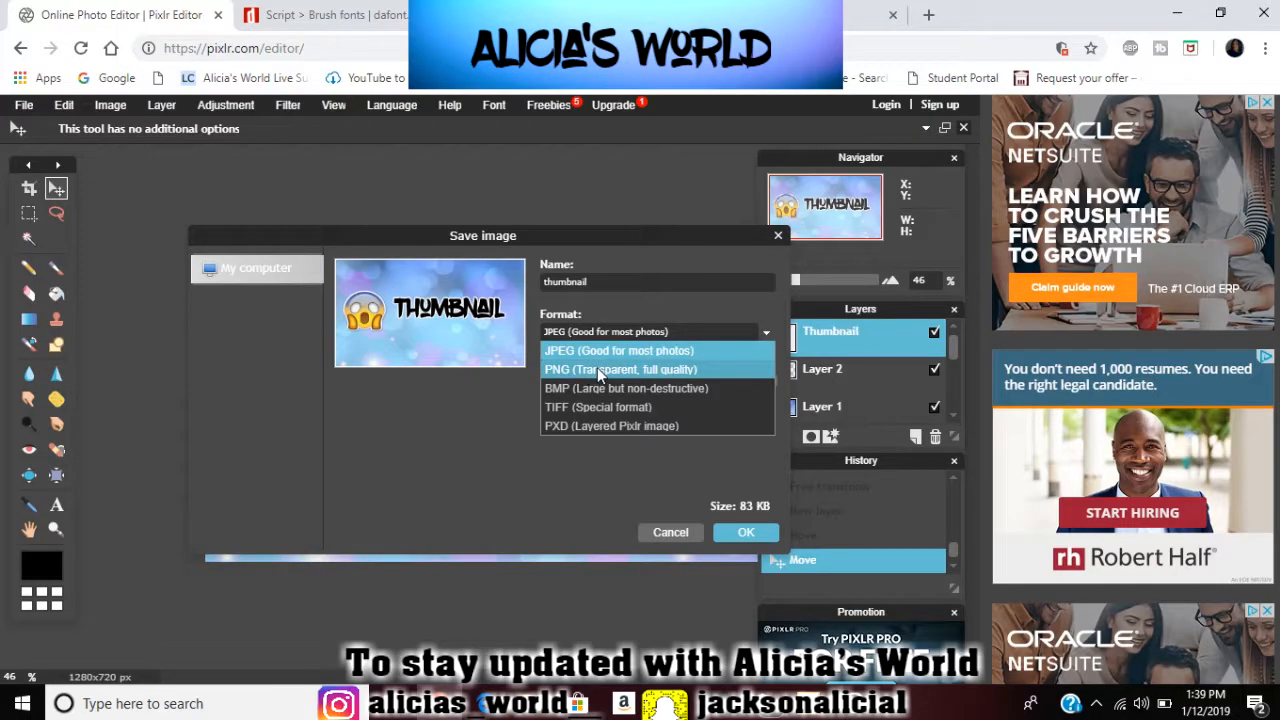
pyautogui.click(610, 335)
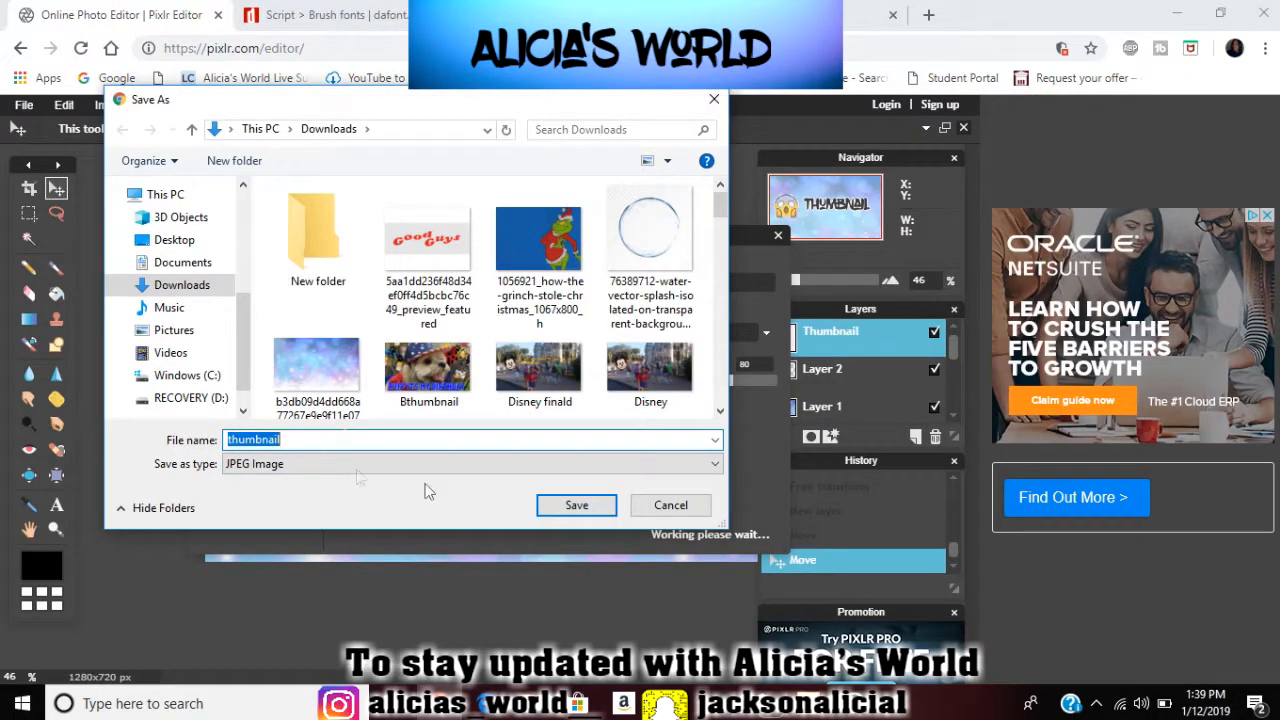
pyautogui.click(574, 506)
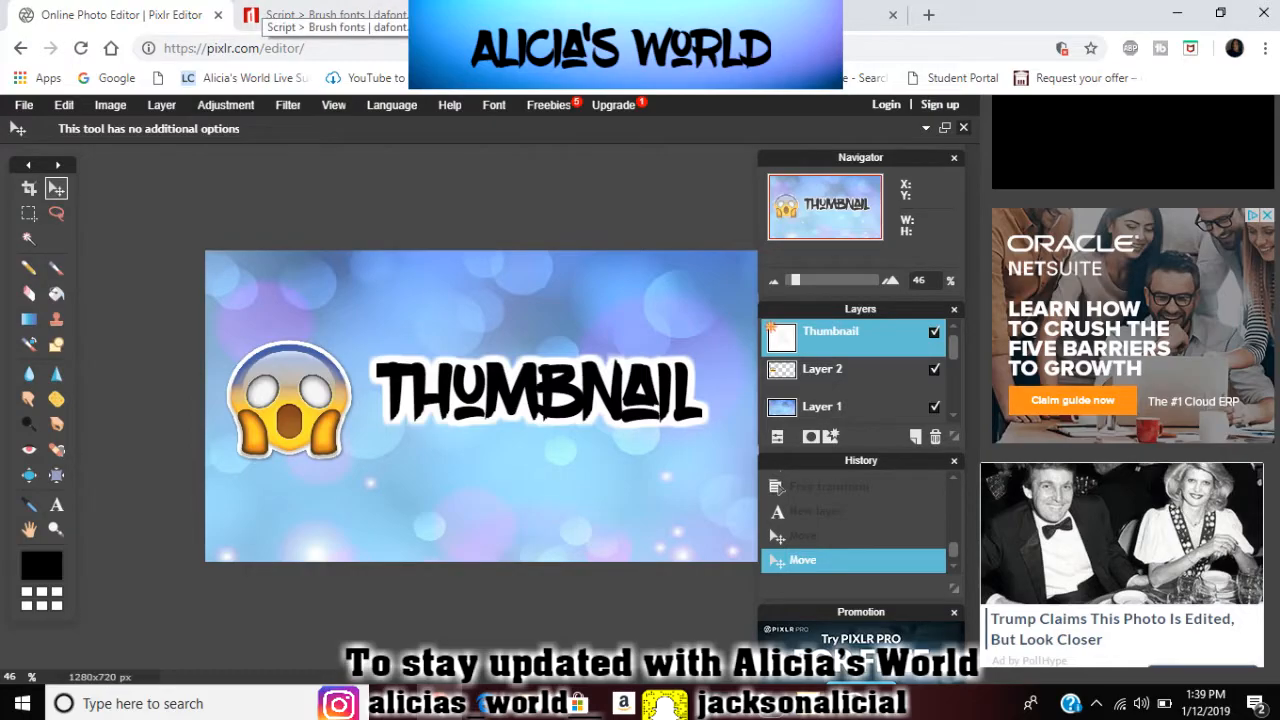
# Switch to YouTube, go to the video upload page and set the upload's privacy to Private
pyautogui.click(520, 12)
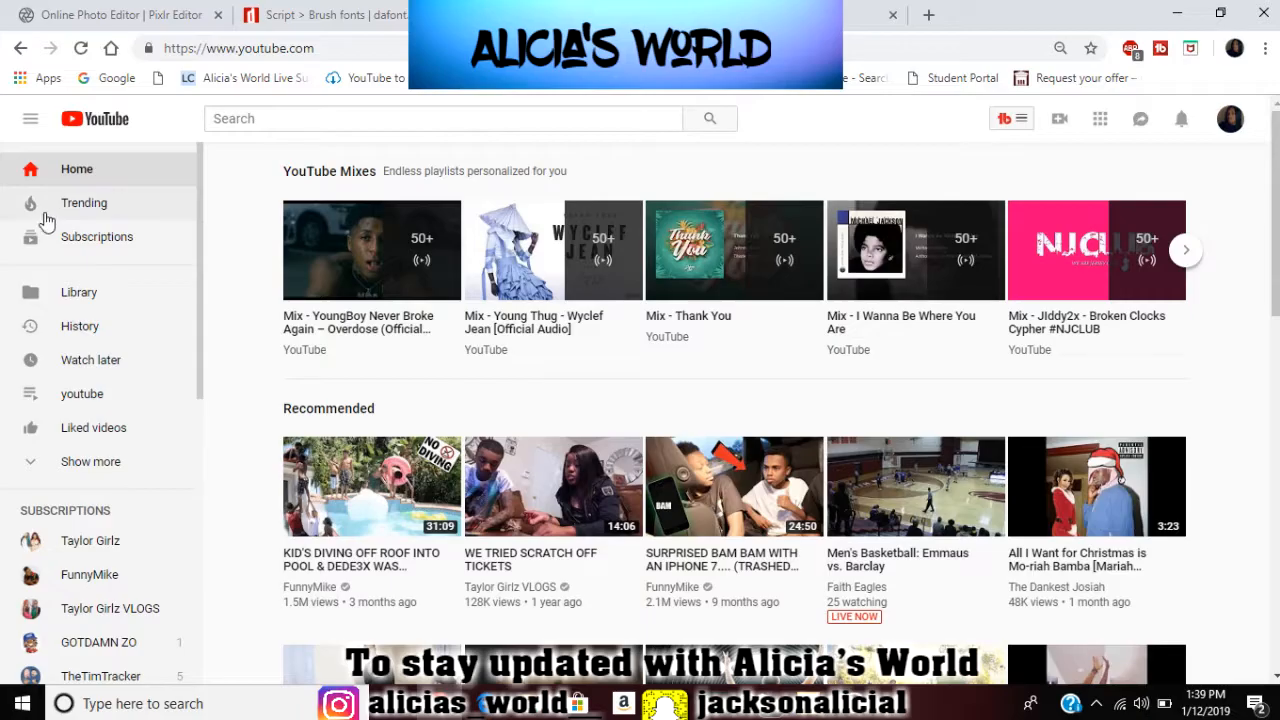
pyautogui.click(1050, 118)
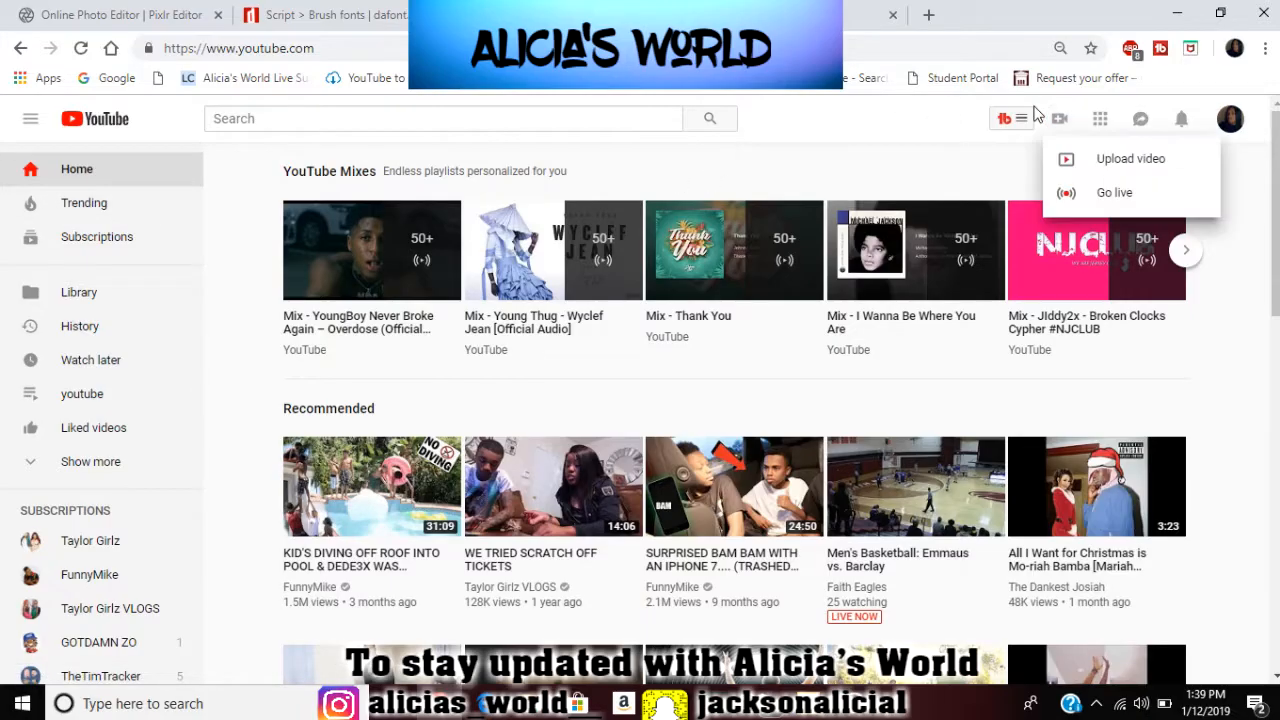
pyautogui.click(1128, 163)
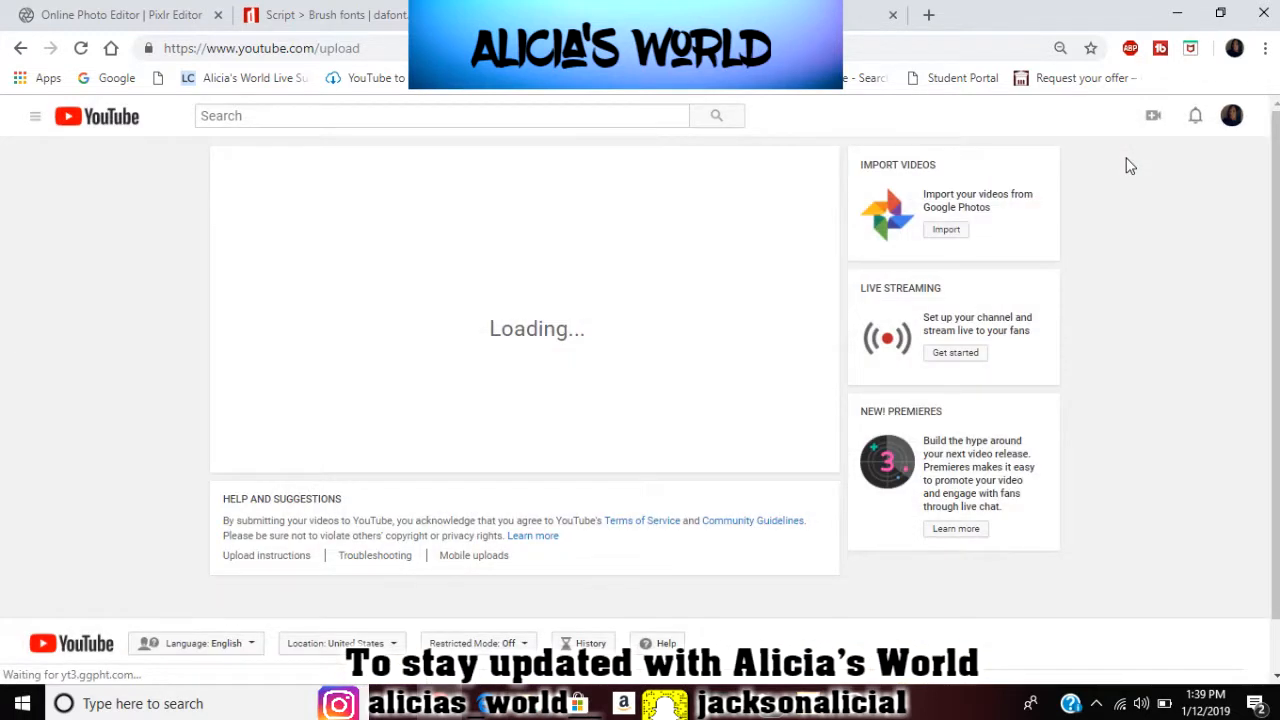
pyautogui.click(540, 271)
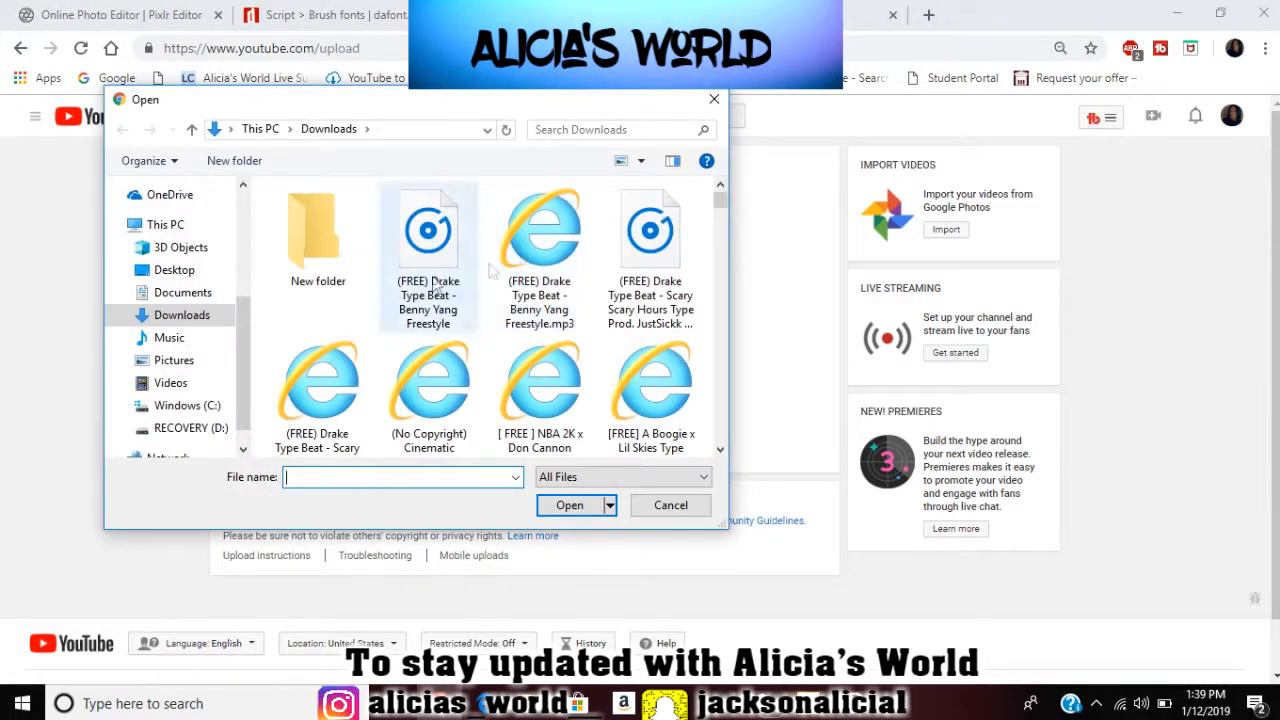
pyautogui.click(714, 99)
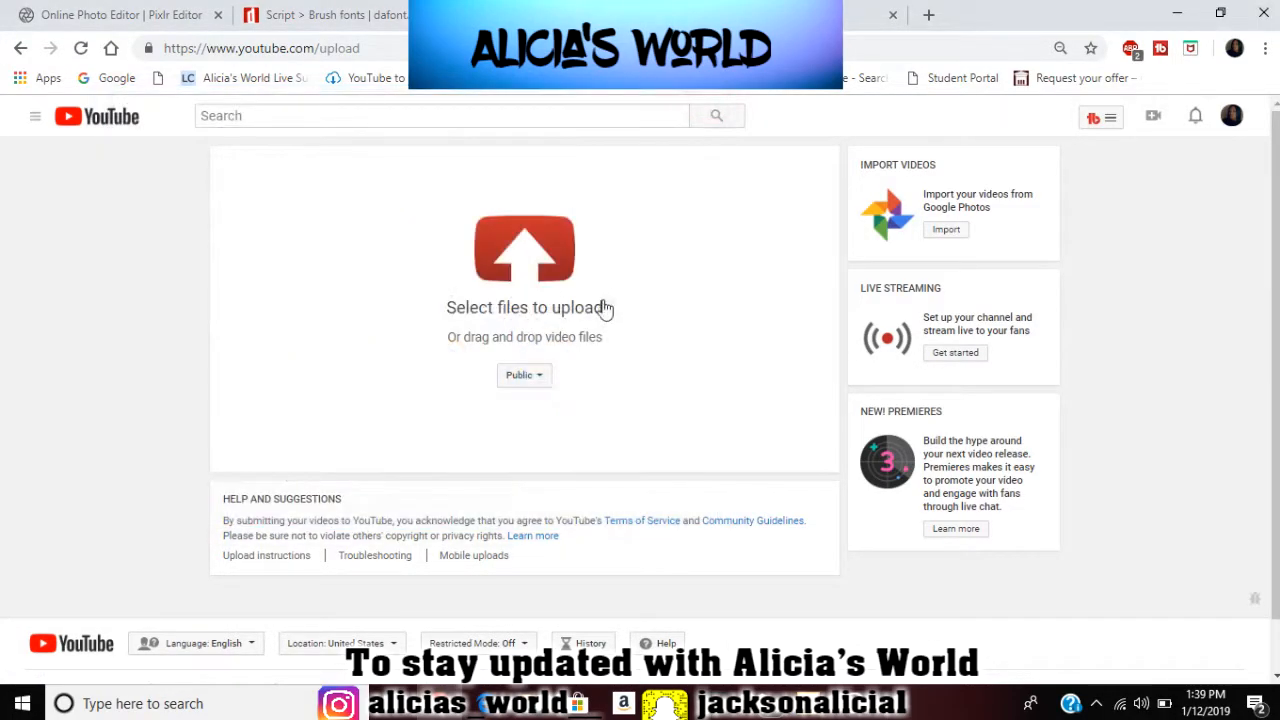
pyautogui.click(517, 374)
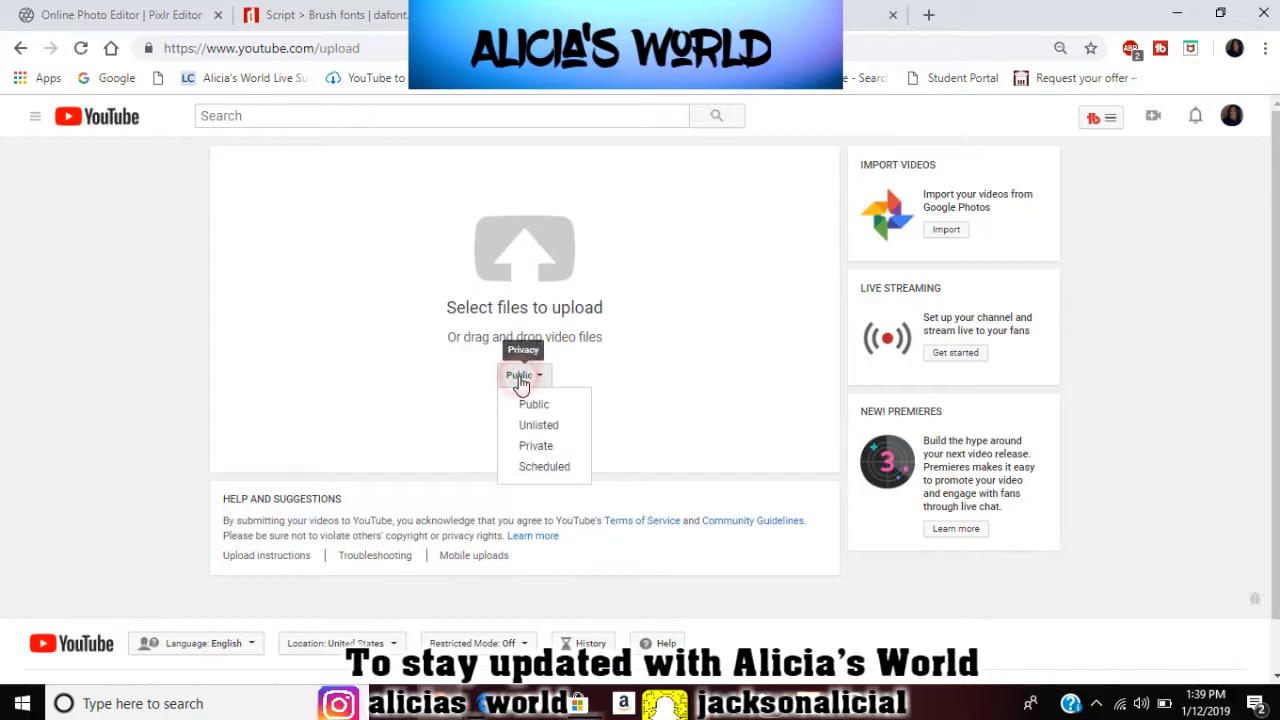
pyautogui.click(548, 450)
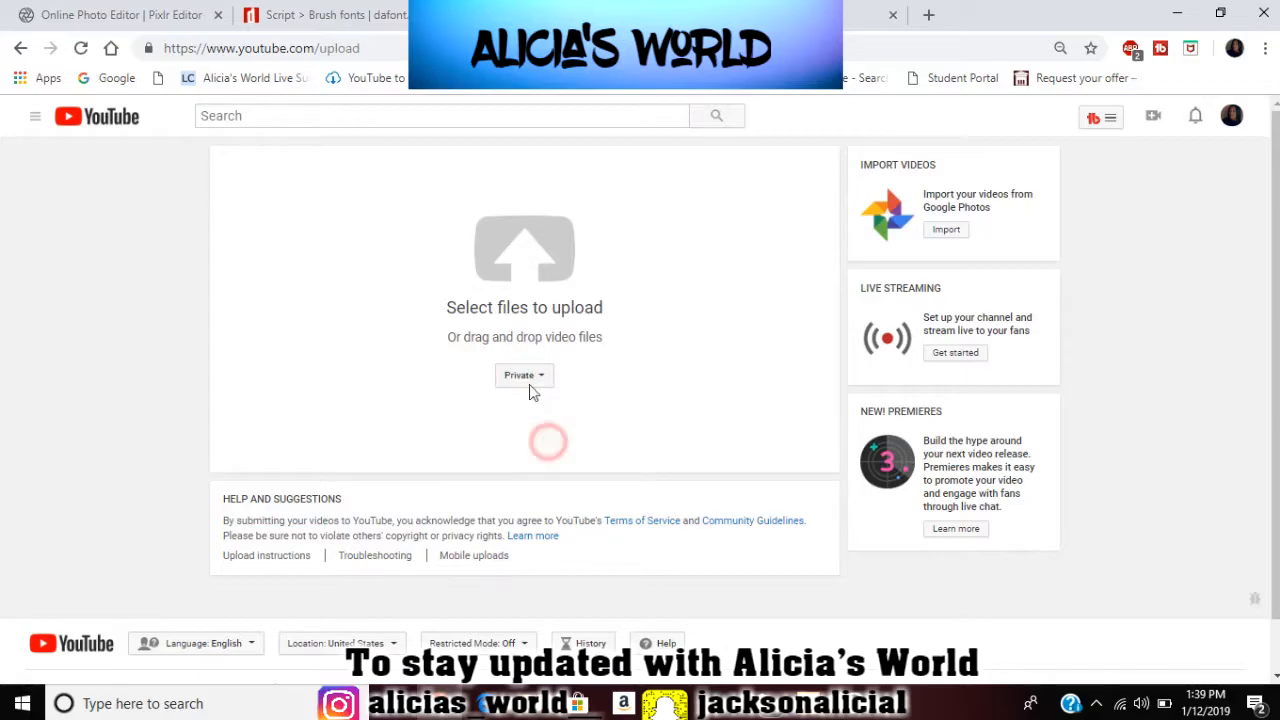
# Upload the August Intro video from the Movie Studio 14.0 Projects folder
pyautogui.click(532, 248)
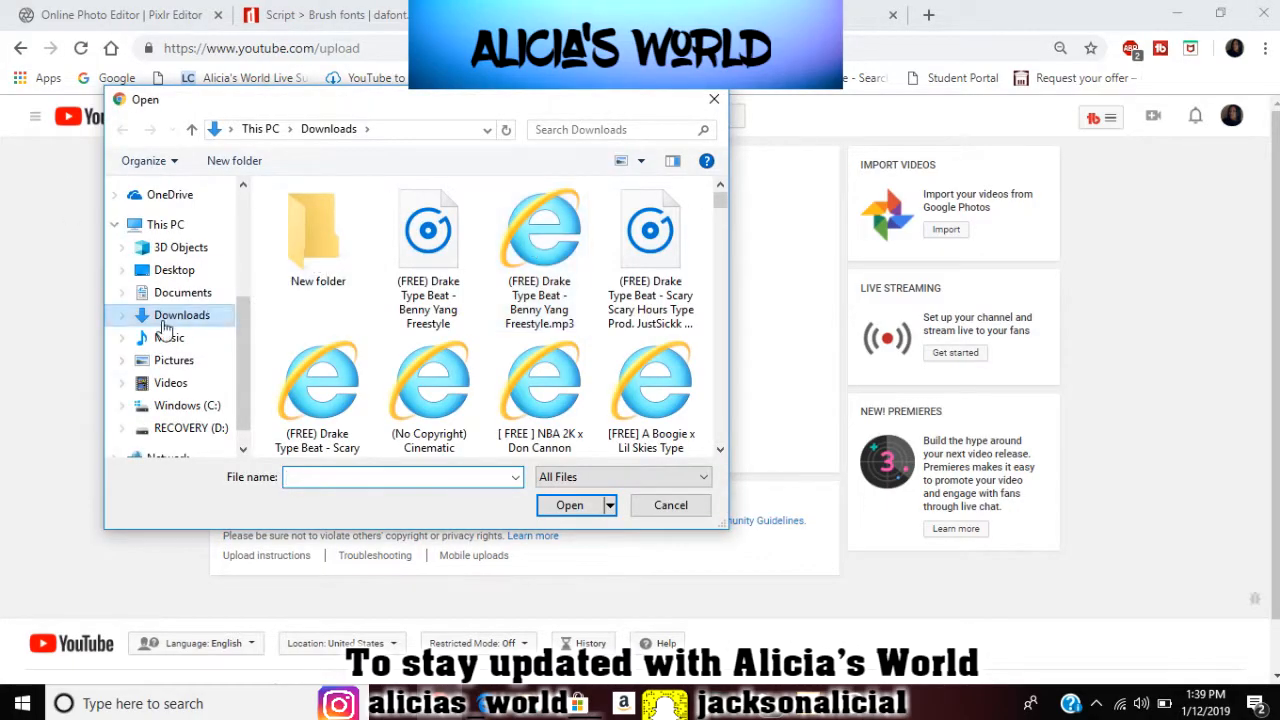
pyautogui.scroll(-1, 177, 371)
pyautogui.scroll(4, 182, 320)
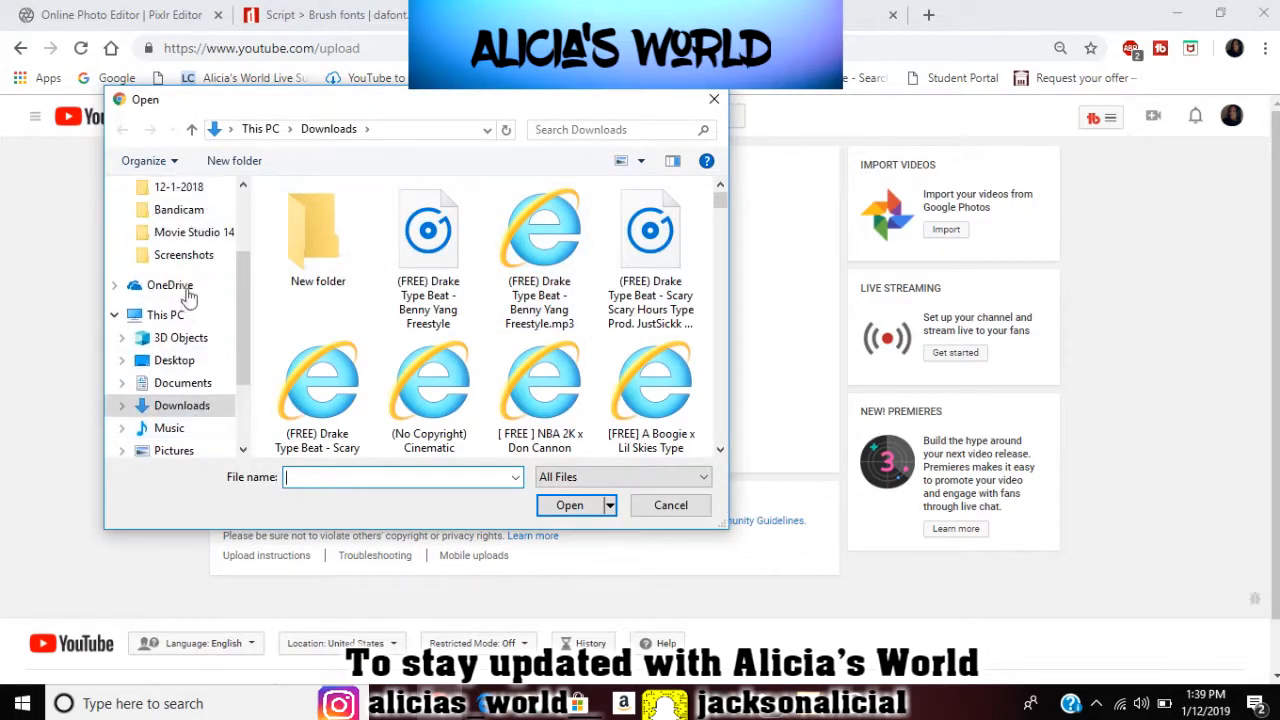
pyautogui.click(192, 232)
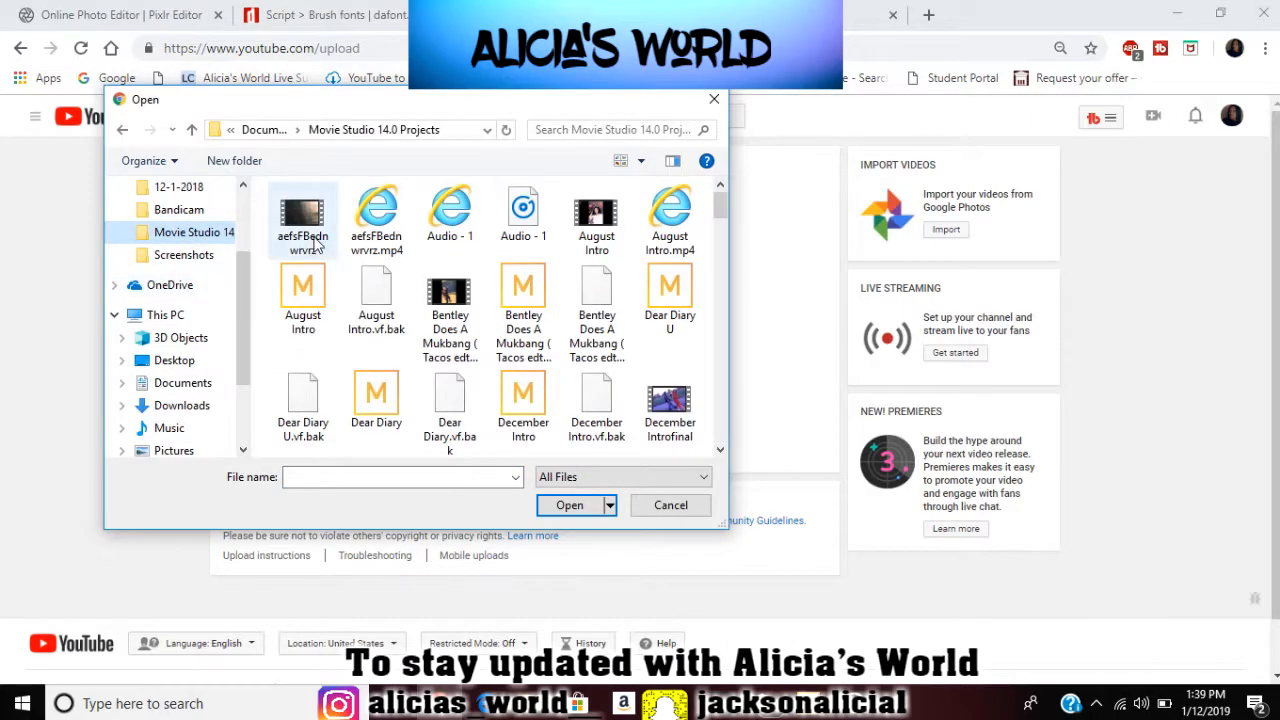
pyautogui.click(583, 220)
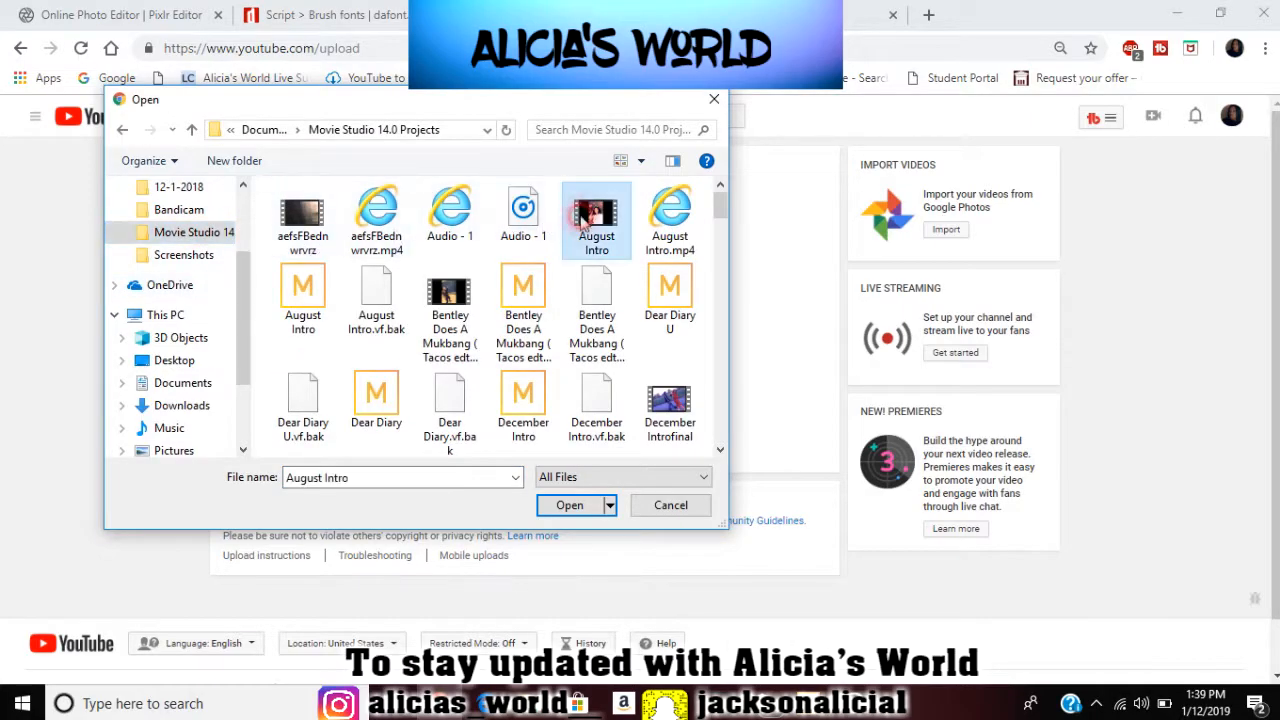
pyautogui.click(566, 505)
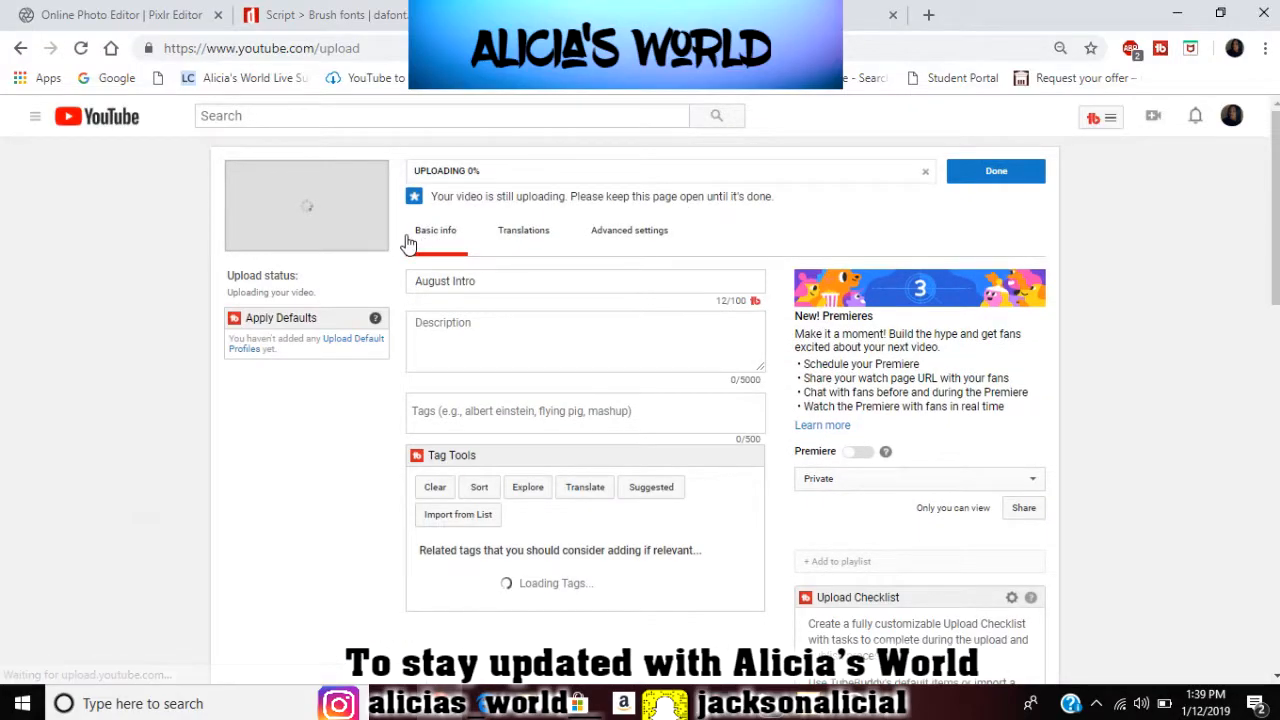
# Look through the August Intro upload page from the basic info to the video thumbnails section
pyautogui.scroll(-1, 346, 474)
pyautogui.scroll(-10, 343, 472)
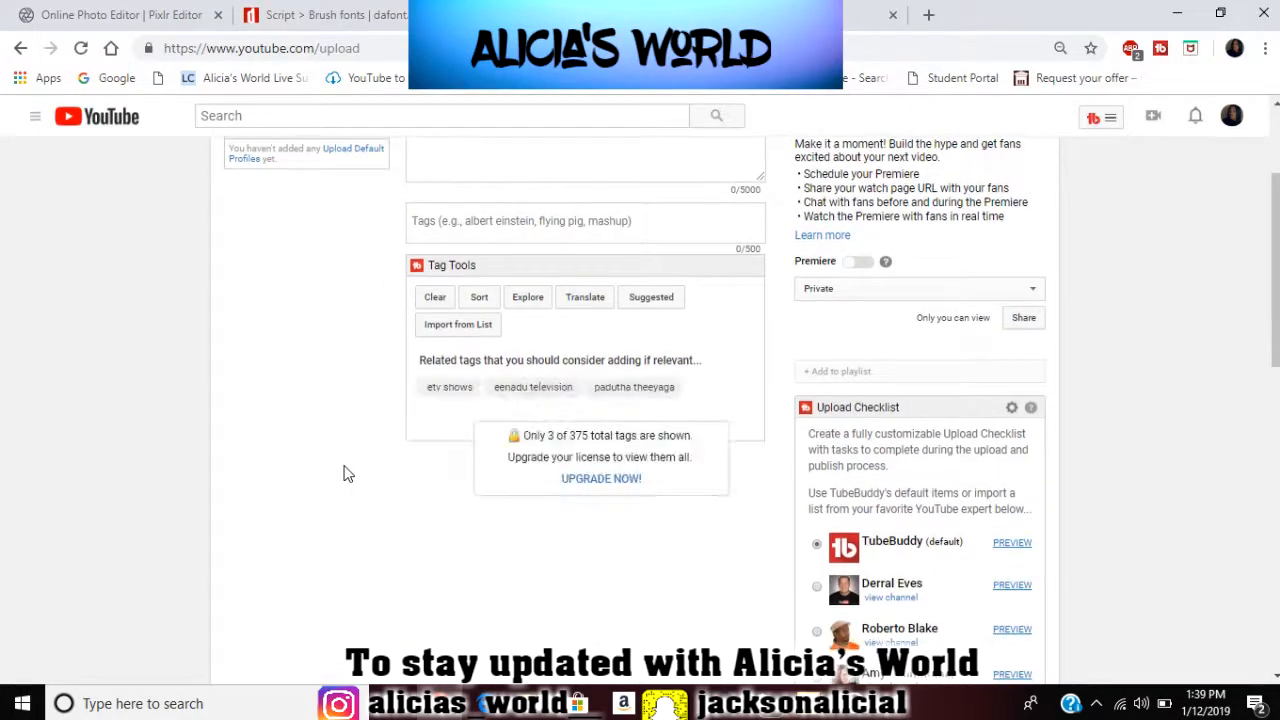
pyautogui.scroll(9, 338, 472)
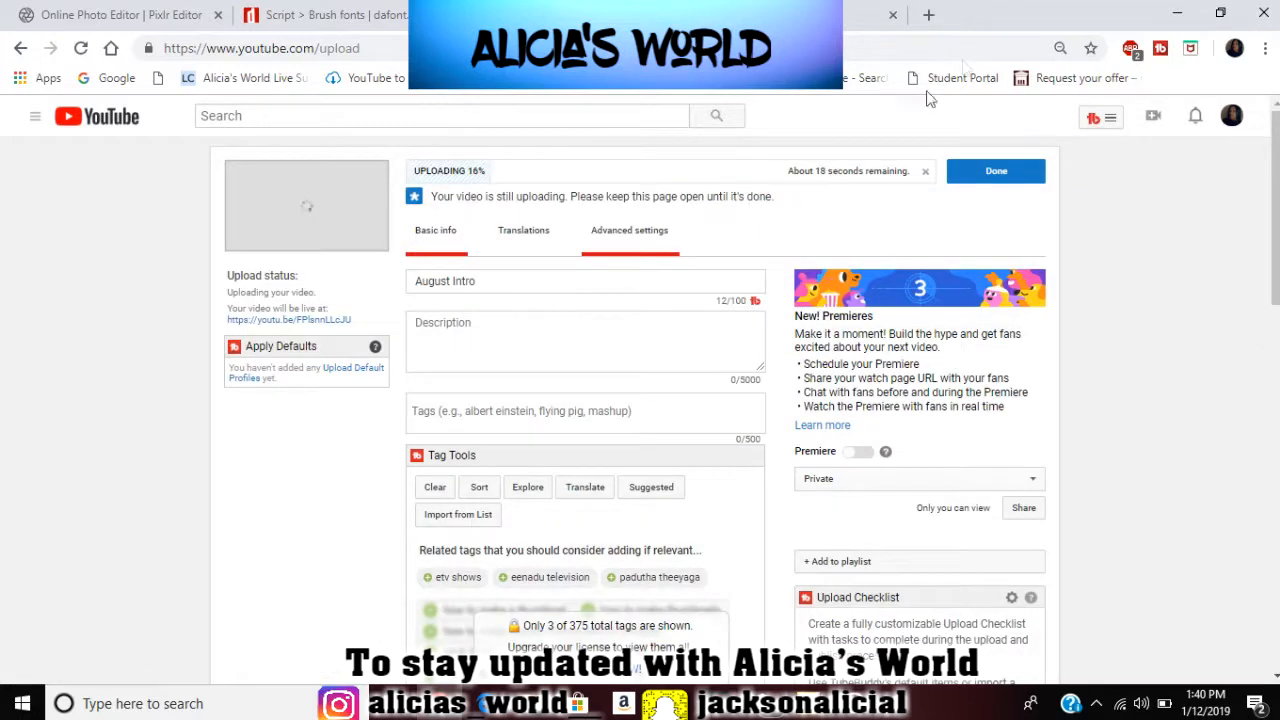
pyautogui.scroll(-2, 1130, 370)
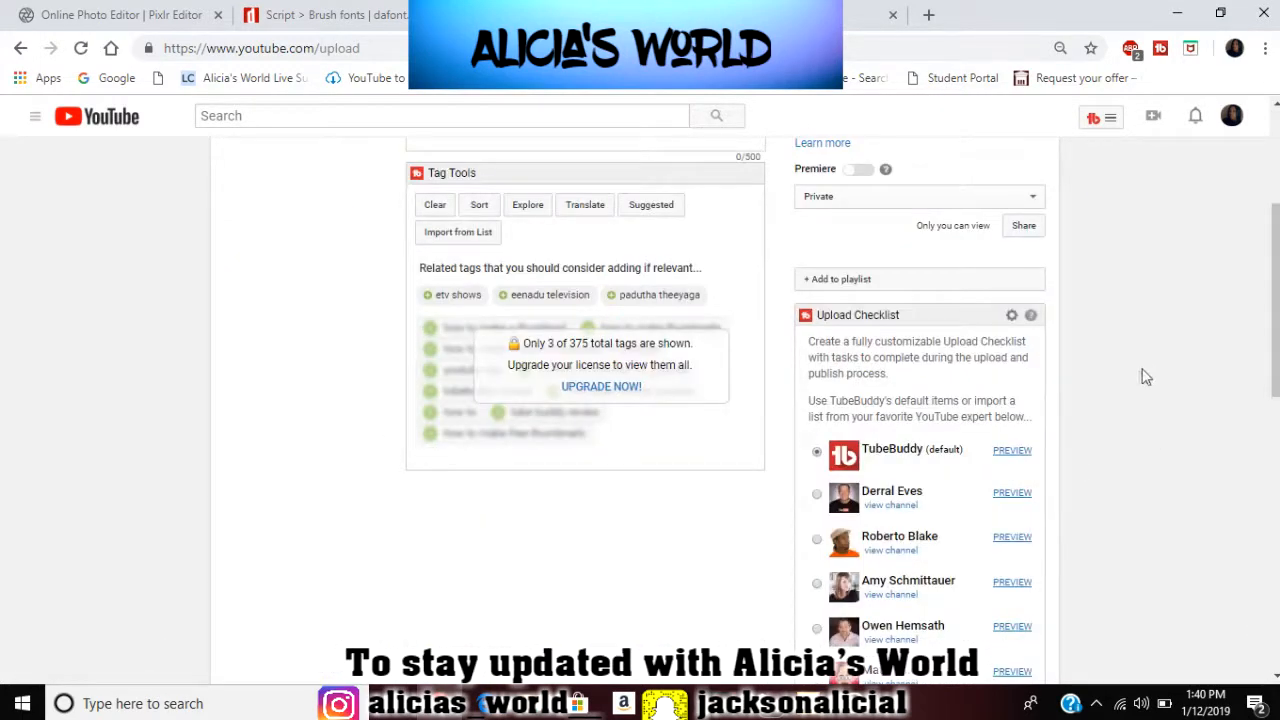
pyautogui.scroll(-6, 1140, 372)
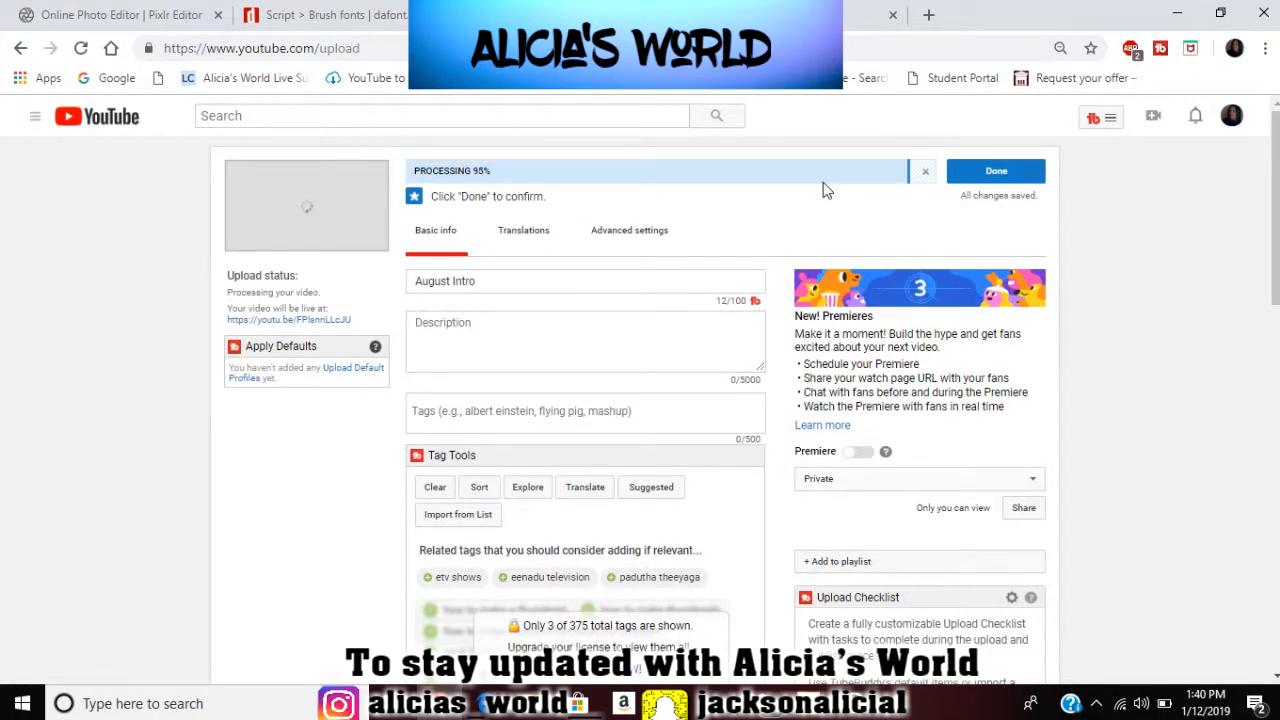
pyautogui.scroll(-15, 751, 220)
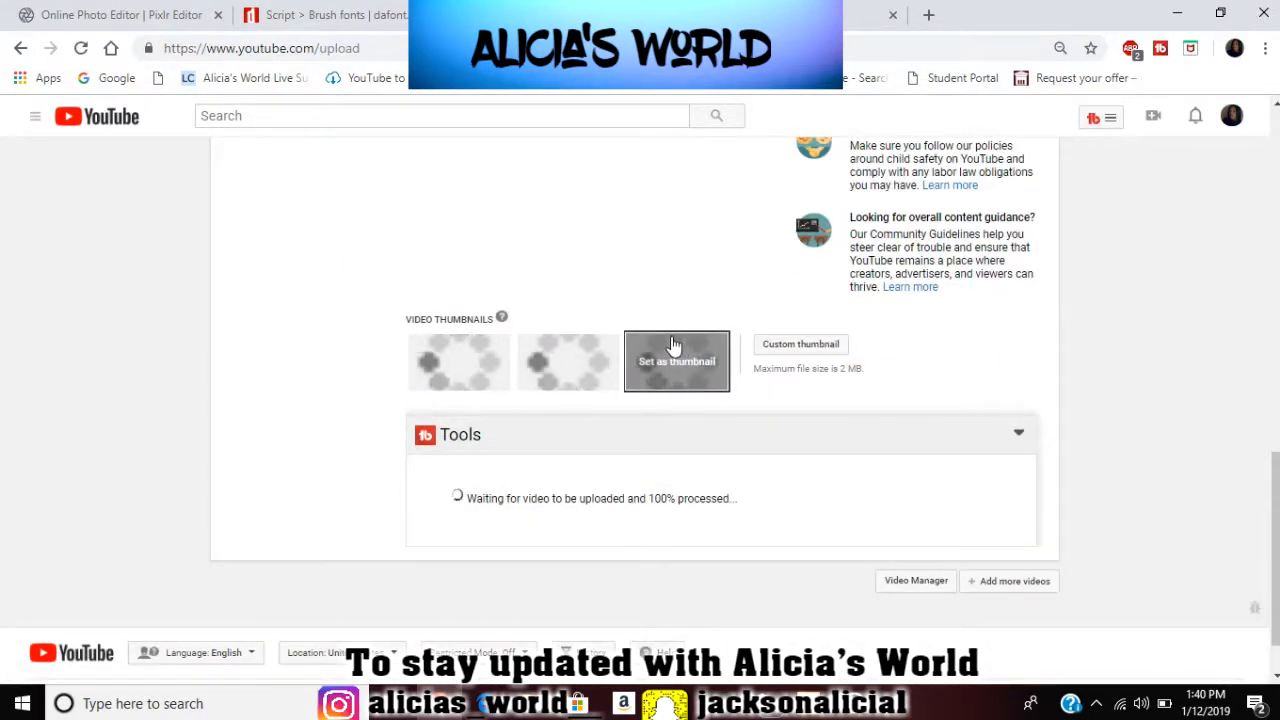
pyautogui.scroll(5, 671, 346)
pyautogui.scroll(10, 671, 346)
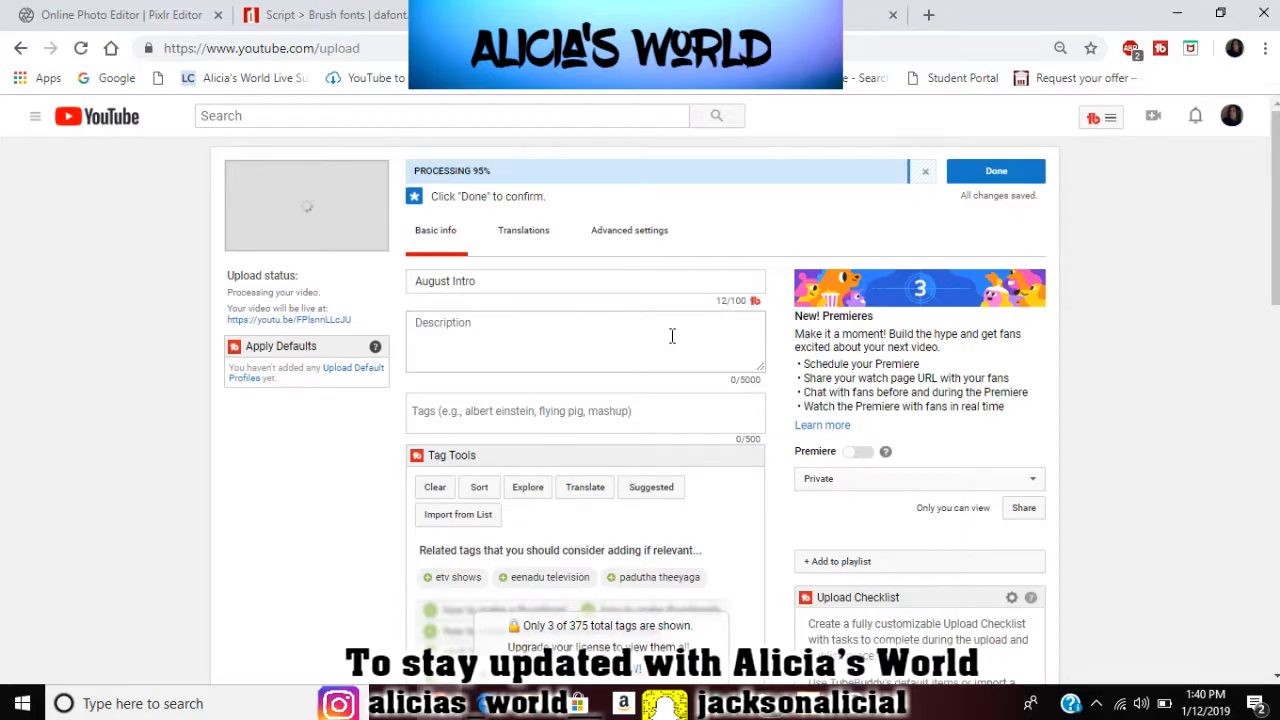
# Set the image named thumbnail from the Downloads folder as the August Intro video's custom thumbnail and check the preview
pyautogui.moveTo(1274, 283); pyautogui.dragTo(1274, 515)
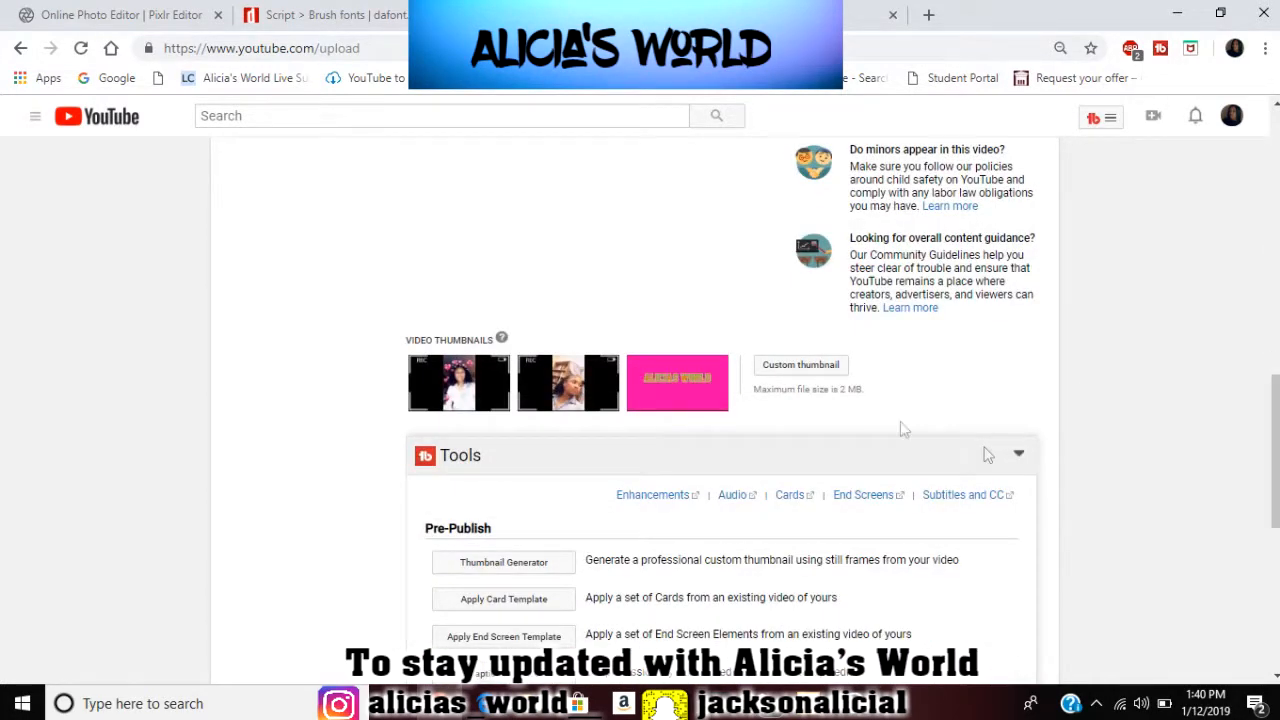
pyautogui.moveTo(540, 405)
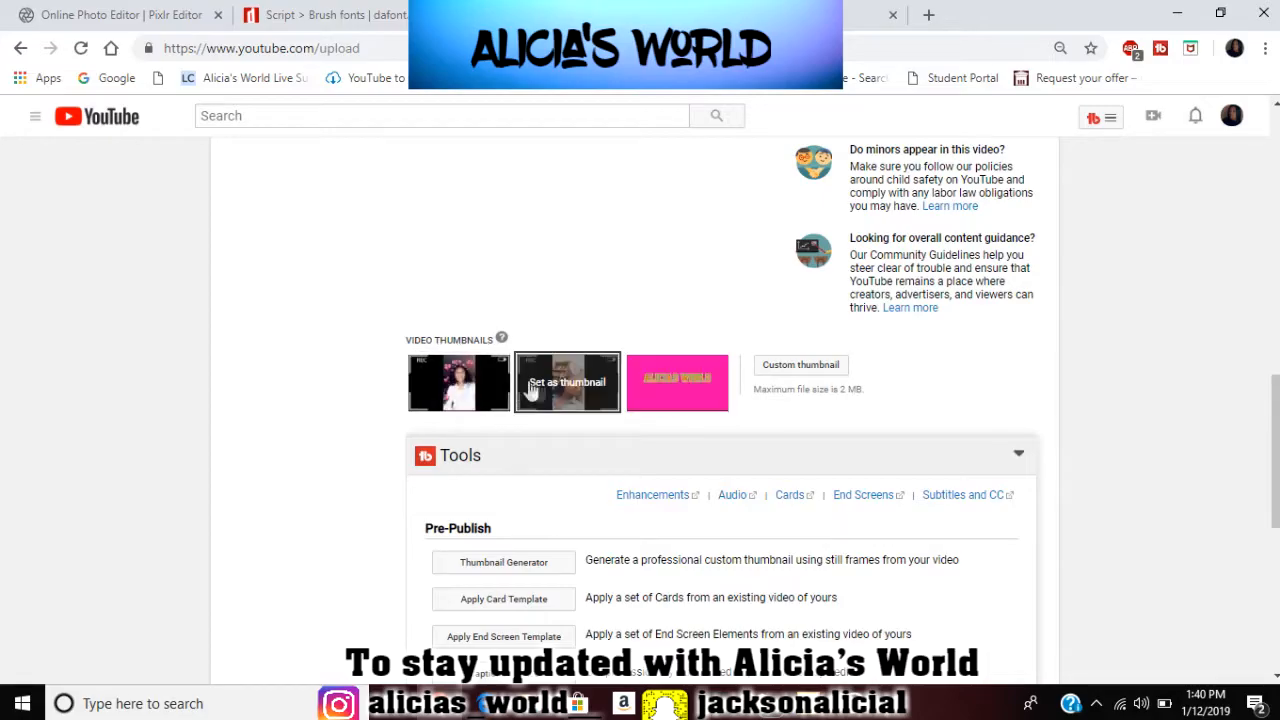
pyautogui.click(798, 367)
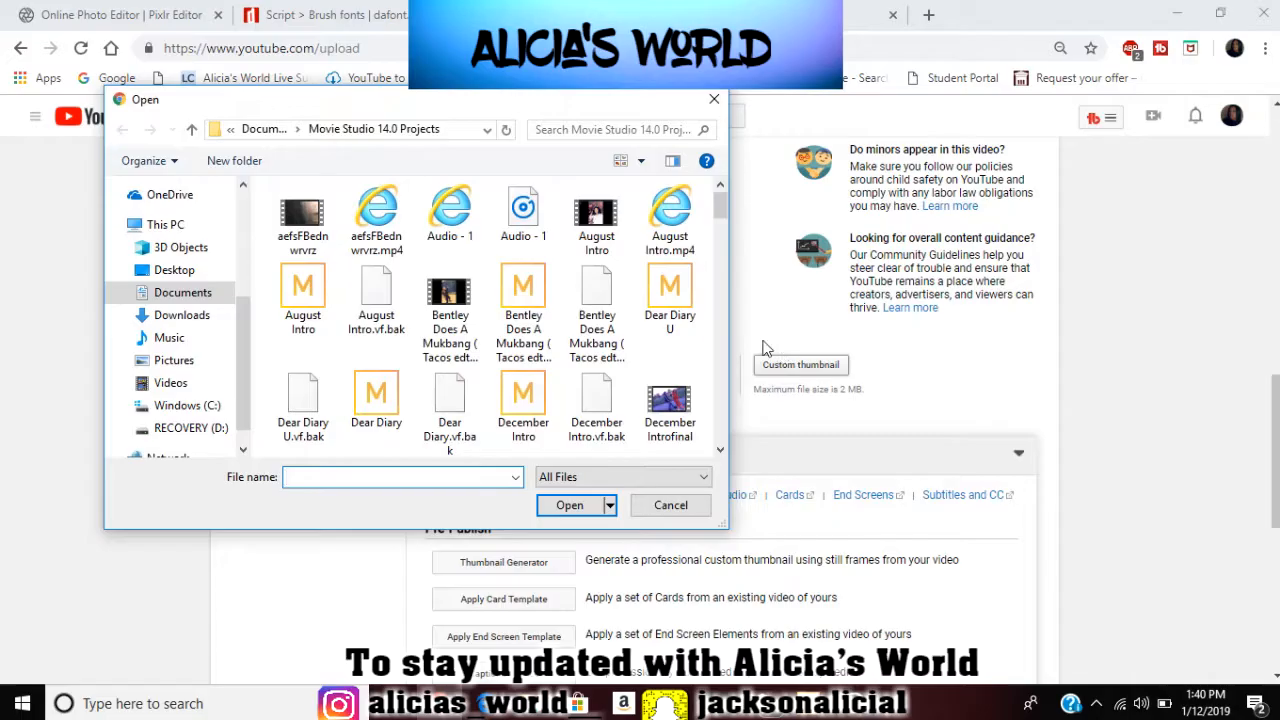
pyautogui.scroll(-1, 214, 324)
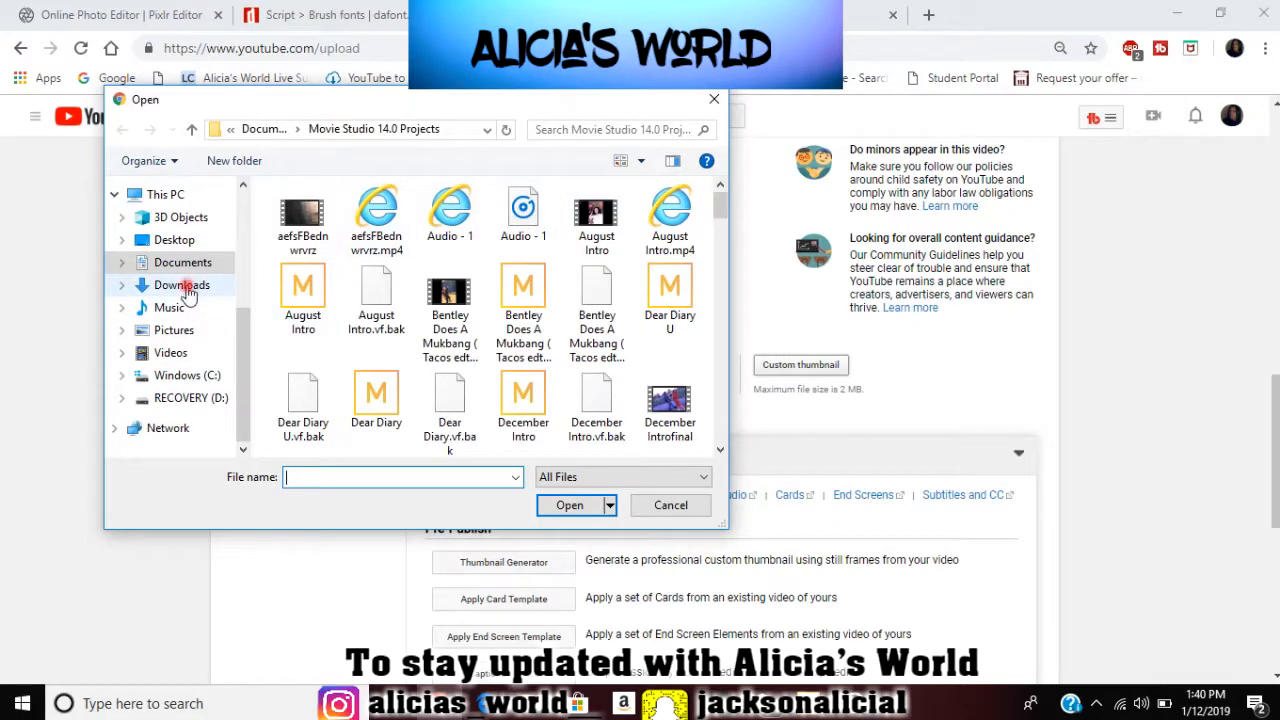
pyautogui.click(184, 287)
pyautogui.moveTo(717, 195); pyautogui.dragTo(720, 420)
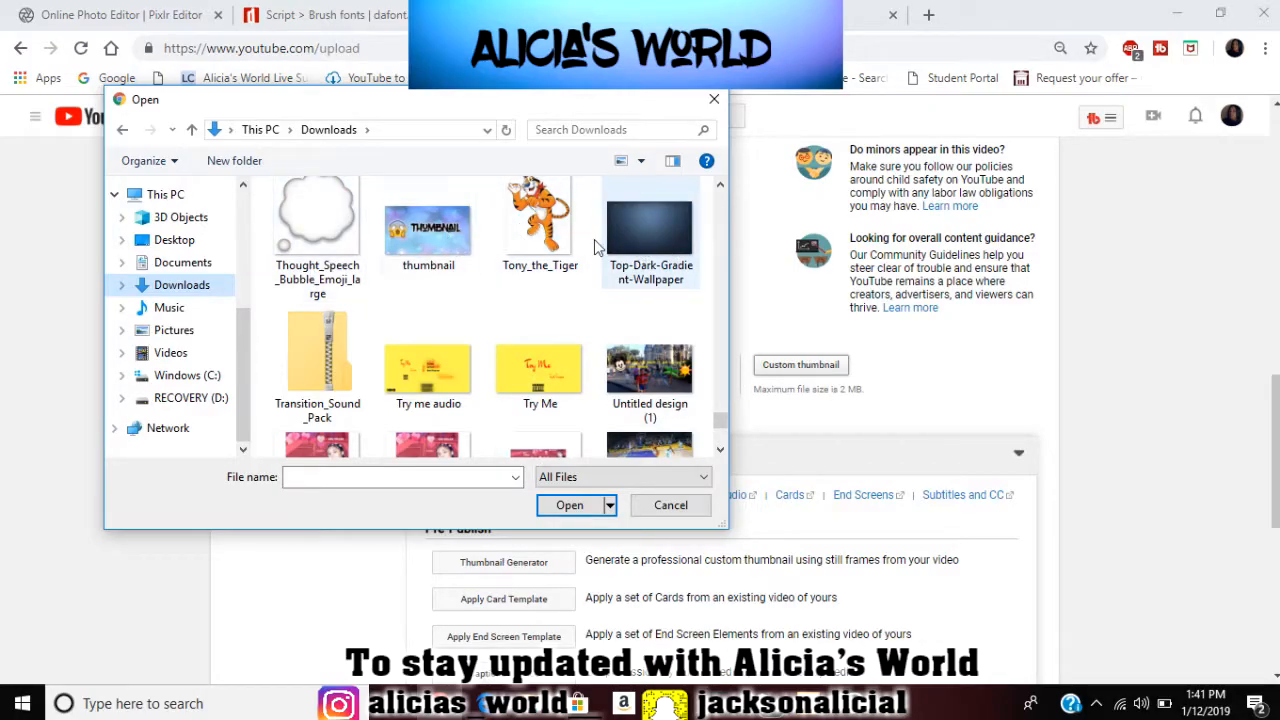
pyautogui.click(436, 222)
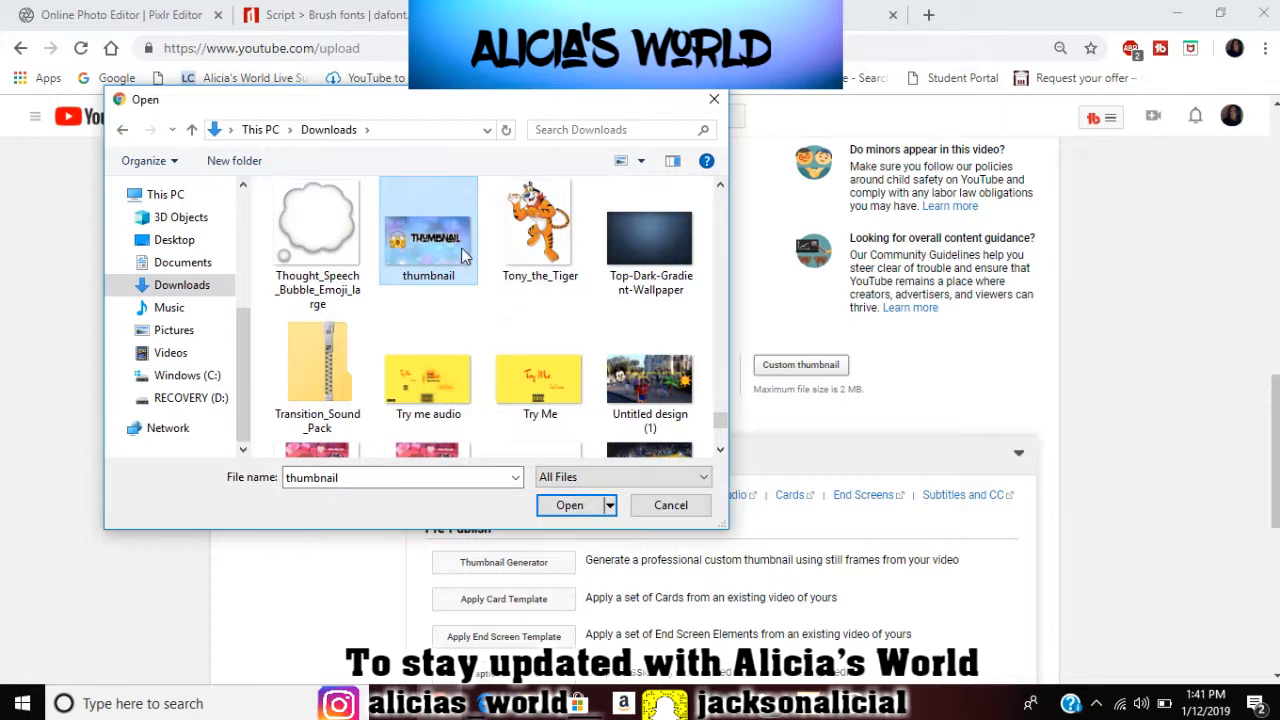
pyautogui.click(567, 507)
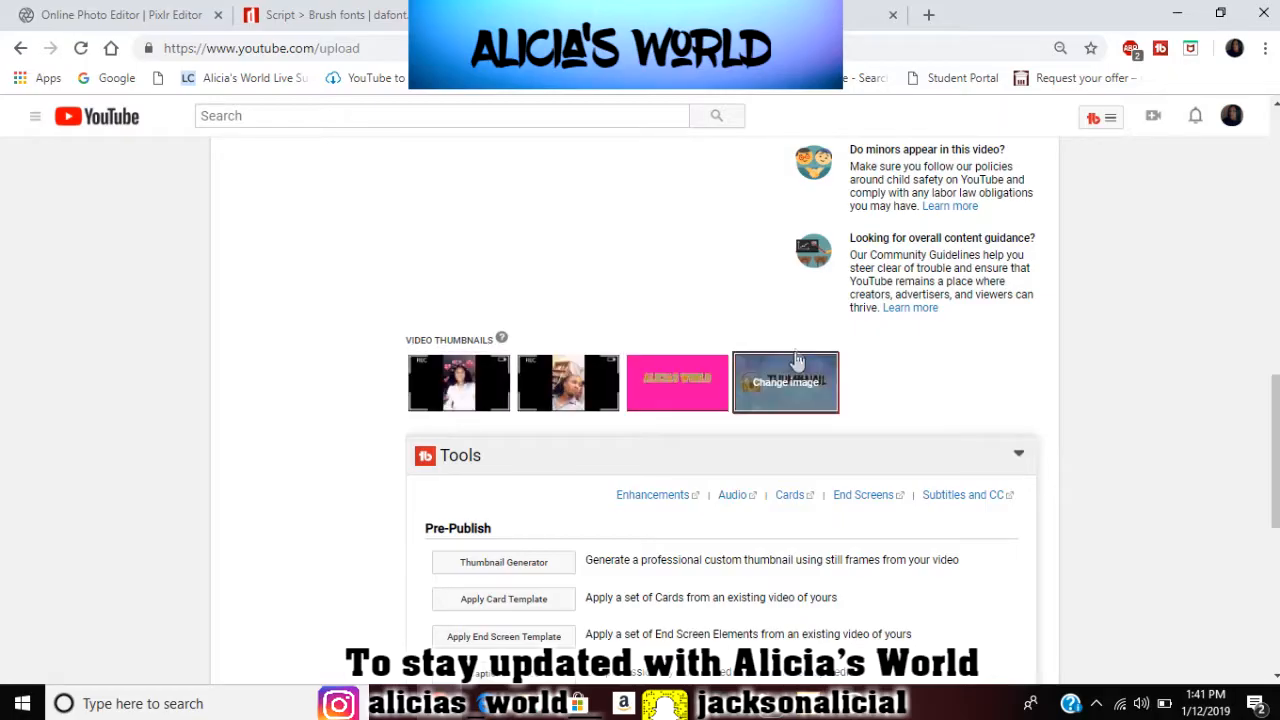
pyautogui.scroll(15, 635, 410)
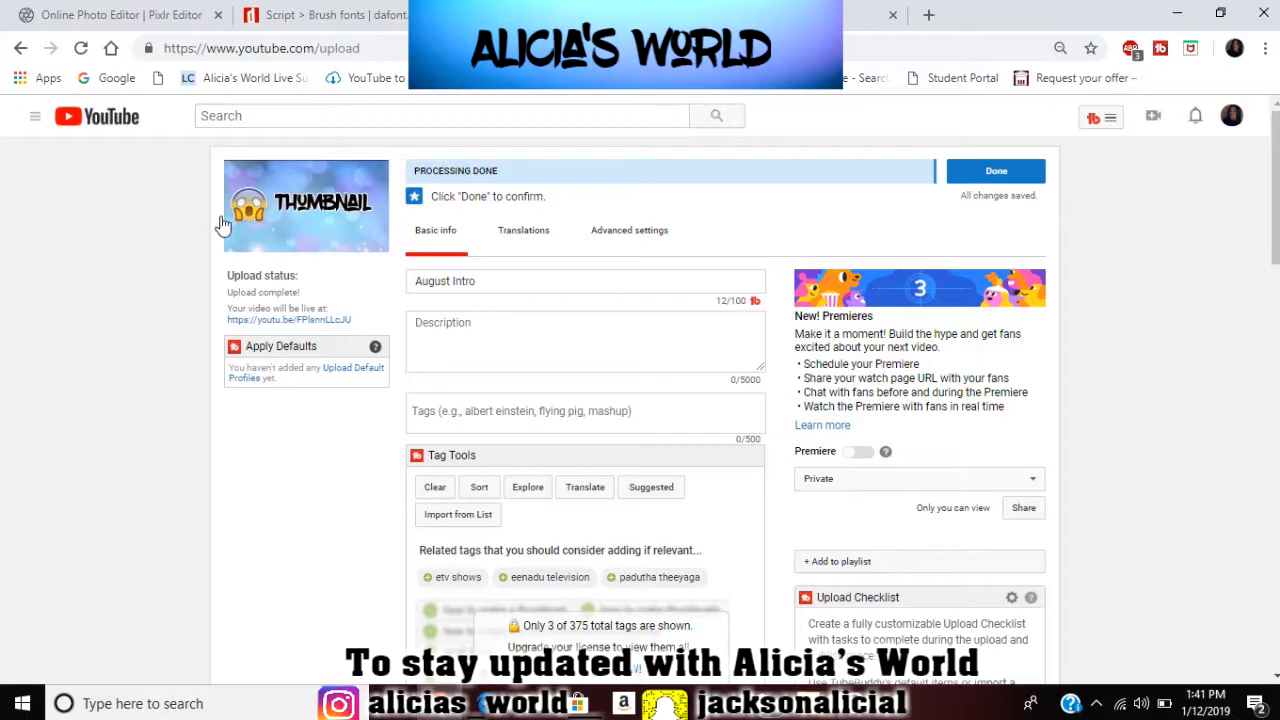
pyautogui.moveTo(1275, 180); pyautogui.dragTo(1275, 180)
pyautogui.scroll(-5, 1134, 224)
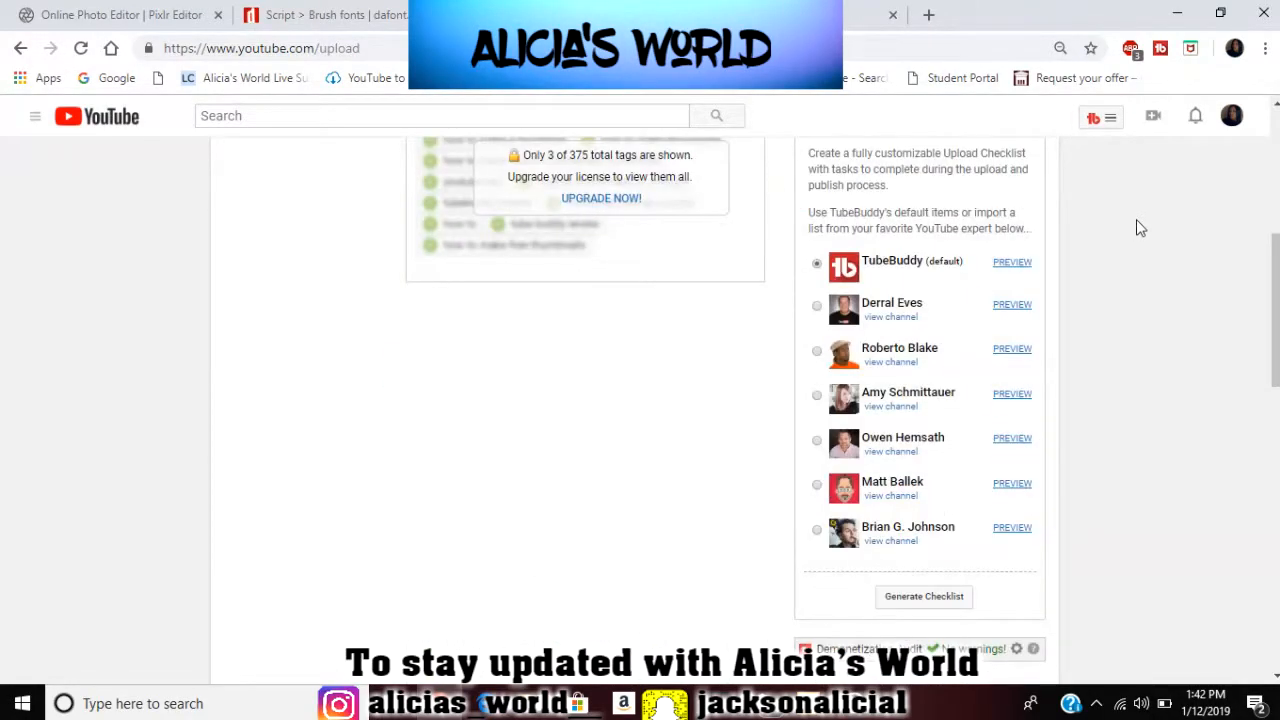
pyautogui.scroll(5, 1136, 222)
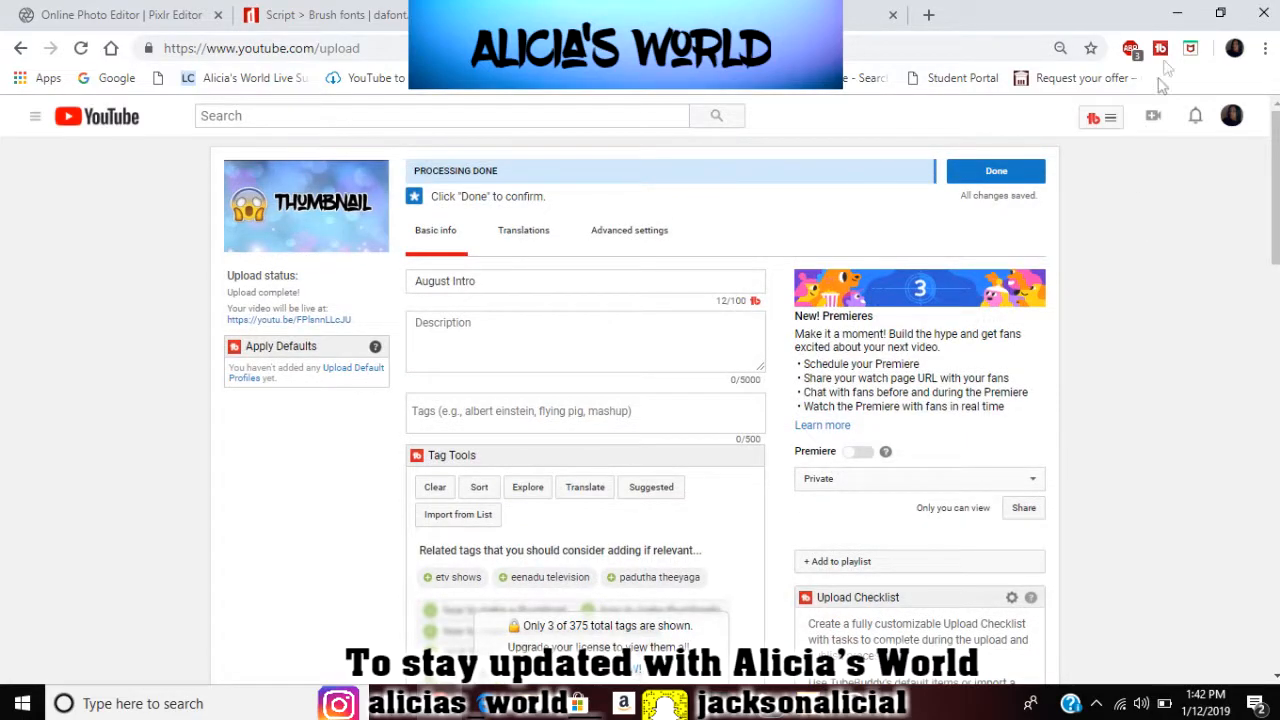
# Minimize the browser and Bandicam windows to show the desktop
pyautogui.click(1168, 15)
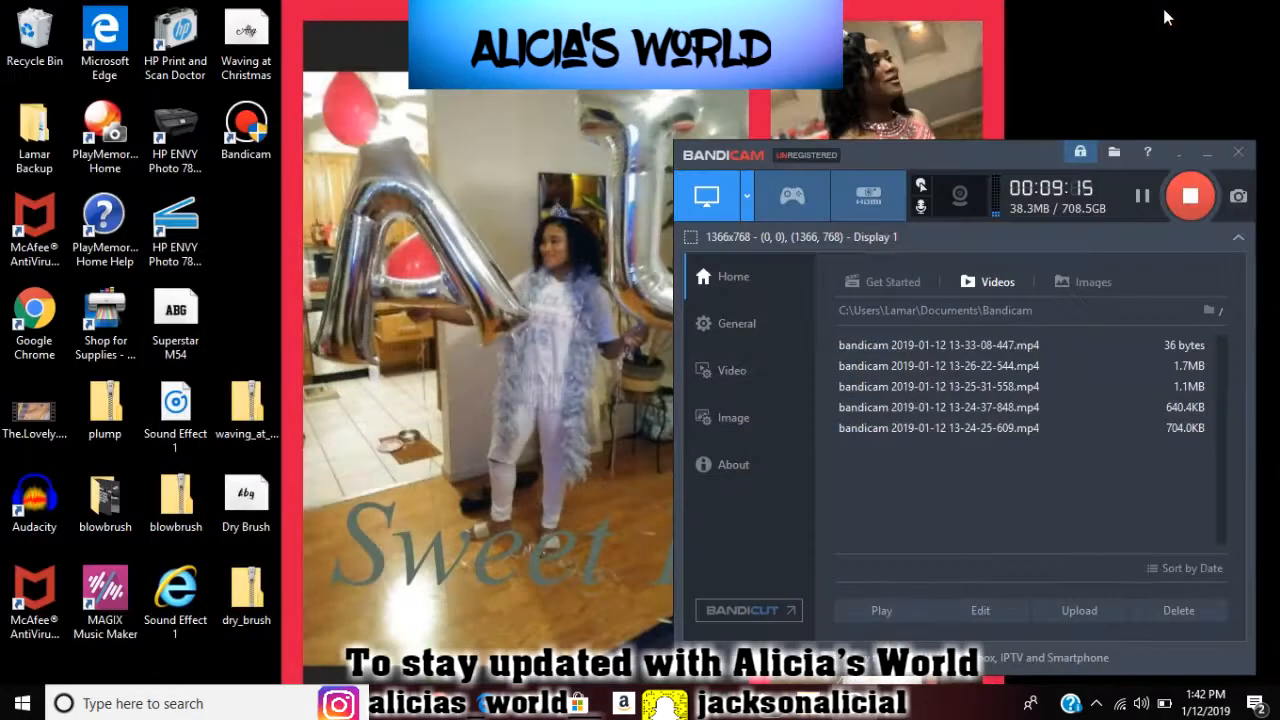
pyautogui.click(1192, 150)
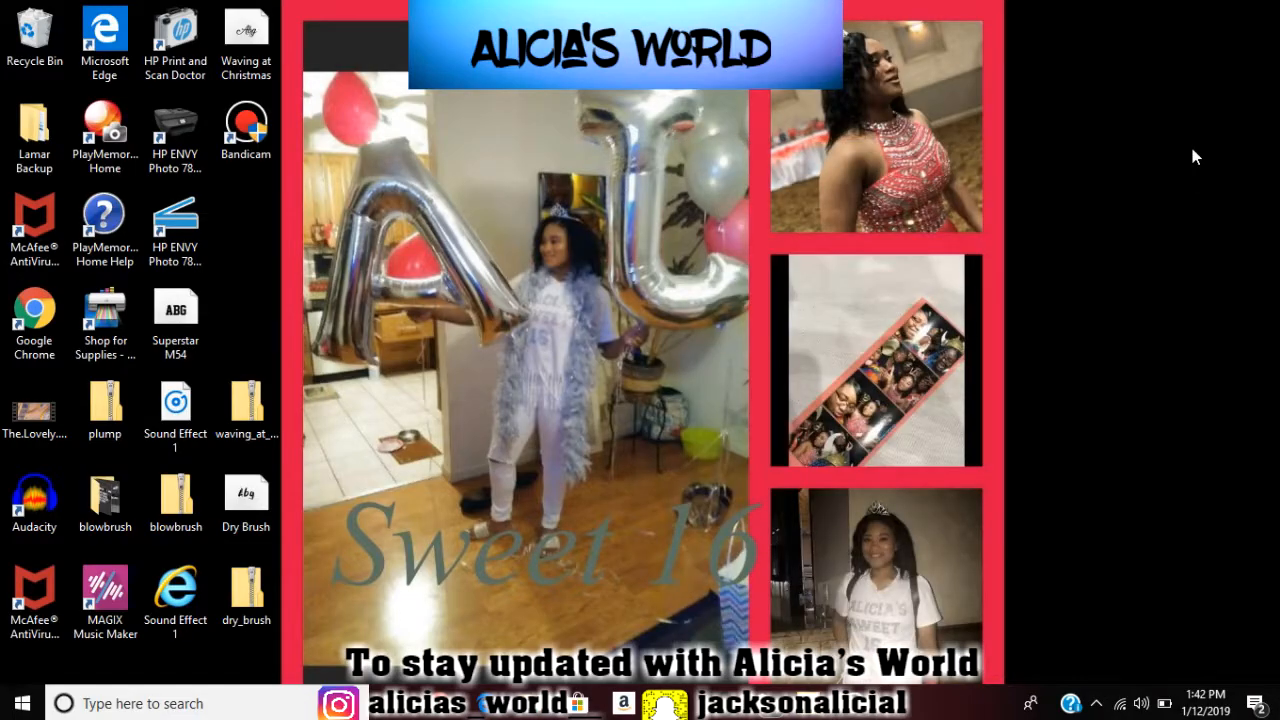